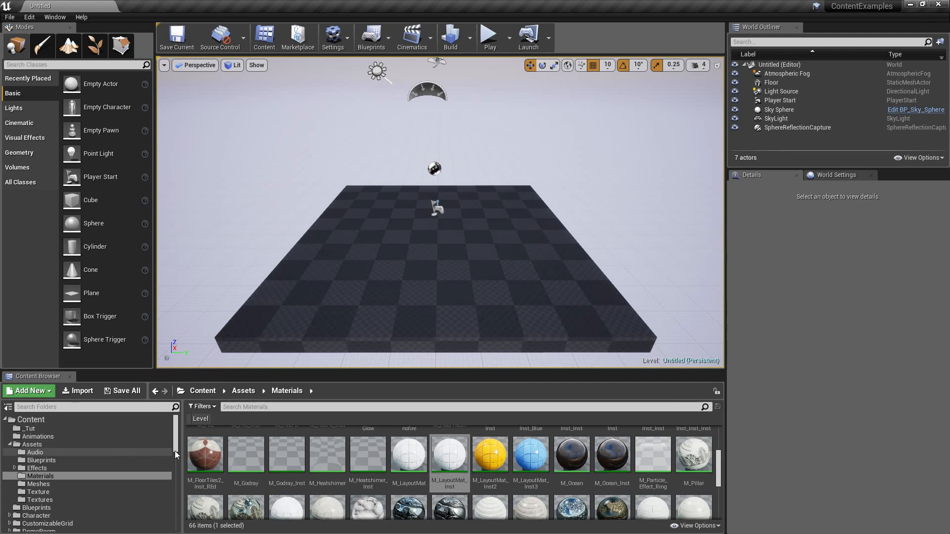
View the Starter Content pack among the content packs available for the project, and close the dialog without adding it.
{"action": "left_click", "coordinate": [33, 392]}
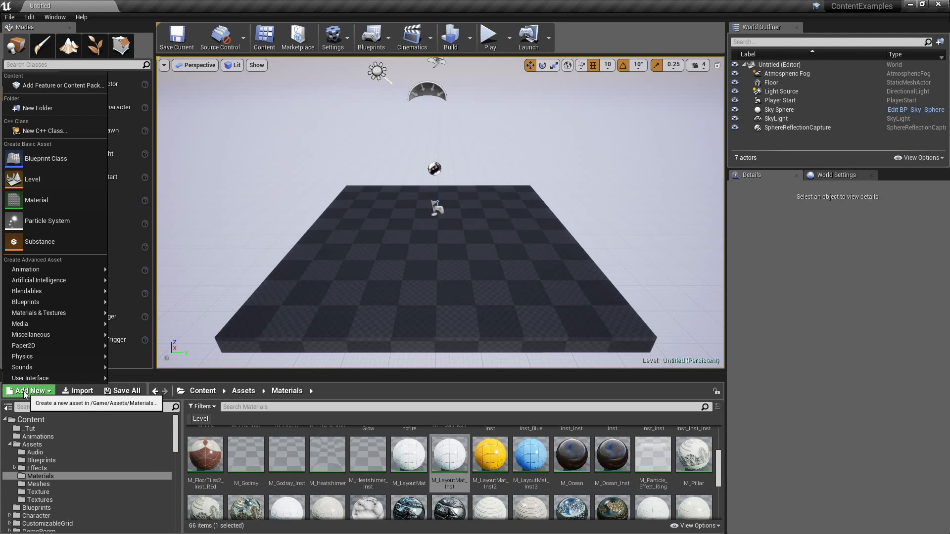
{"action": "left_click", "coordinate": [76, 85]}
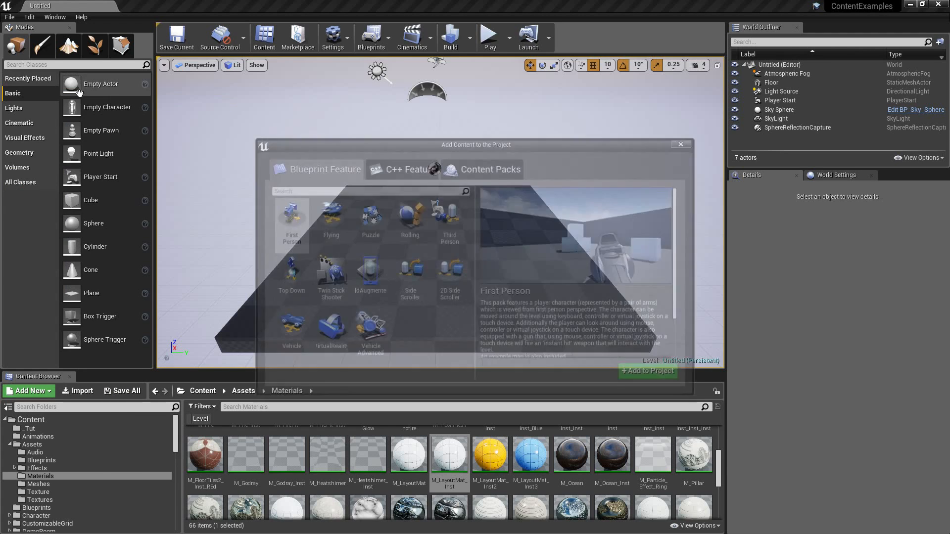
{"action": "left_click", "coordinate": [485, 166]}
{"action": "left_click", "coordinate": [327, 240]}
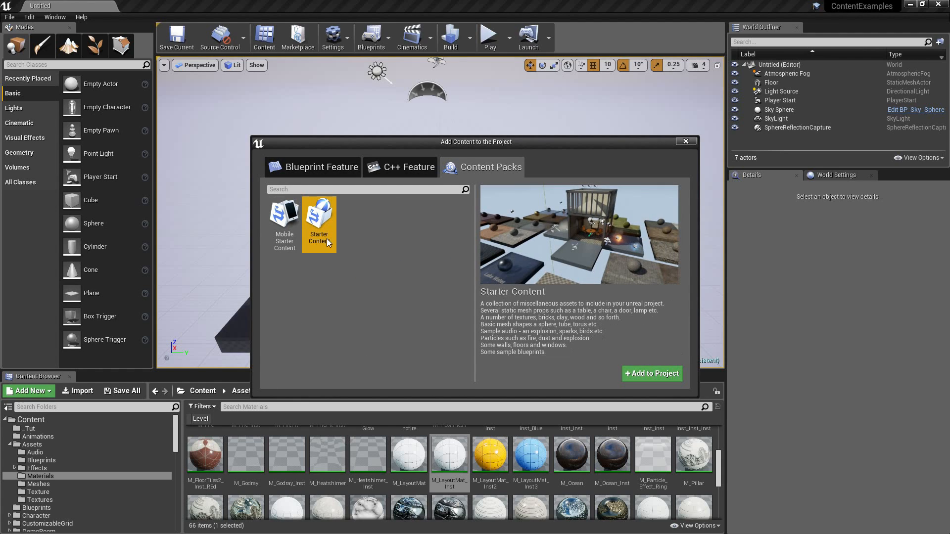
{"action": "left_click", "coordinate": [685, 141]}
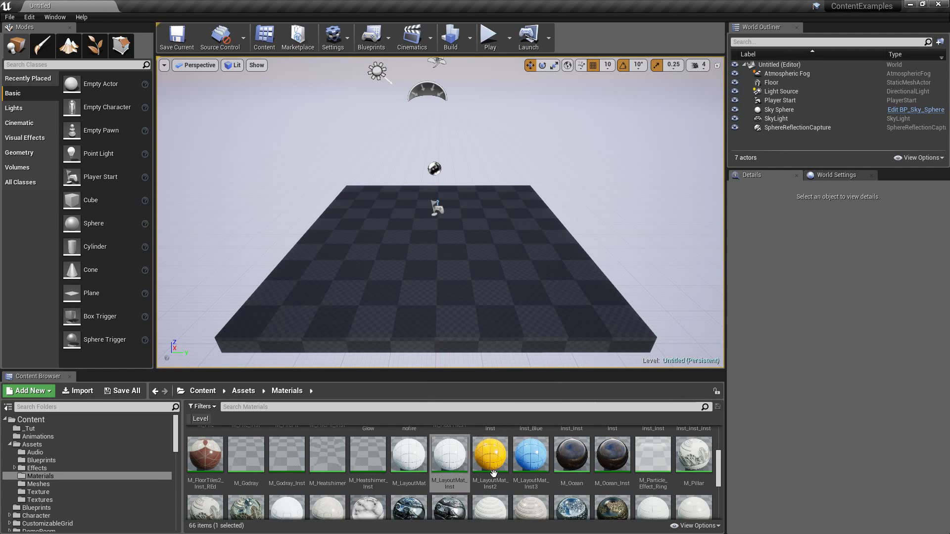
Filter the assets in the project's root Content folder to show only Level assets.
{"action": "left_click", "coordinate": [44, 422]}
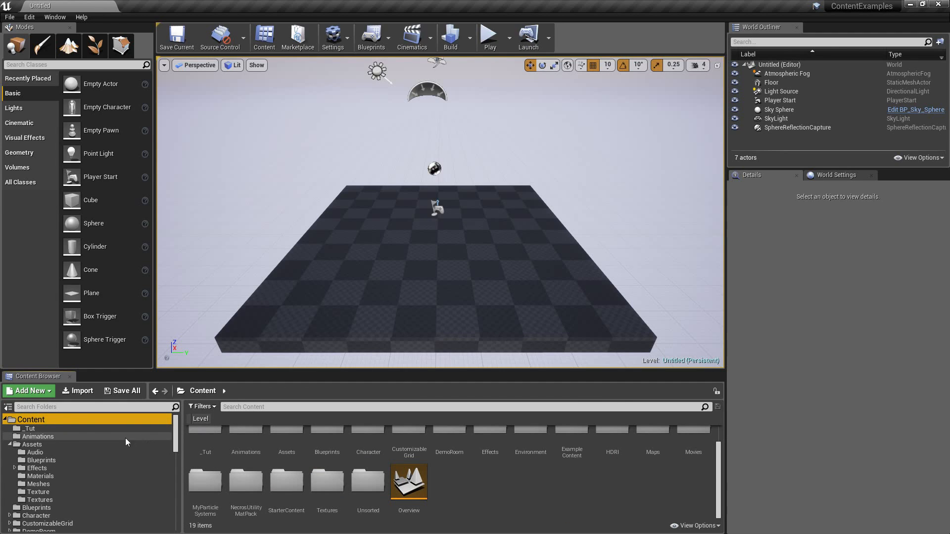
{"action": "left_click", "coordinate": [211, 407]}
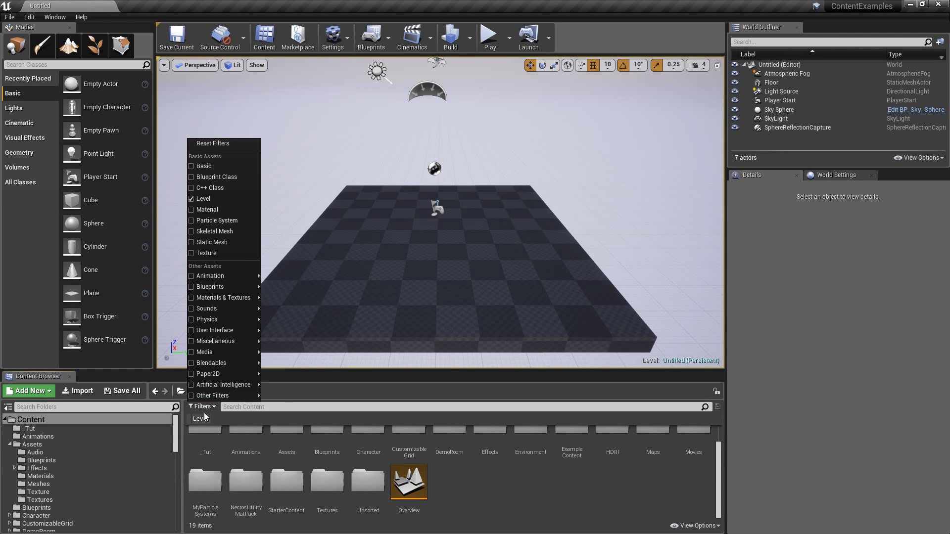
{"action": "left_click", "coordinate": [195, 199]}
{"action": "left_click", "coordinate": [194, 199]}
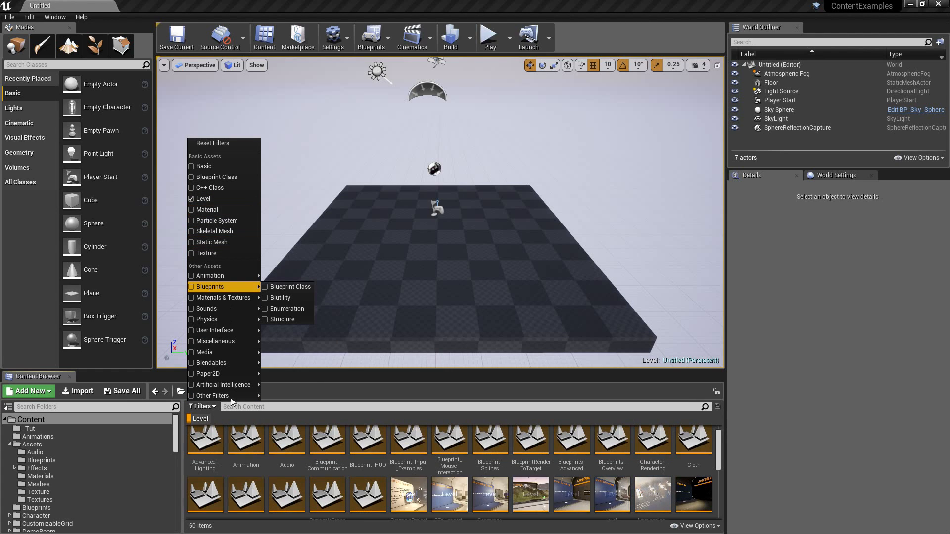
{"action": "left_click", "coordinate": [293, 419]}
Search the filtered assets for "level" and open the Leveldesign_Workflow map.
{"action": "left_click", "coordinate": [416, 409]}
{"action": "type", "text": "levl"}
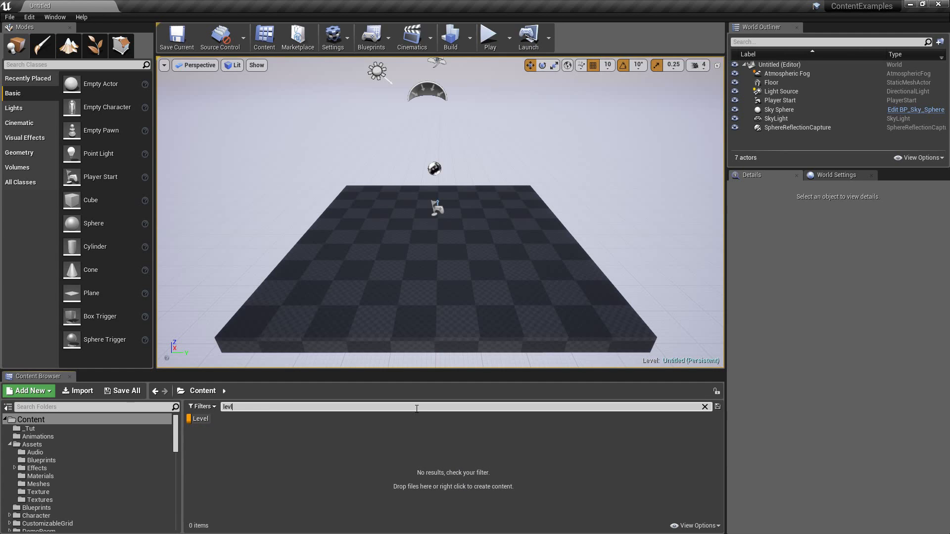
{"action": "type", "text": "ev"}
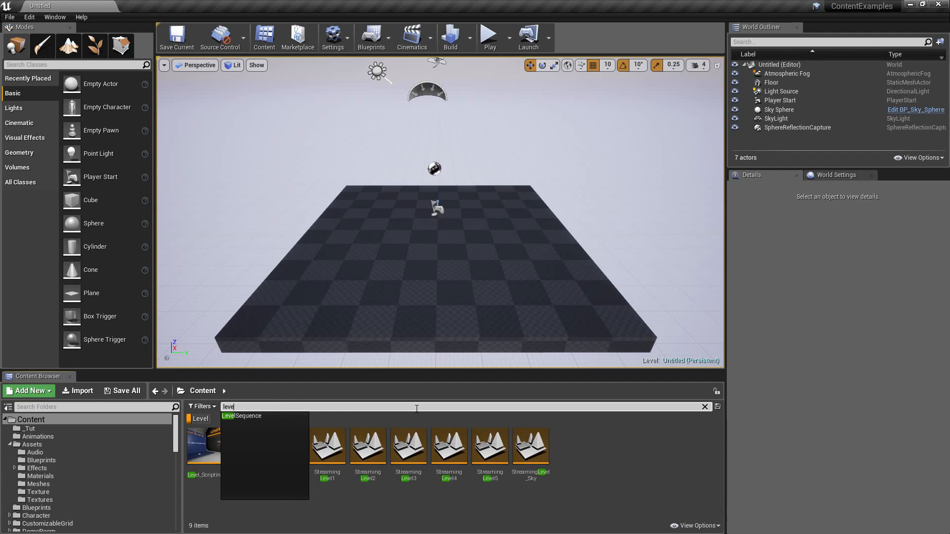
{"action": "left_click", "coordinate": [582, 516]}
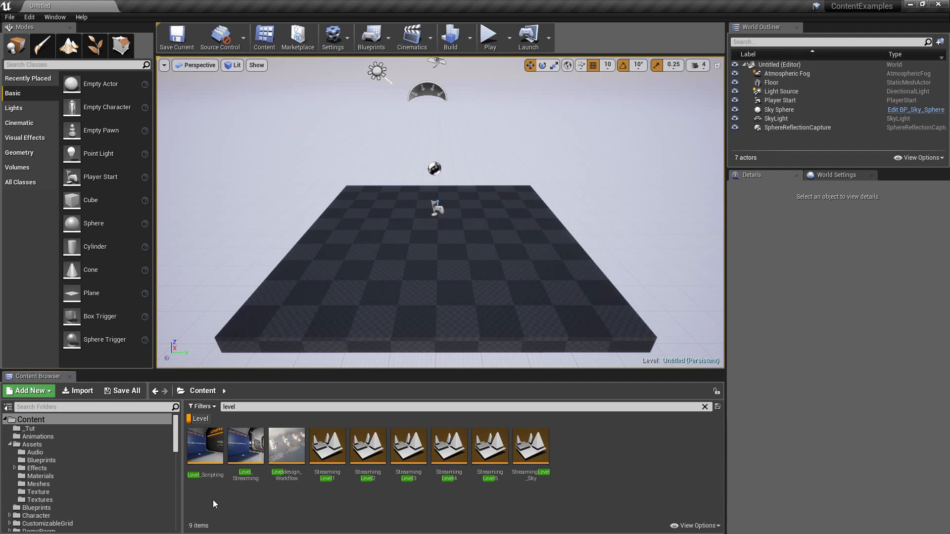
{"action": "double_click", "coordinate": [287, 463]}
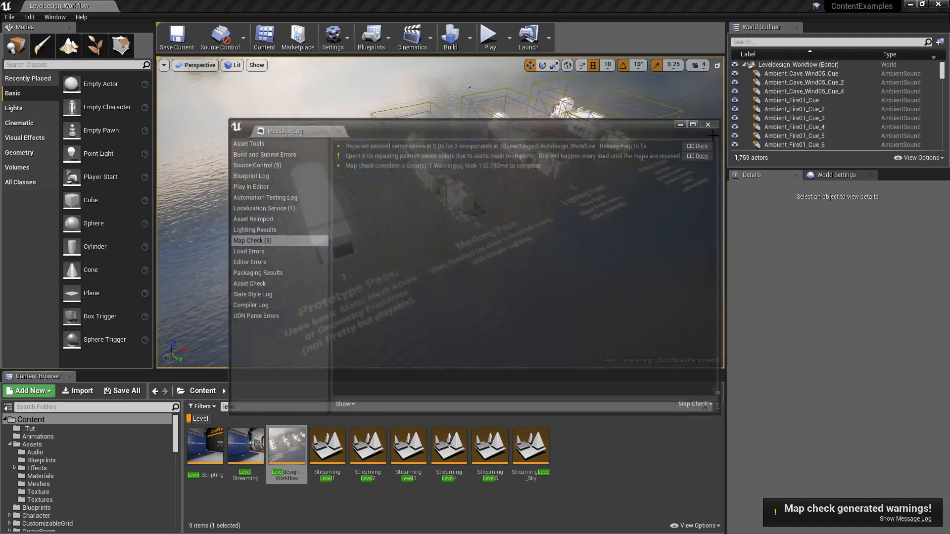
Select the light blue box brush pillar by the stairs and locate its M_LayoutMat_Inst3 material in the project assets.
{"action": "mouse_move", "coordinate": [553, 226]}
{"action": "right_mouse_down"}
{"action": "mouse_move", "coordinate": [515, 243]}
{"action": "mouse_move", "coordinate": [619, 233]}
{"action": "mouse_move", "coordinate": [589, 248]}
{"action": "mouse_move", "coordinate": [569, 242]}
{"action": "mouse_move", "coordinate": [545, 228]}
{"action": "mouse_move", "coordinate": [559, 223]}
{"action": "mouse_move", "coordinate": [553, 215]}
{"action": "mouse_move", "coordinate": [644, 218]}
{"action": "mouse_move", "coordinate": [555, 215]}
{"action": "mouse_move", "coordinate": [624, 218]}
{"action": "mouse_move", "coordinate": [589, 221]}
{"action": "right_mouse_up"}
{"action": "left_click", "coordinate": [553, 215]}
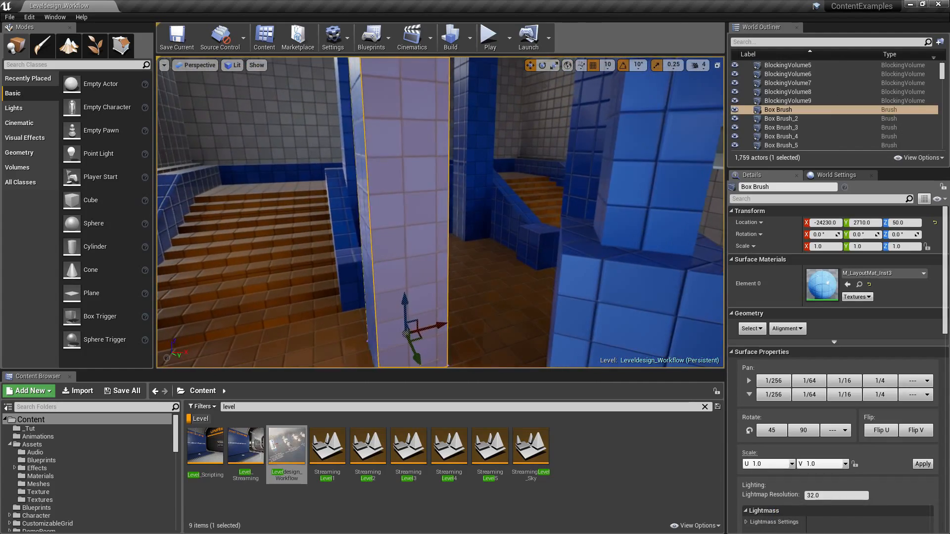
{"action": "left_click", "coordinate": [859, 285]}
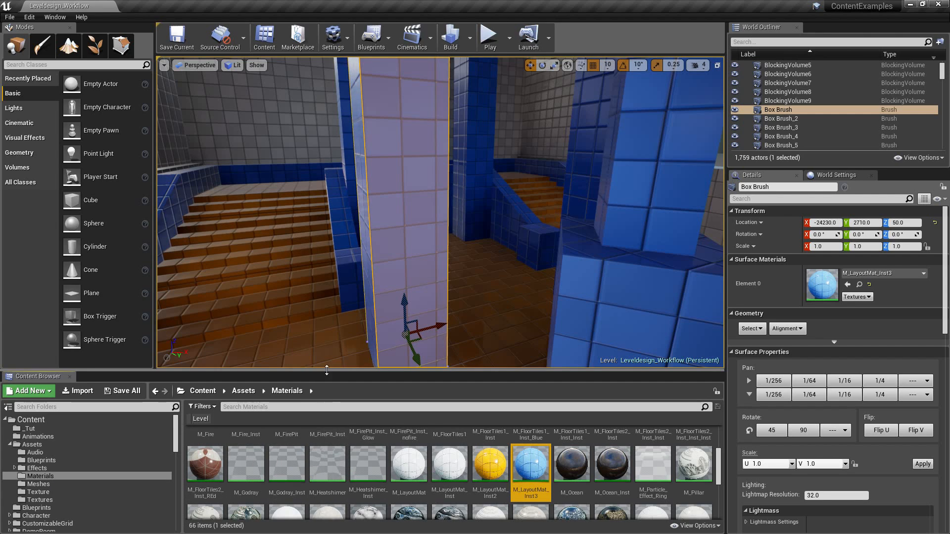
Create a new level from the Default template and delete its floor.
{"action": "left_click", "coordinate": [9, 17]}
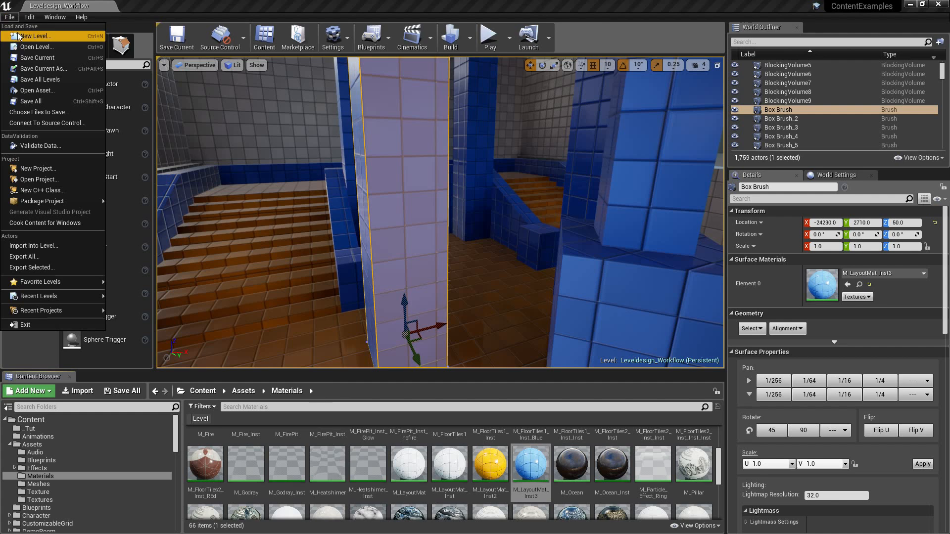
{"action": "left_click", "coordinate": [35, 37]}
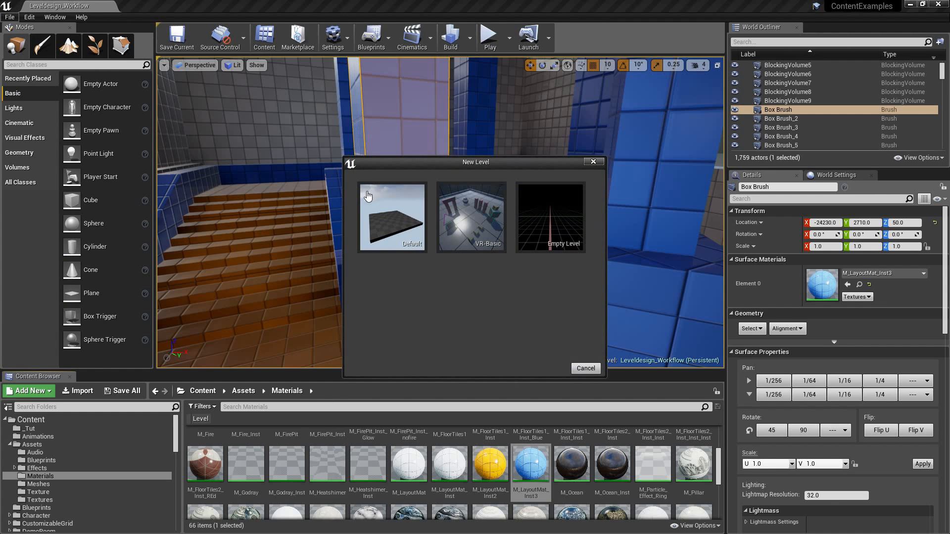
{"action": "left_click", "coordinate": [393, 212]}
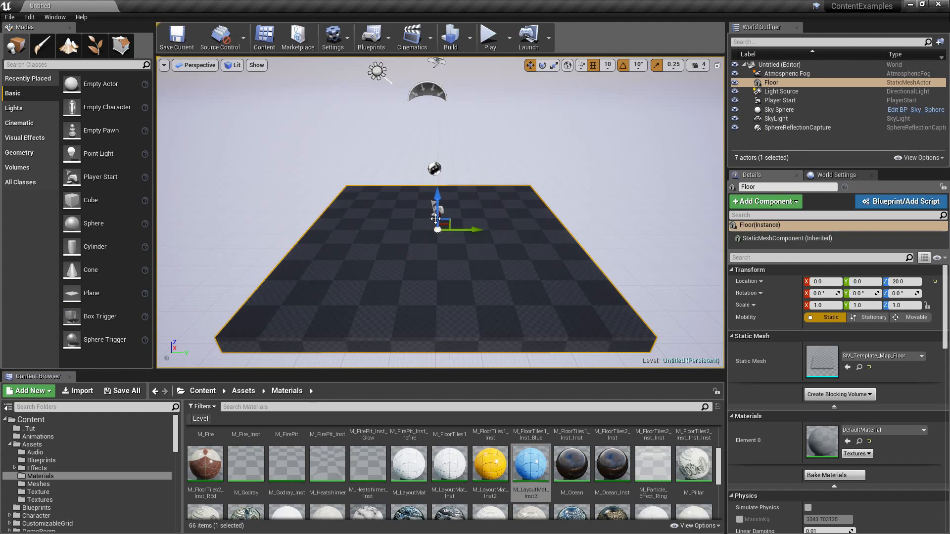
{"action": "key", "text": "Delete"}
{"action": "left_click", "coordinate": [451, 229]}
{"action": "key", "text": "Delete"}
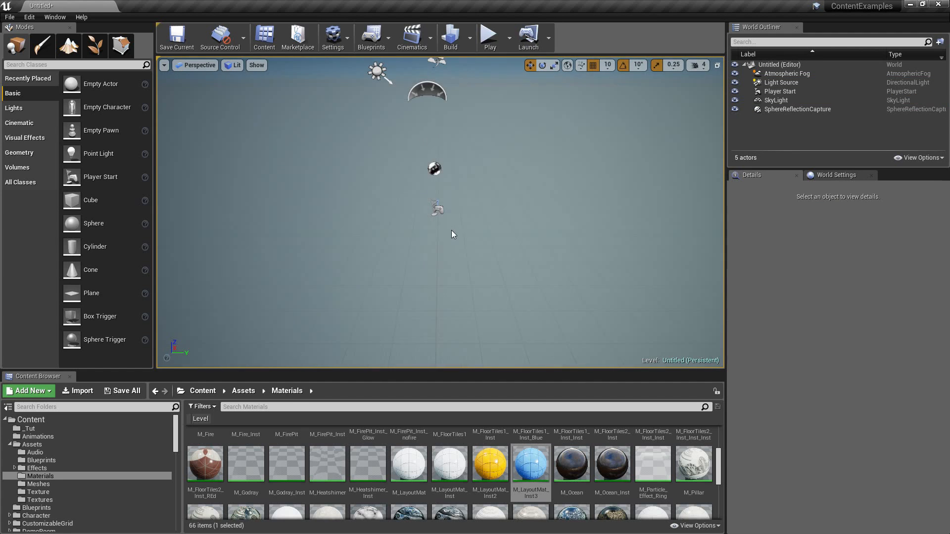
{"action": "key", "text": "ctrl+z"}
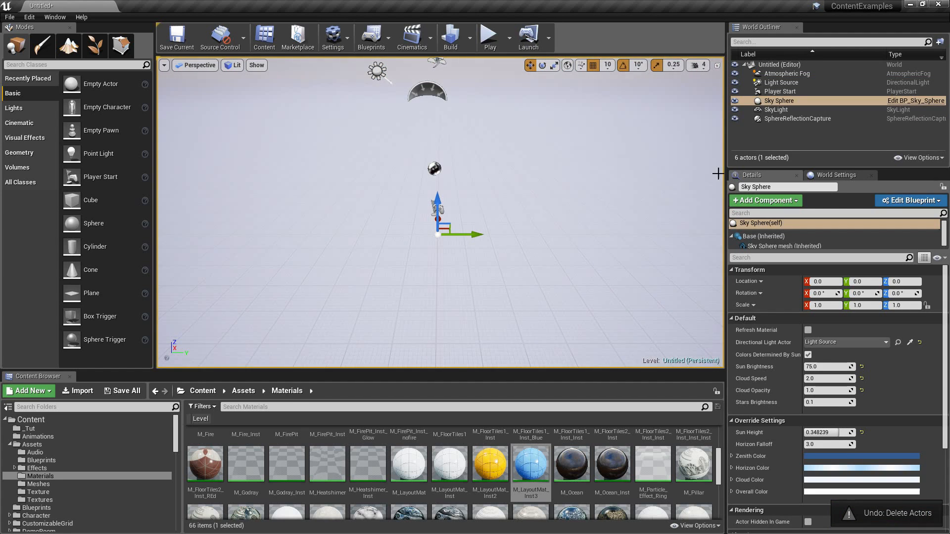
Delete the Player Start actor from the new level.
{"action": "left_click", "coordinate": [795, 91]}
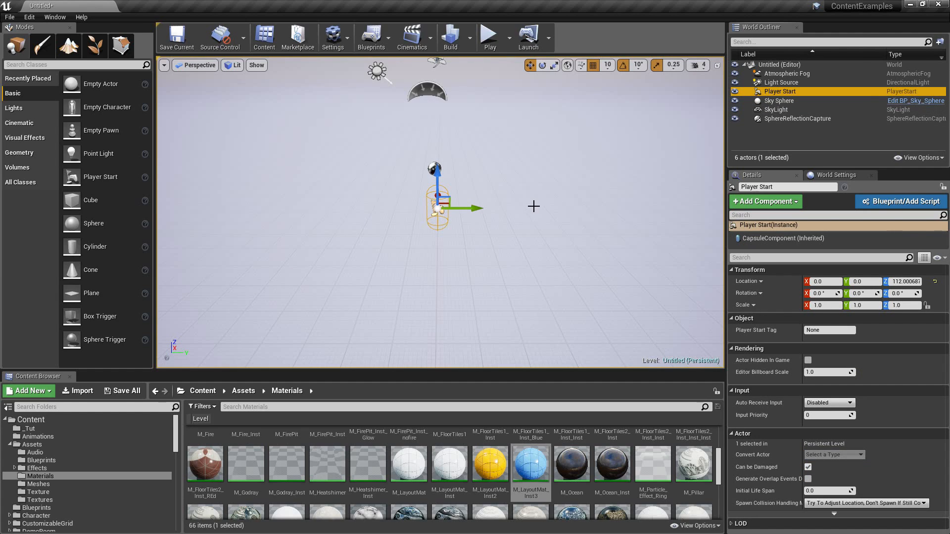
{"action": "key", "text": "Delete"}
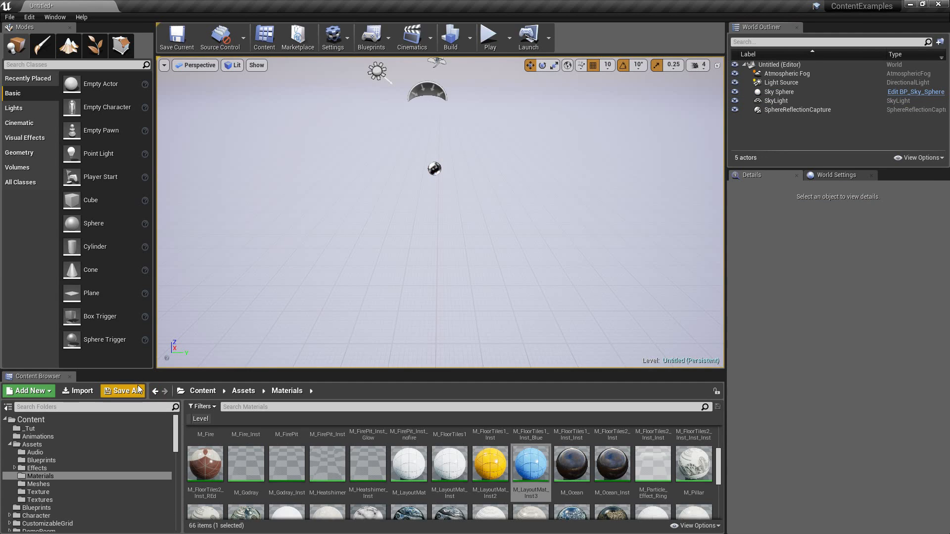
Save the new level as Tut_02 in the _Tut folder and reopen it from that folder.
{"action": "left_click", "coordinate": [122, 391]}
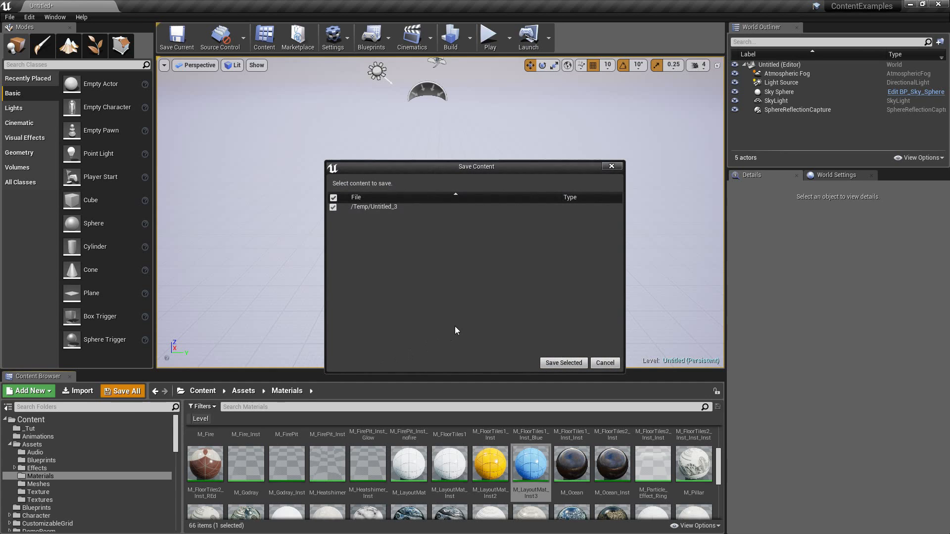
{"action": "left_click", "coordinate": [564, 363]}
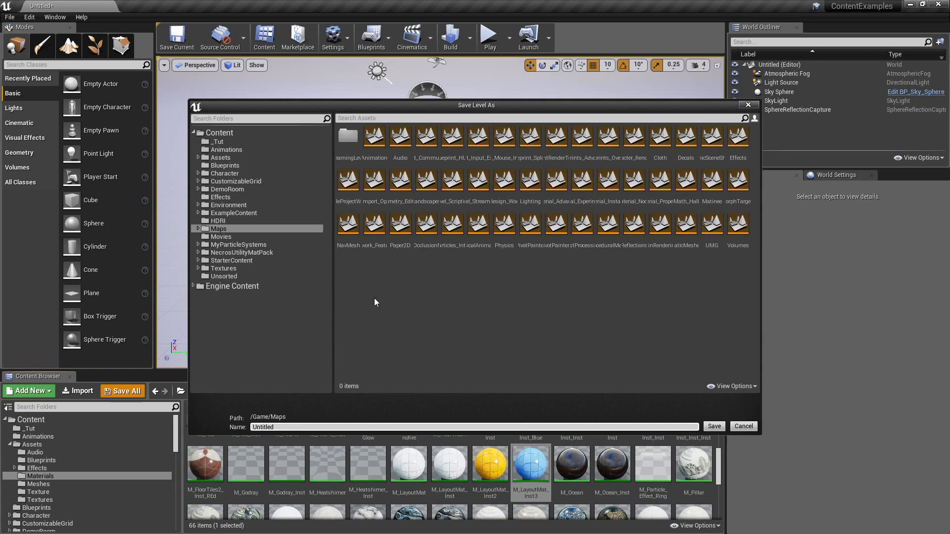
{"action": "left_click", "coordinate": [230, 142]}
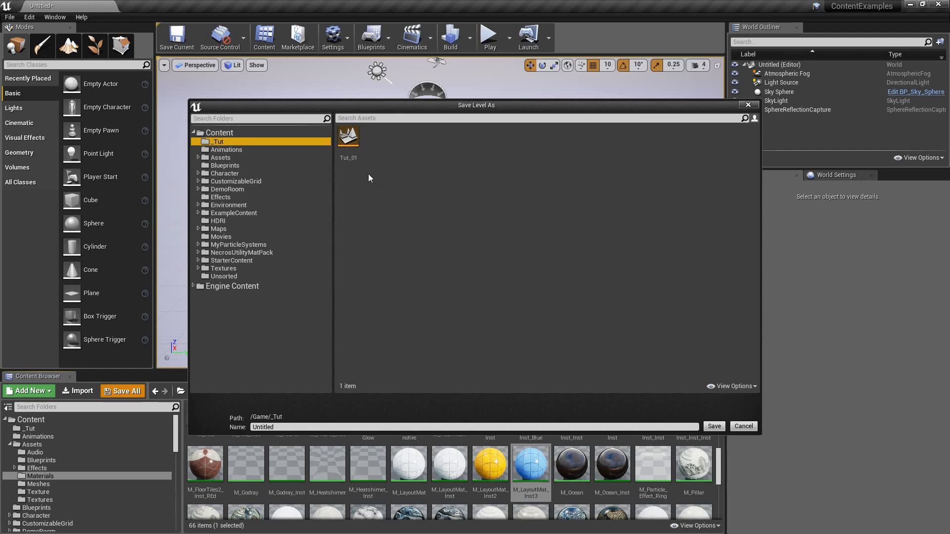
{"action": "left_click", "coordinate": [349, 141]}
{"action": "left_click", "coordinate": [311, 428]}
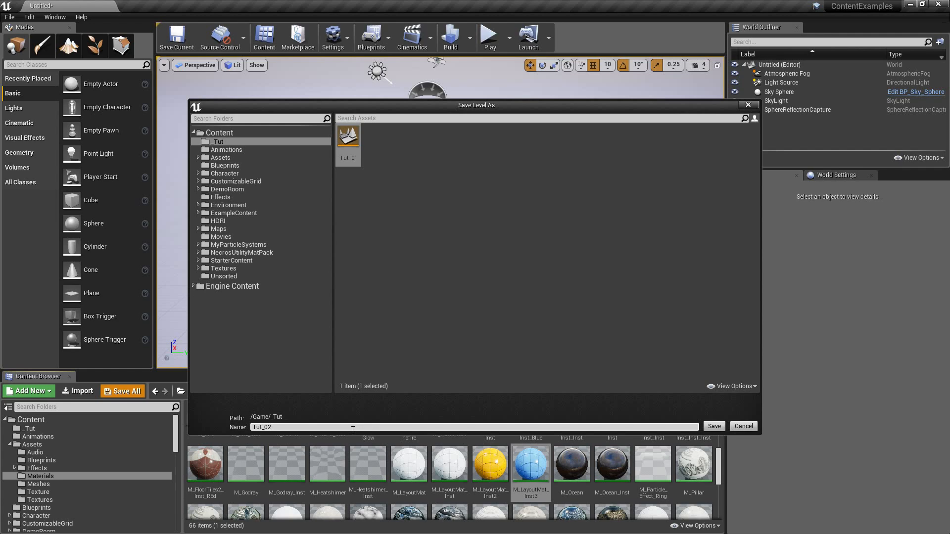
{"action": "left_click", "coordinate": [713, 429]}
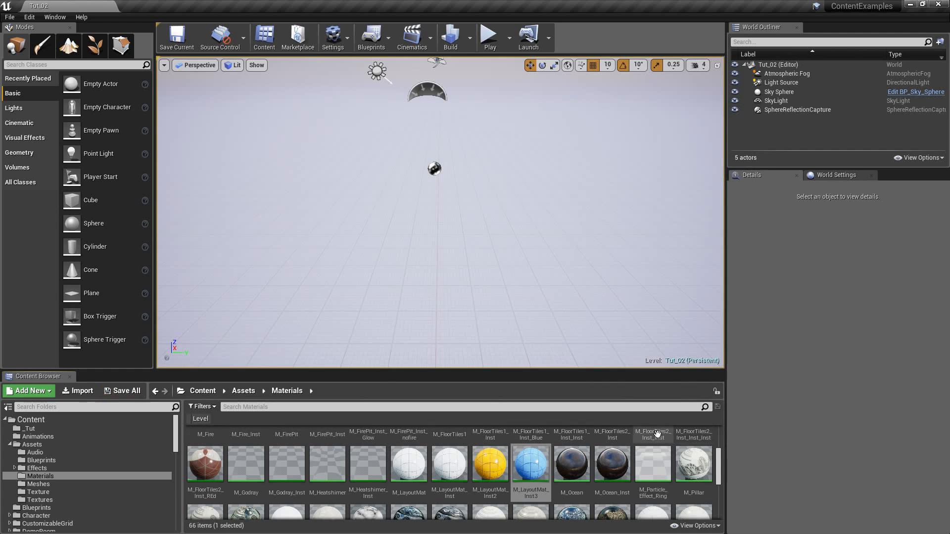
{"action": "left_click", "coordinate": [118, 430]}
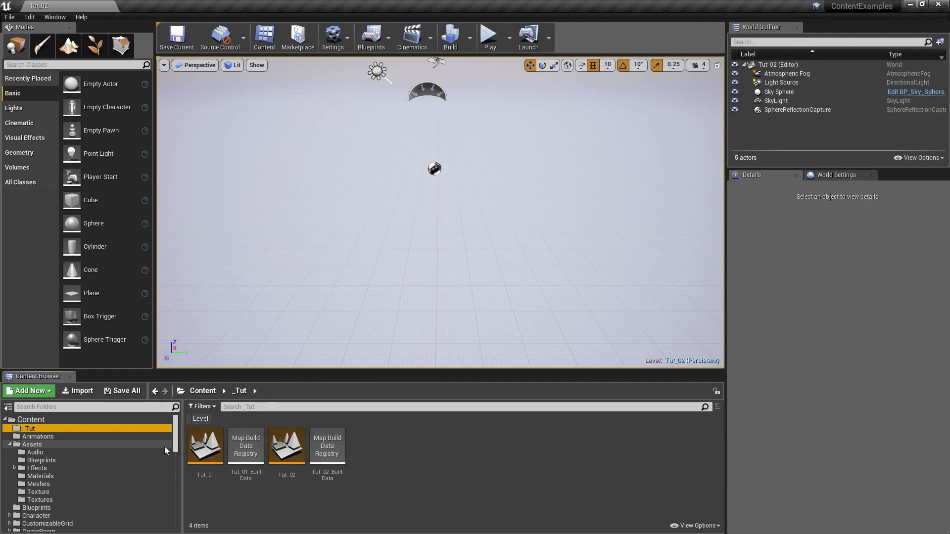
{"action": "double_click", "coordinate": [292, 451]}
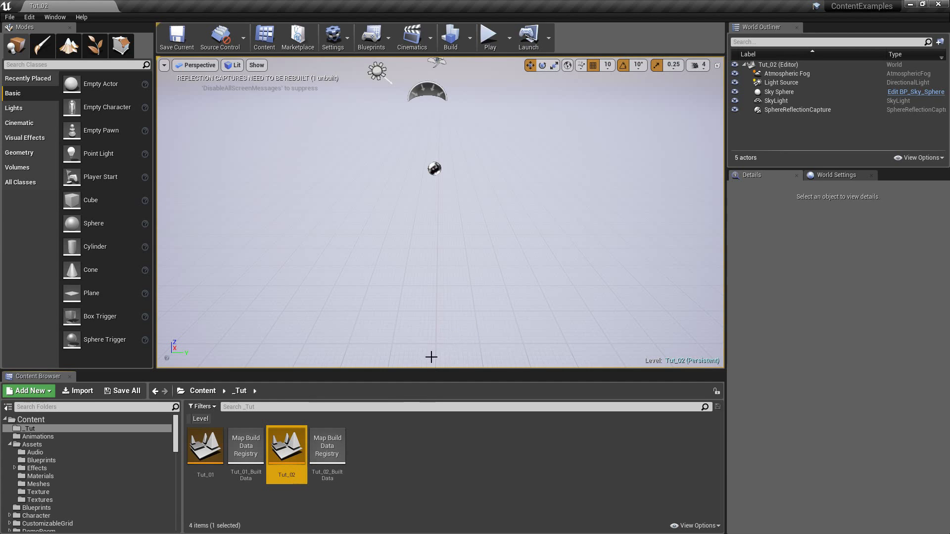
Look through the Meshes and Materials folders under Assets and bring up the M_LayoutMat materials.
{"action": "left_click", "coordinate": [75, 476]}
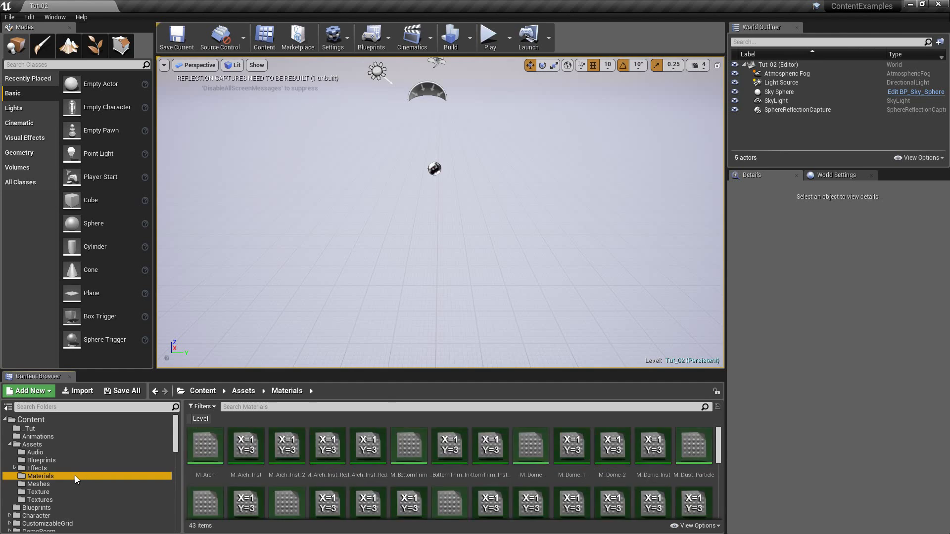
{"action": "left_click", "coordinate": [73, 483]}
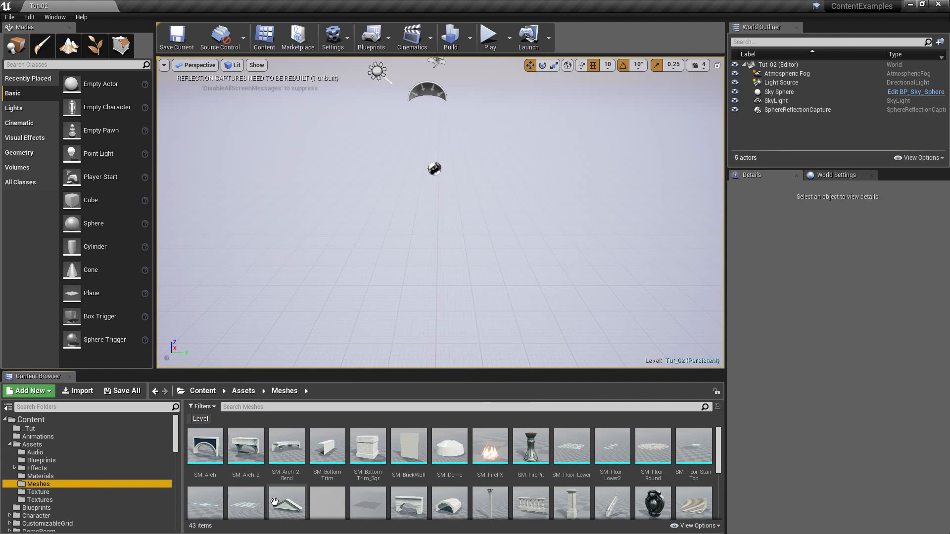
{"action": "left_click", "coordinate": [74, 476]}
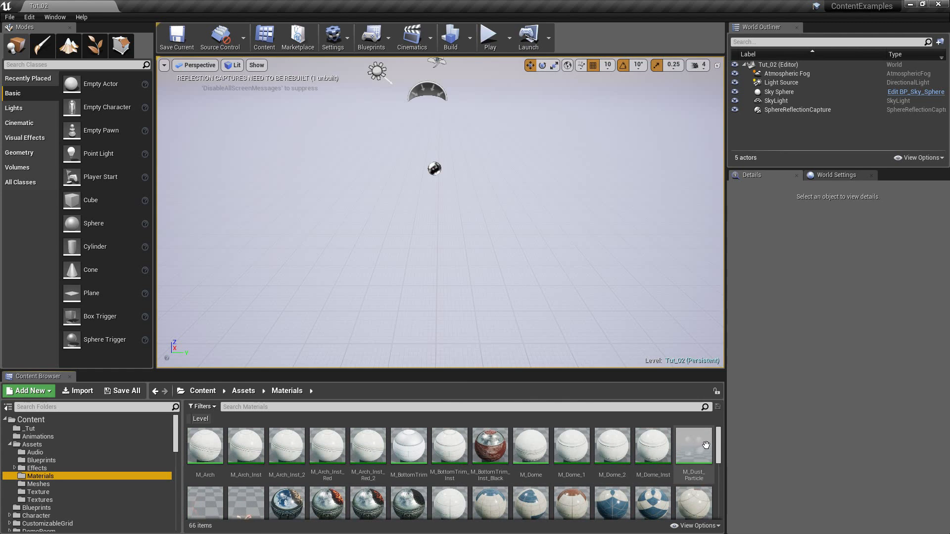
{"action": "left_click_drag", "start_coordinate": [723, 446], "coordinate": [729, 471]}
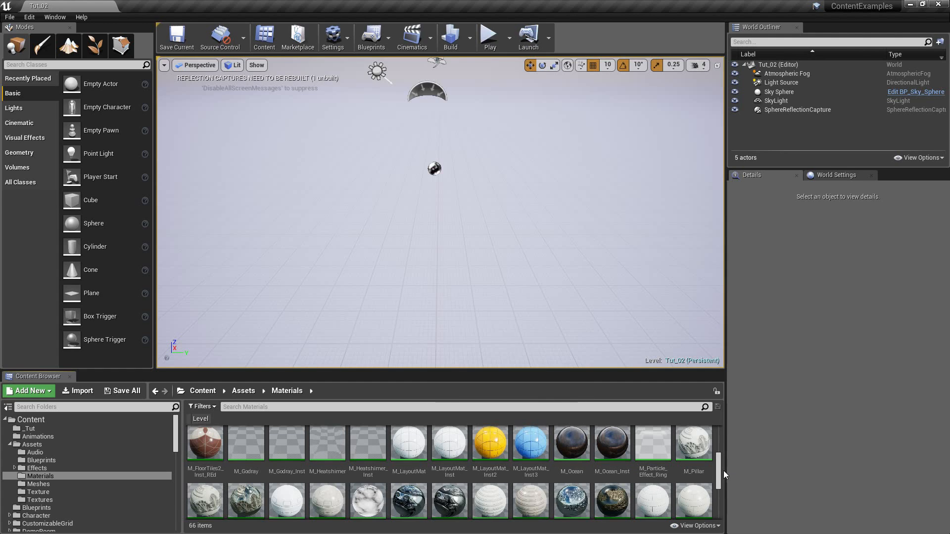
{"action": "scroll", "coordinate": [722, 471], "scroll_direction": "up", "scroll_amount": 1}
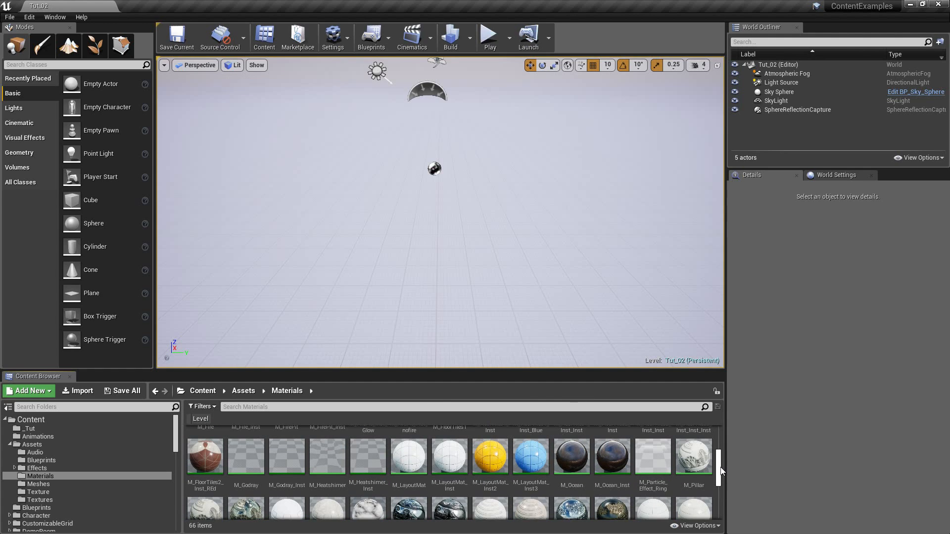
Show the Geometry brushes, pick the Box brush, and set the position grid snap size to 100.
{"action": "left_click", "coordinate": [22, 153]}
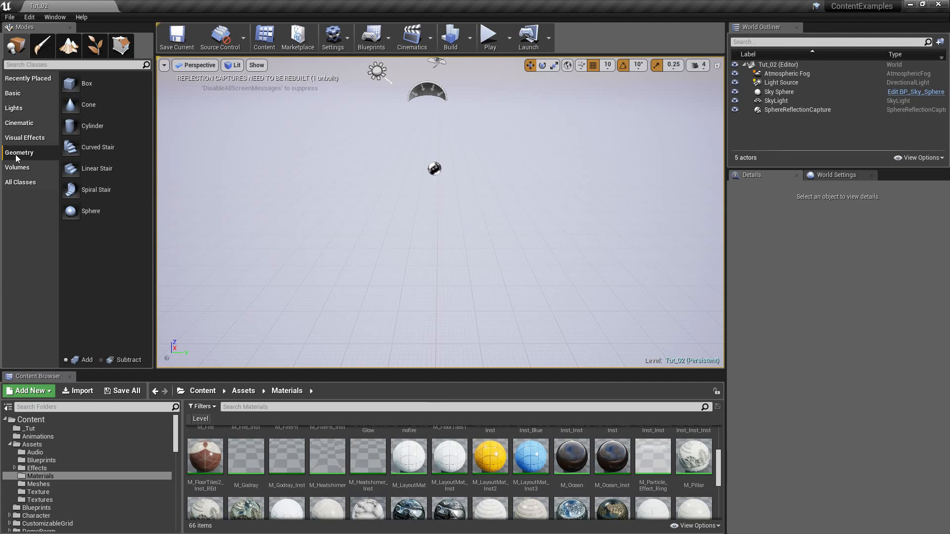
{"action": "left_click_drag", "start_coordinate": [71, 83], "coordinate": [414, 206]}
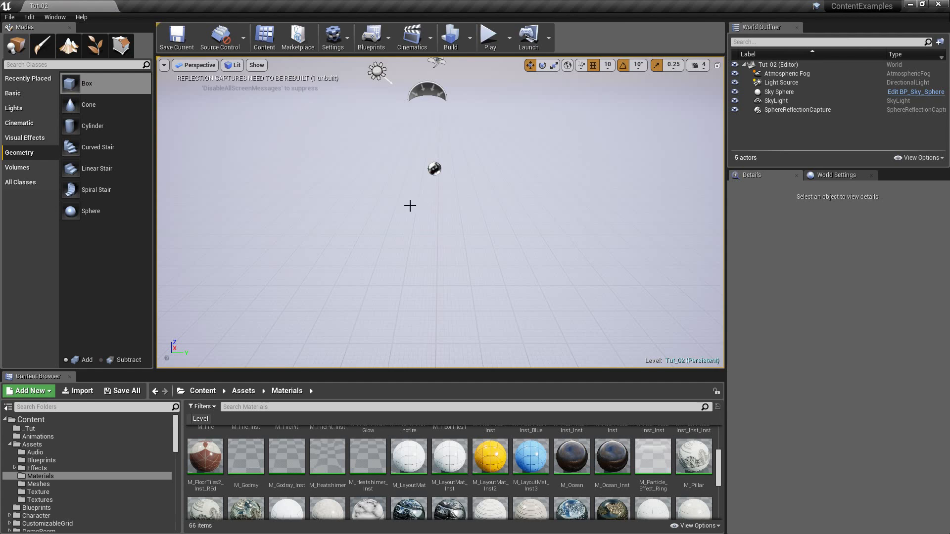
{"action": "left_click", "coordinate": [607, 65]}
{"action": "left_click", "coordinate": [611, 130]}
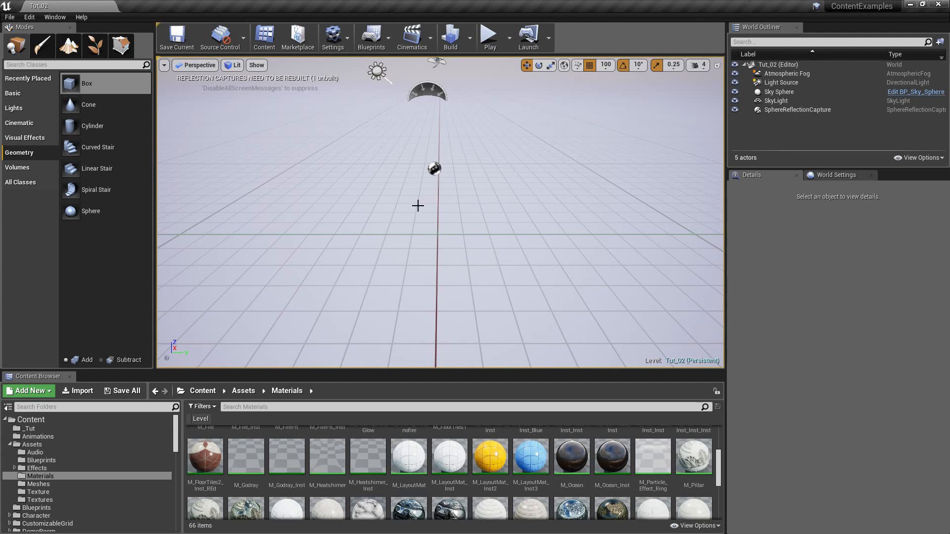
Place an additive Box brush in the level and move it to X 0, Y 0, Z 100.
{"action": "mouse_move", "coordinate": [74, 83]}
{"action": "left_mouse_down"}
{"action": "mouse_move", "coordinate": [481, 232]}
{"action": "mouse_move", "coordinate": [443, 198]}
{"action": "left_mouse_up"}
{"action": "scroll", "coordinate": [443, 198], "scroll_direction": "up", "scroll_amount": 4}
{"action": "right_click_drag", "start_coordinate": [445, 229], "coordinate": [490, 229]}
{"action": "left_click_drag", "start_coordinate": [489, 142], "coordinate": [490, 204]}
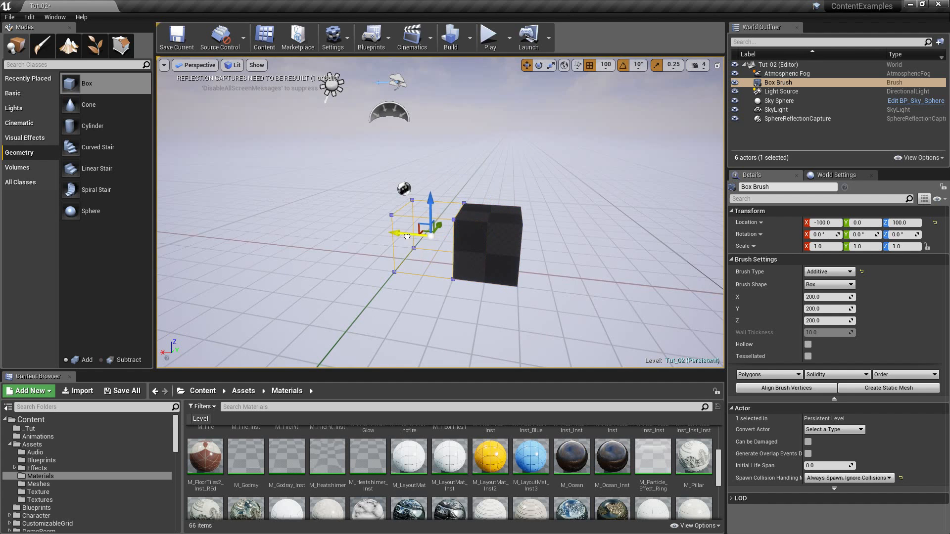
{"action": "left_click_drag", "start_coordinate": [413, 238], "coordinate": [384, 234]}
{"action": "mouse_move", "coordinate": [399, 233]}
{"action": "right_mouse_down"}
{"action": "mouse_move", "coordinate": [463, 248]}
{"action": "mouse_move", "coordinate": [458, 238]}
{"action": "right_mouse_up"}
Set the box brush's Z size to 50 and lower the brush to Z 0.
{"action": "left_click", "coordinate": [824, 321]}
{"action": "type", "text": "50"}
{"action": "key", "text": "Return"}
{"action": "mouse_move", "coordinate": [439, 114]}
{"action": "right_mouse_down"}
{"action": "mouse_move", "coordinate": [441, 133]}
{"action": "mouse_move", "coordinate": [439, 113]}
{"action": "right_mouse_up"}
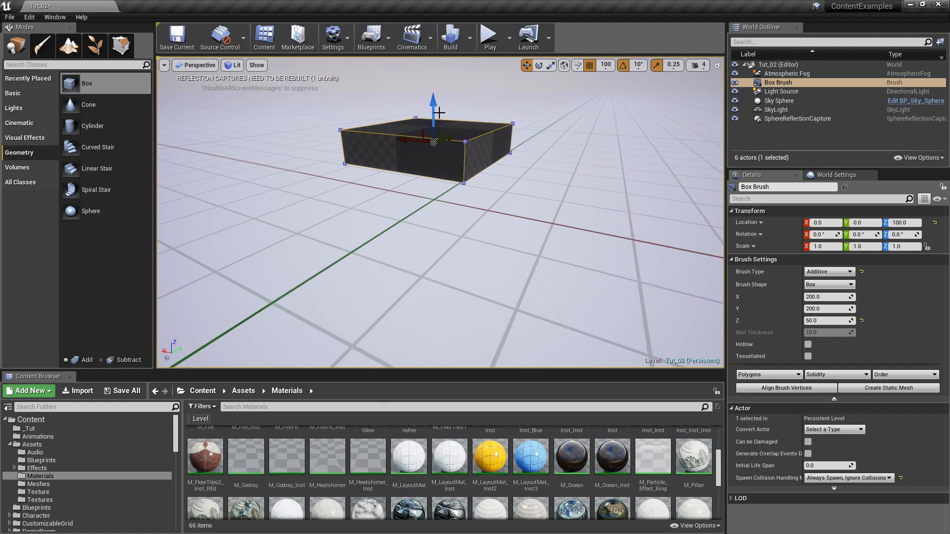
{"action": "left_click_drag", "start_coordinate": [442, 161], "coordinate": [442, 161]}
{"action": "right_click_drag", "start_coordinate": [382, 147], "coordinate": [382, 153]}
{"action": "right_click_drag", "start_coordinate": [399, 185], "coordinate": [344, 144]}
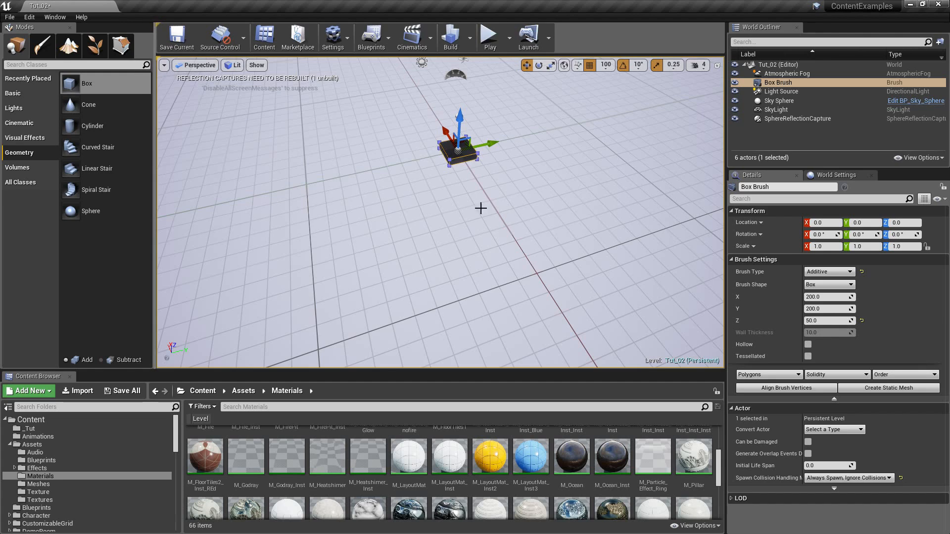
Enlarge the box brush into a floor by setting its X and Y sizes to 2000.
{"action": "left_click", "coordinate": [841, 297]}
{"action": "left_click_drag", "start_coordinate": [842, 298], "coordinate": [709, 295]}
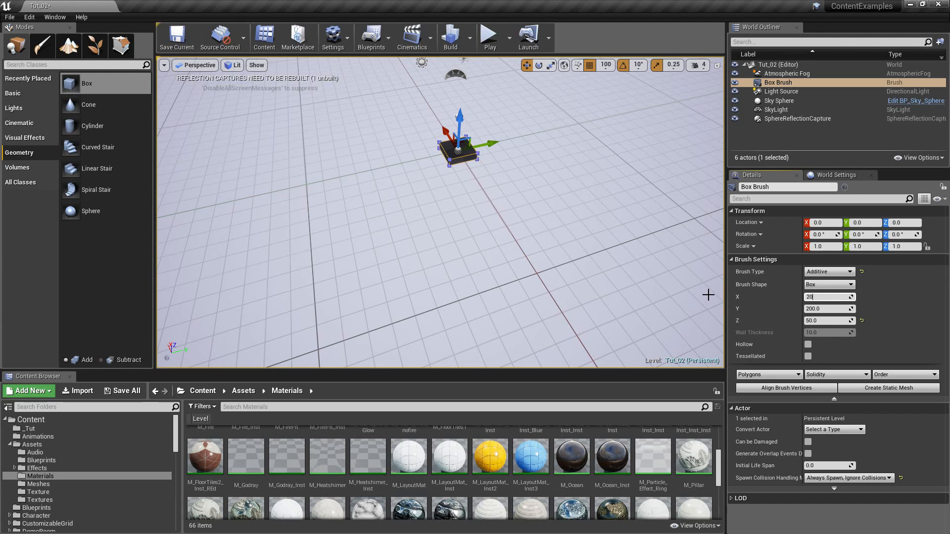
{"action": "type", "text": "2000"}
{"action": "key", "text": "Tab"}
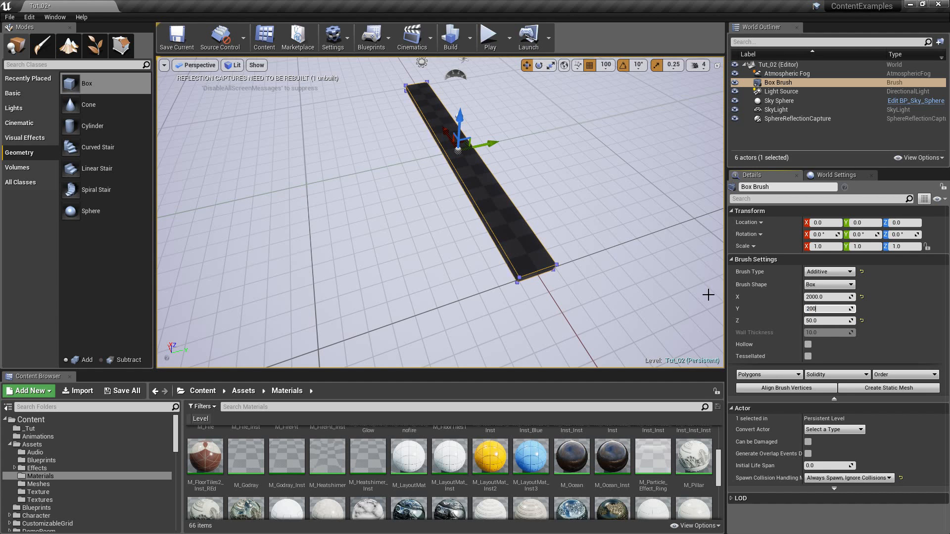
{"action": "type", "text": "2000"}
{"action": "key", "text": "Return"}
{"action": "right_click_drag", "start_coordinate": [535, 247], "coordinate": [492, 227]}
{"action": "right_click_drag", "start_coordinate": [479, 187], "coordinate": [560, 141]}
{"action": "right_click_drag", "start_coordinate": [444, 245], "coordinate": [492, 240]}
Select all surfaces of the floor brush.
{"action": "left_click", "coordinate": [443, 245]}
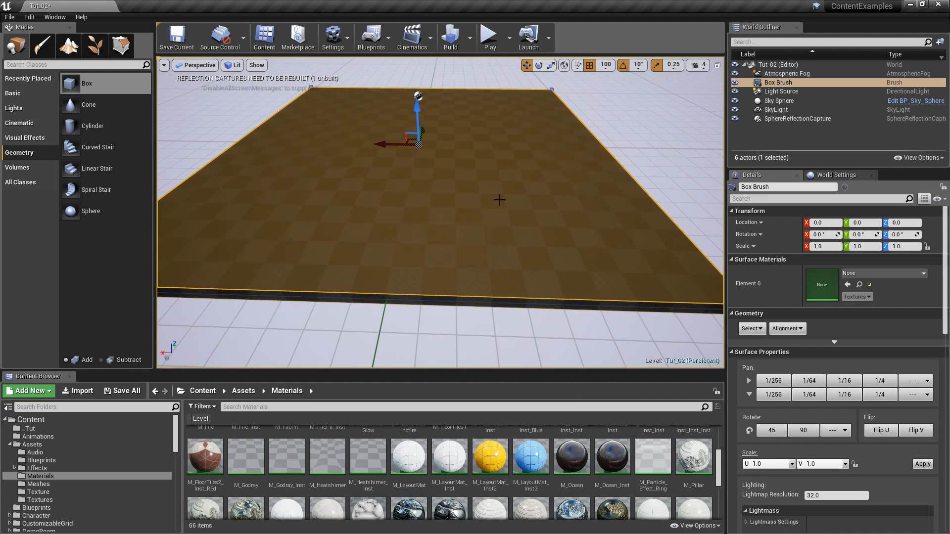
{"action": "right_click_drag", "start_coordinate": [421, 203], "coordinate": [508, 247]}
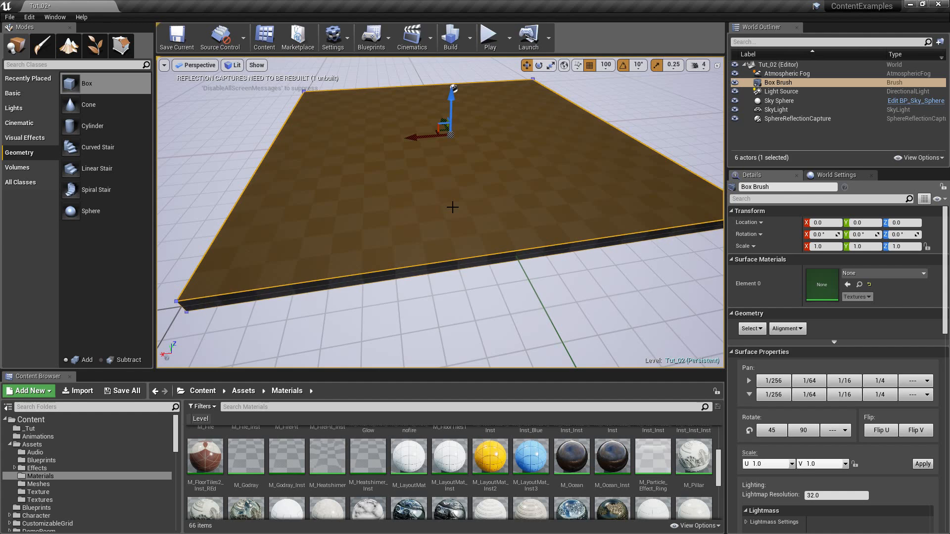
{"action": "key", "text": "shift+b"}
{"action": "right_click_drag", "start_coordinate": [508, 220], "coordinate": [501, 228]}
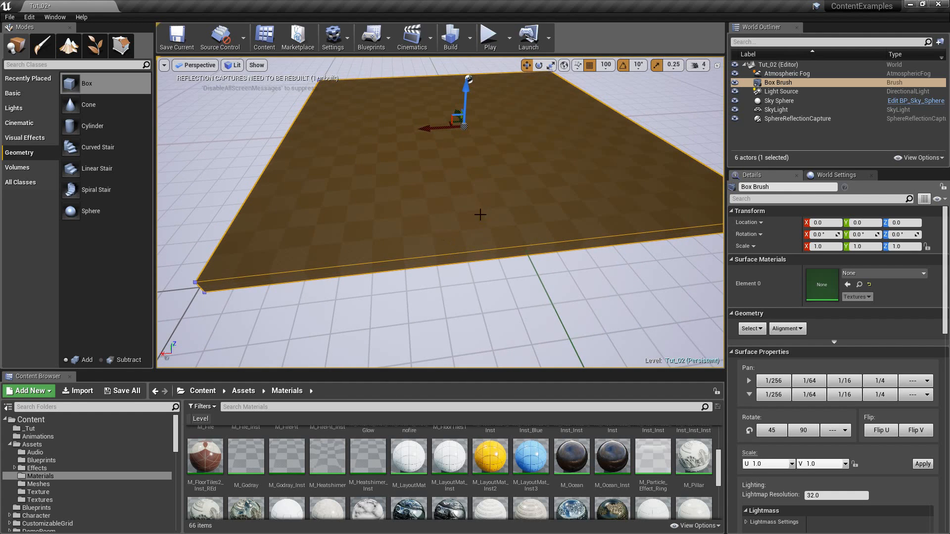
Check the floor brush's selection options, apply the M_LayoutMat_Inst3 material to its selected surfaces, and clear the selection.
{"action": "right_click", "coordinate": [448, 131]}
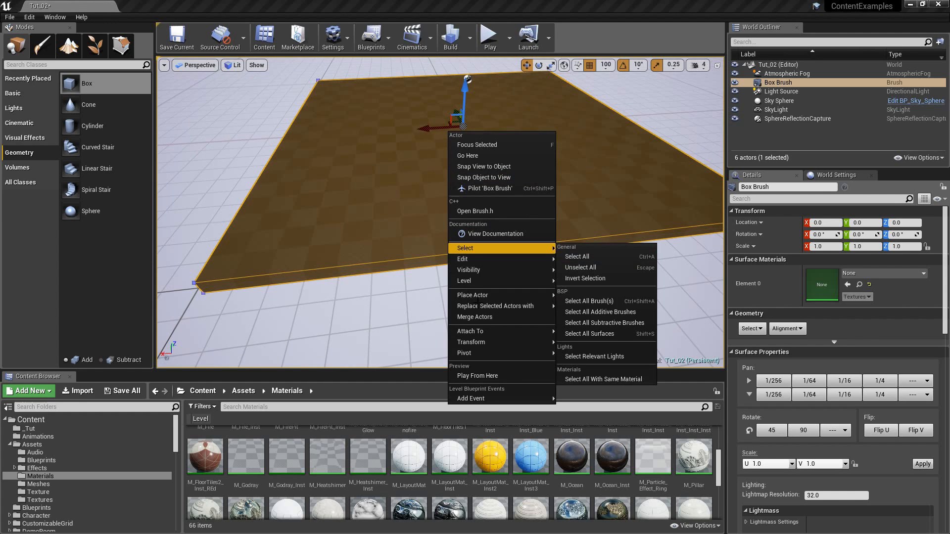
{"action": "mouse_move", "coordinate": [476, 305]}
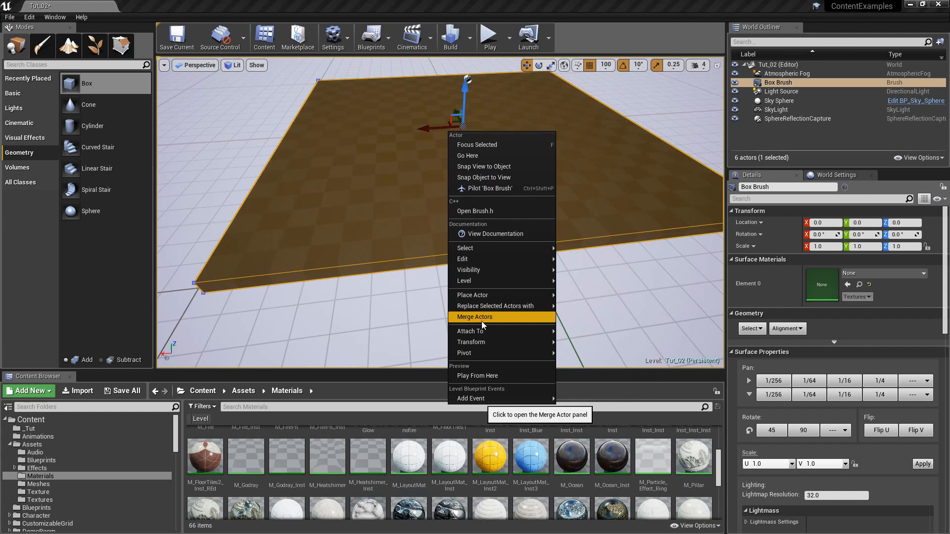
{"action": "mouse_move", "coordinate": [494, 340]}
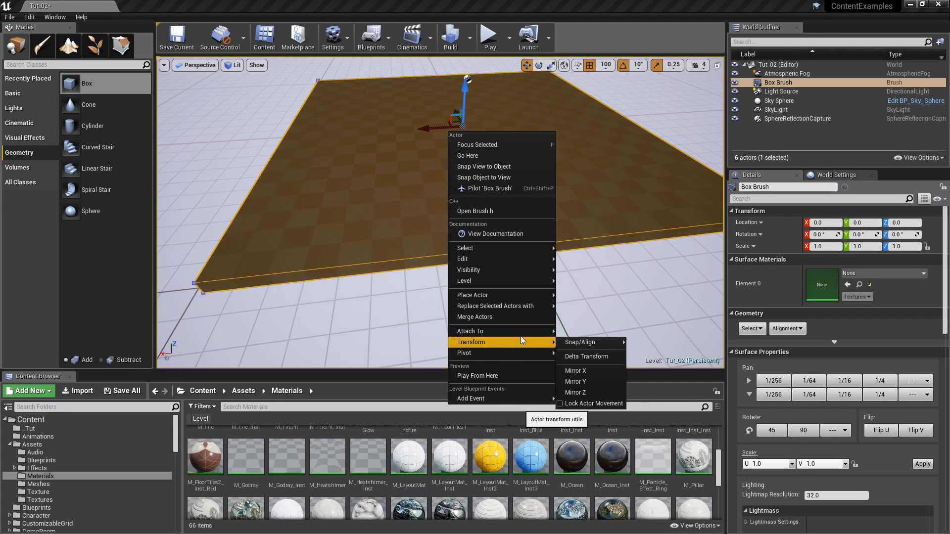
{"action": "mouse_move", "coordinate": [515, 246]}
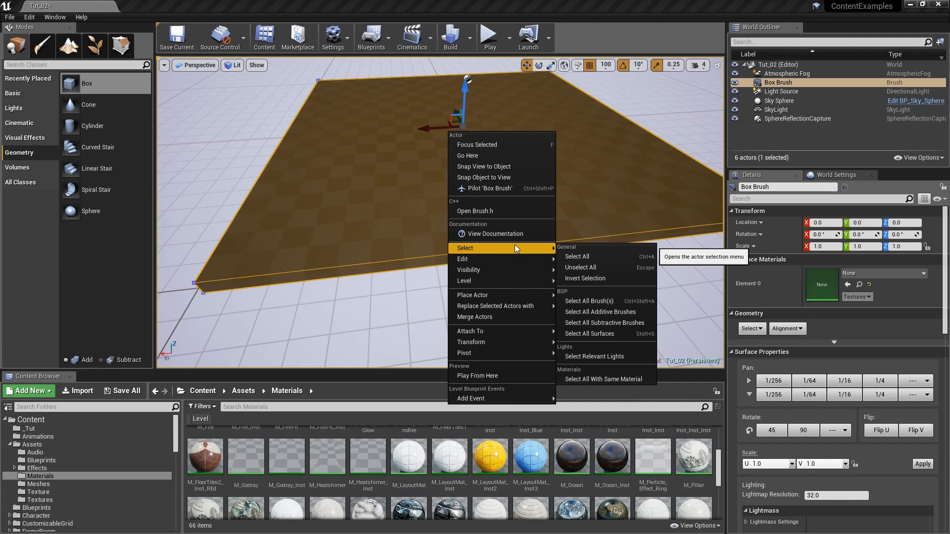
{"action": "left_click", "coordinate": [648, 304]}
{"action": "scroll", "coordinate": [592, 281], "scroll_direction": "down", "scroll_amount": 2}
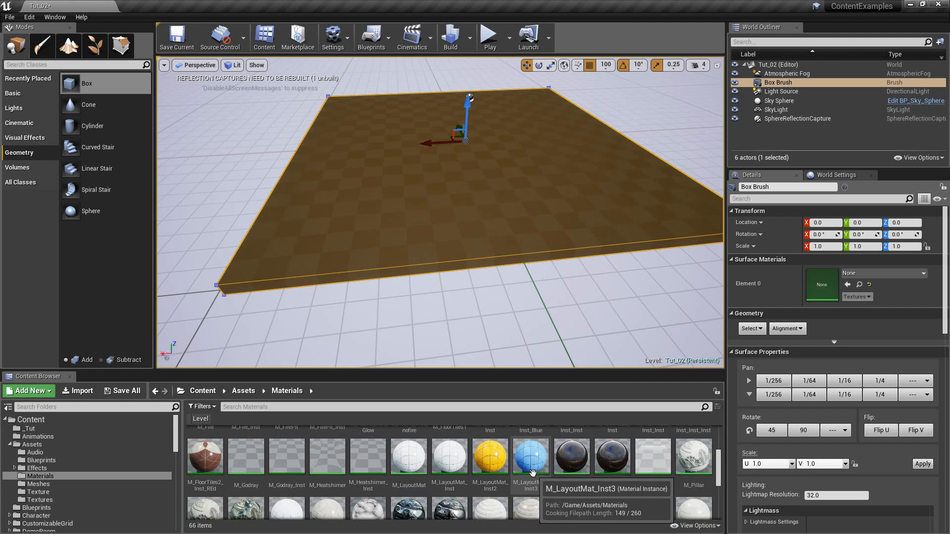
{"action": "left_click_drag", "start_coordinate": [532, 470], "coordinate": [822, 284]}
{"action": "left_click", "coordinate": [523, 309]}
Examine the material on the floor brush's underside and edges from below.
{"action": "key", "text": "w"}
{"action": "right_click_drag", "start_coordinate": [523, 310], "coordinate": [455, 219]}
{"action": "key", "text": "d"}
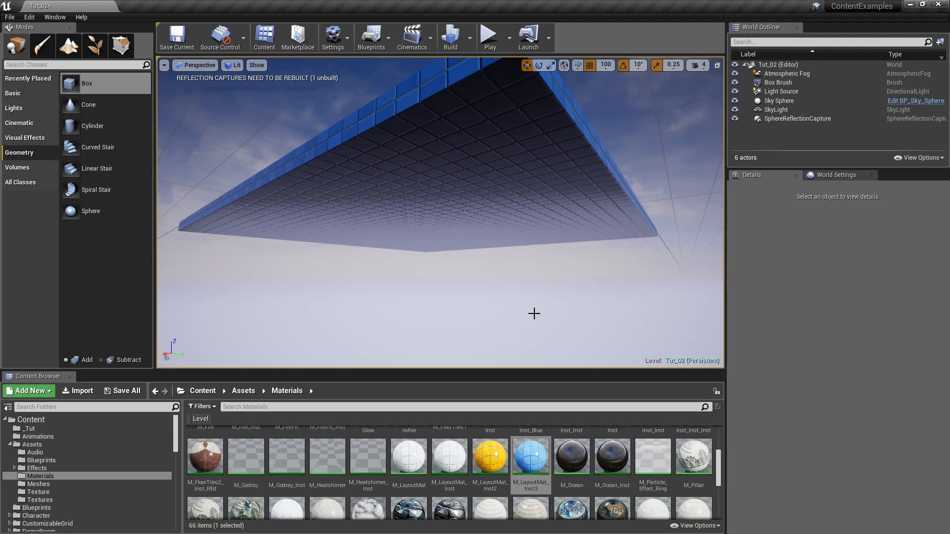
{"action": "key", "text": "d"}
{"action": "right_click_drag", "start_coordinate": [533, 302], "coordinate": [507, 323]}
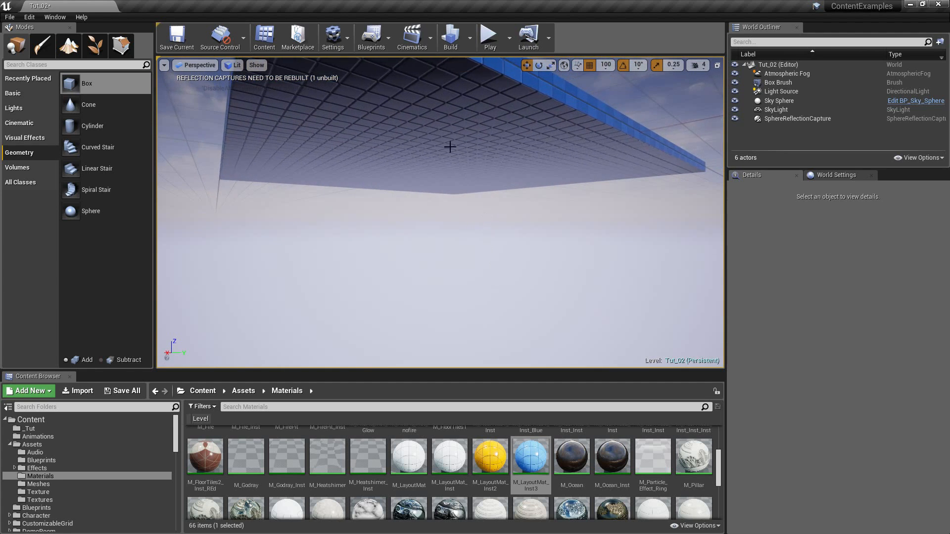
{"action": "key", "text": "a"}
{"action": "right_click_drag", "start_coordinate": [455, 171], "coordinate": [461, 159]}
{"action": "key", "text": "d"}
{"action": "key", "text": "s"}
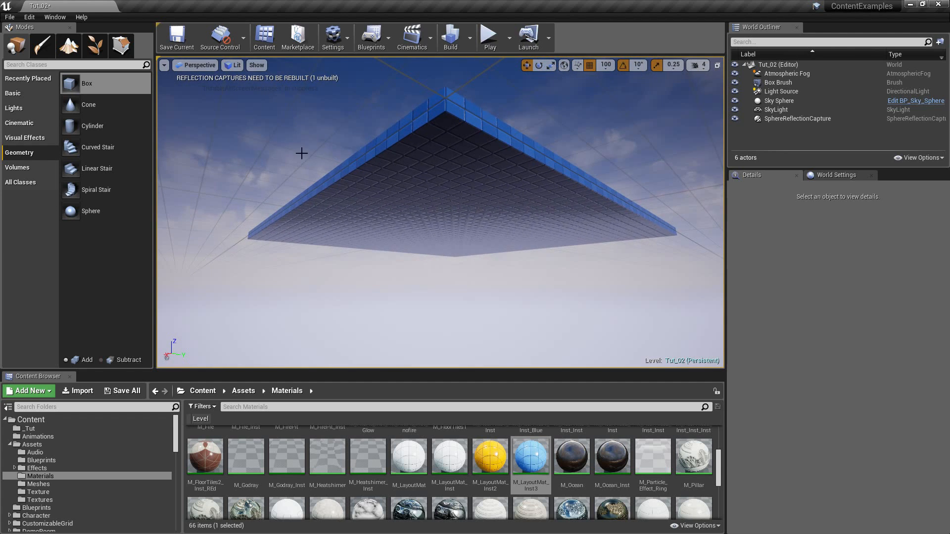
Delete the bottom face of the floor brush in geometry editing mode and check the brush from above.
{"action": "left_click", "coordinate": [124, 52]}
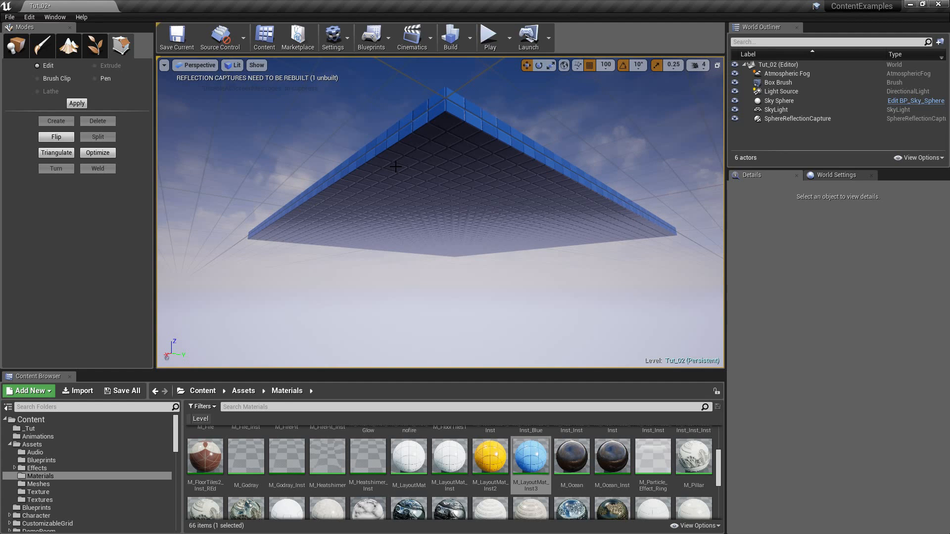
{"action": "right_click_drag", "start_coordinate": [465, 252], "coordinate": [453, 255]}
{"action": "key", "text": "d"}
{"action": "left_click", "coordinate": [447, 181]}
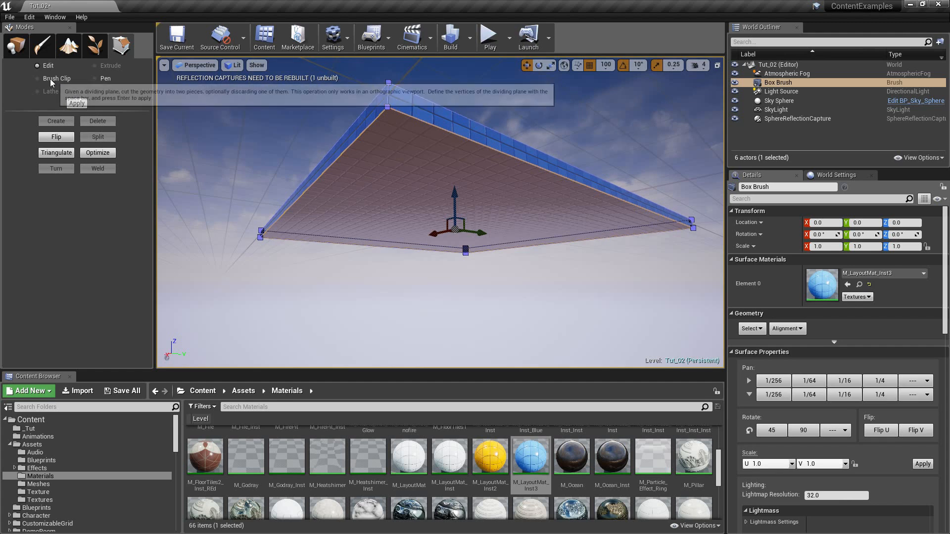
{"action": "left_click", "coordinate": [409, 159]}
{"action": "mouse_move", "coordinate": [409, 159]}
{"action": "right_mouse_down"}
{"action": "mouse_move", "coordinate": [431, 179]}
{"action": "mouse_move", "coordinate": [421, 171]}
{"action": "right_mouse_up"}
{"action": "key", "text": "a"}
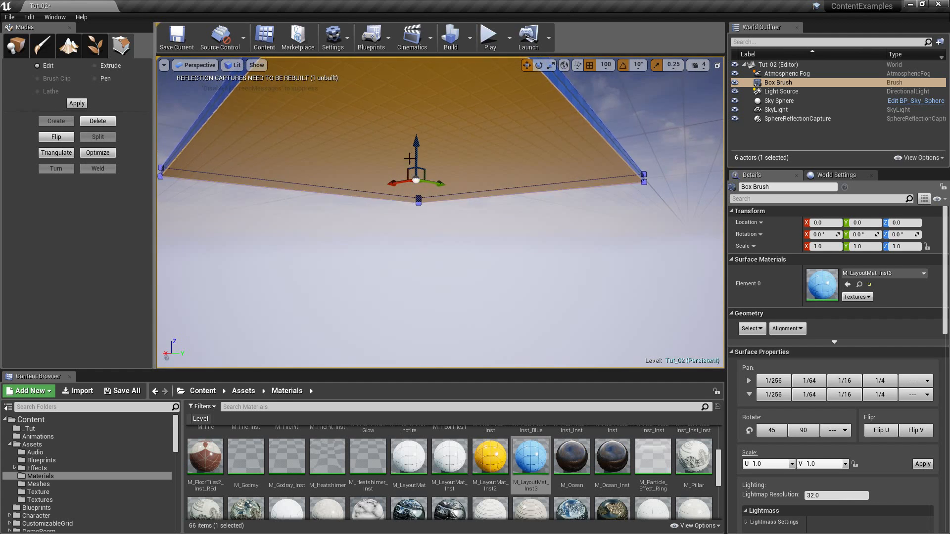
{"action": "left_click", "coordinate": [100, 123]}
{"action": "right_click_drag", "start_coordinate": [339, 199], "coordinate": [308, 185]}
{"action": "key", "text": "d"}
{"action": "key", "text": "w"}
{"action": "key", "text": "s"}
{"action": "key", "text": "d"}
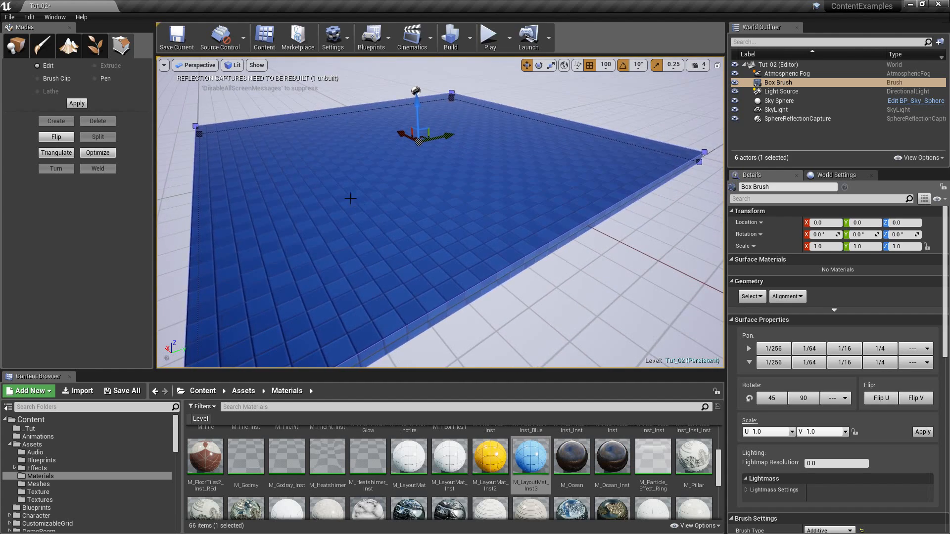
Undo the deletion of the floor brush's bottom face and return to actor placement mode.
{"action": "right_click_drag", "start_coordinate": [261, 158], "coordinate": [229, 118]}
{"action": "key", "text": "w"}
{"action": "key", "text": "s"}
{"action": "key", "text": "ctrl+z"}
{"action": "key", "text": "w"}
{"action": "right_click_drag", "start_coordinate": [303, 176], "coordinate": [213, 113]}
{"action": "left_click", "coordinate": [10, 53]}
{"action": "key", "text": "s"}
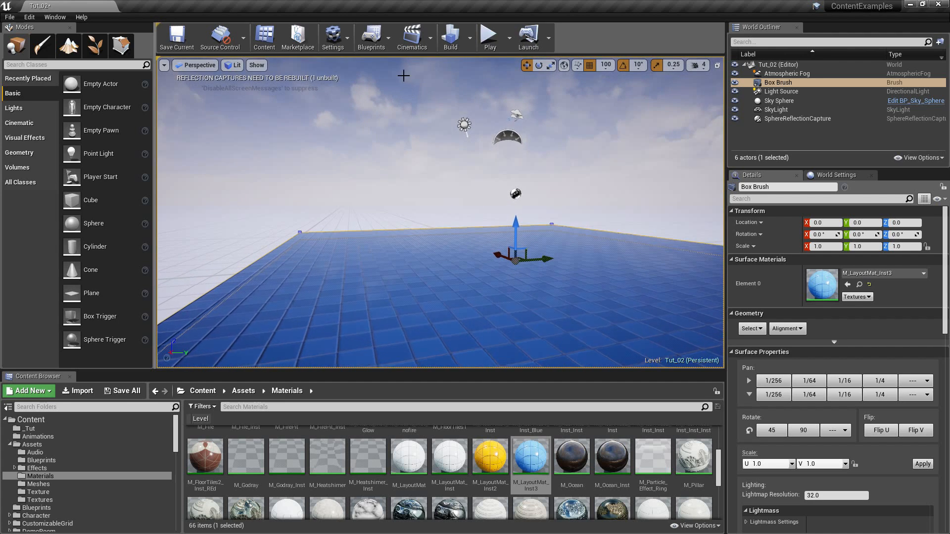
Build the level's reflection captures and deselect the floor brush.
{"action": "left_click", "coordinate": [470, 38]}
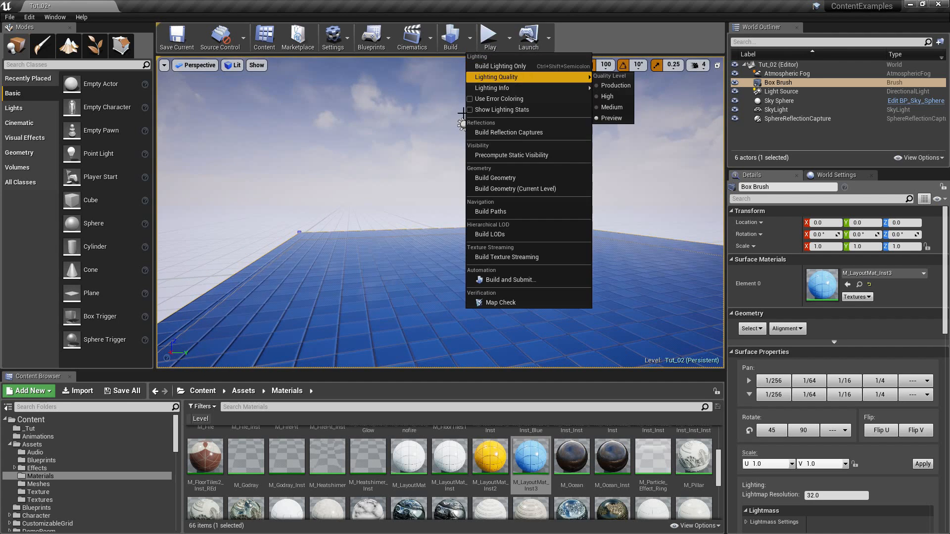
{"action": "left_click", "coordinate": [542, 133]}
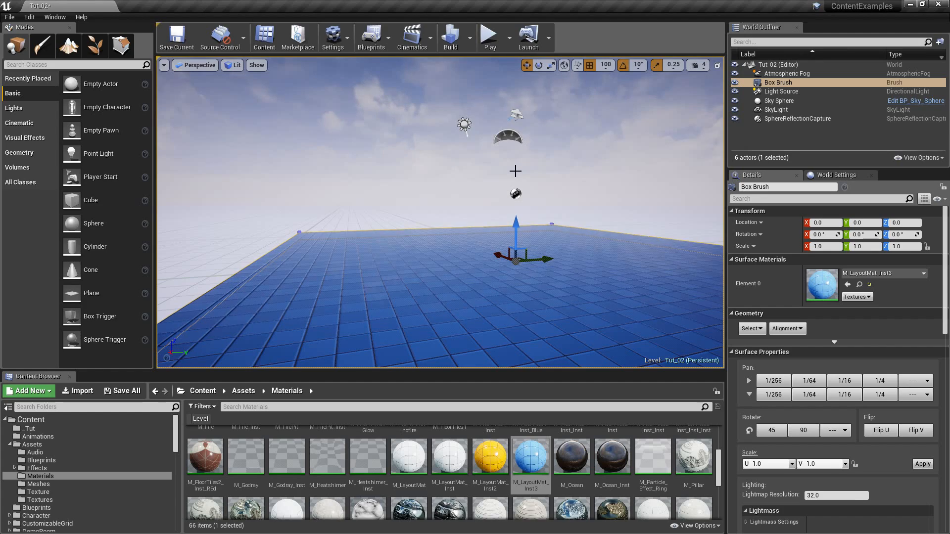
{"action": "mouse_move", "coordinate": [309, 112]}
{"action": "right_mouse_down"}
{"action": "mouse_move", "coordinate": [319, 121]}
{"action": "mouse_move", "coordinate": [312, 114]}
{"action": "right_mouse_up"}
{"action": "key", "text": "Escape"}
{"action": "mouse_move", "coordinate": [406, 161]}
{"action": "right_mouse_down"}
{"action": "mouse_move", "coordinate": [398, 169]}
{"action": "mouse_move", "coordinate": [399, 159]}
{"action": "right_mouse_up"}
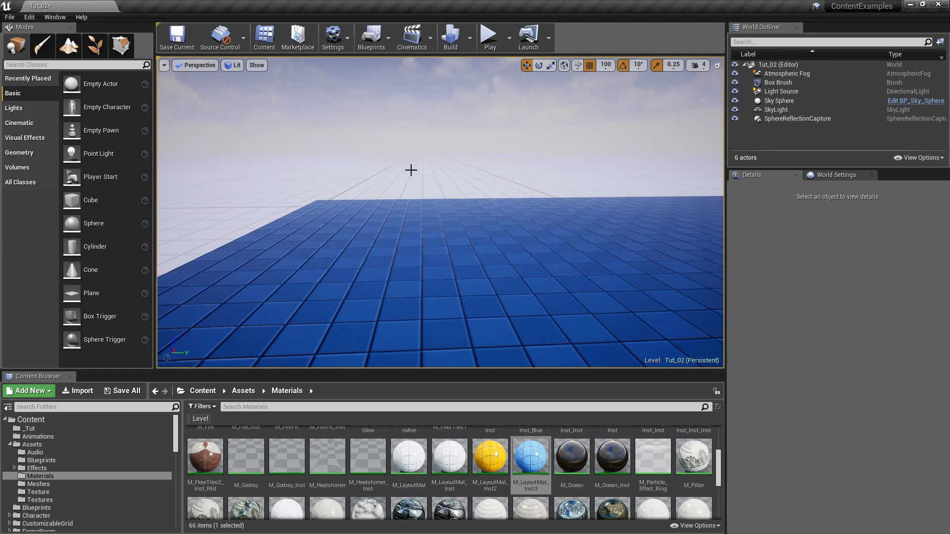
Place a new Box brush using the M_LayoutMat_Inst material on the floor at X 500, Y -600, Z 100.
{"action": "left_click", "coordinate": [34, 158]}
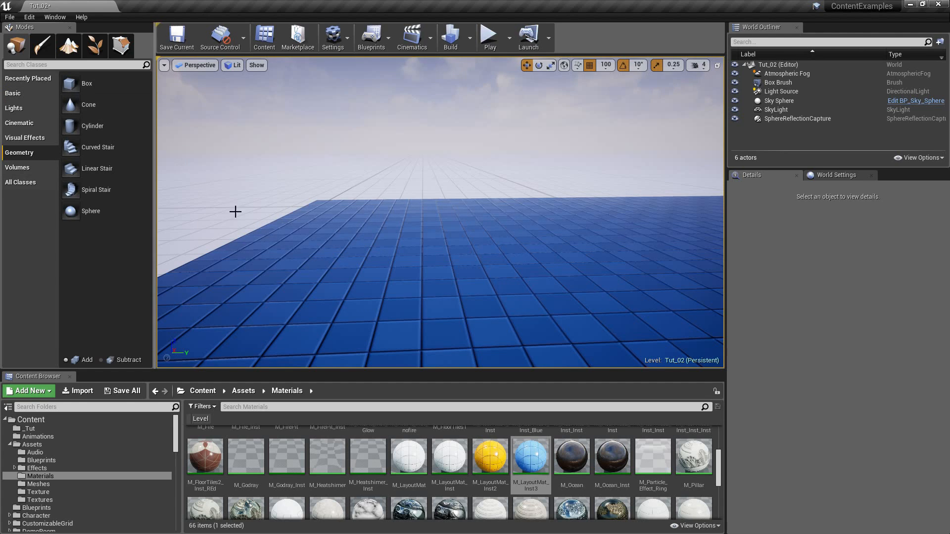
{"action": "left_click", "coordinate": [450, 456]}
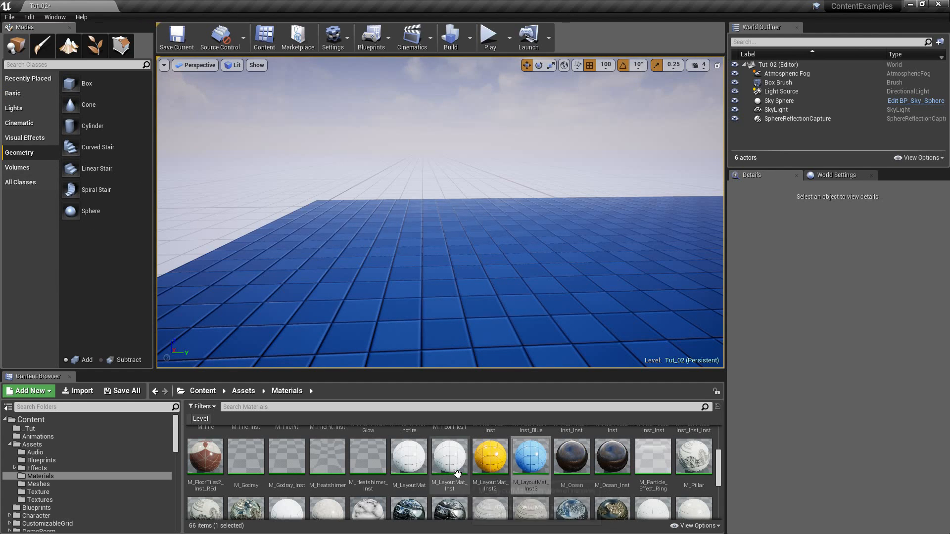
{"action": "left_click_drag", "start_coordinate": [86, 91], "coordinate": [424, 240]}
{"action": "mouse_move", "coordinate": [424, 240]}
{"action": "right_mouse_down"}
{"action": "mouse_move", "coordinate": [441, 252]}
{"action": "mouse_move", "coordinate": [446, 277]}
{"action": "mouse_move", "coordinate": [495, 233]}
{"action": "mouse_move", "coordinate": [495, 263]}
{"action": "mouse_move", "coordinate": [488, 264]}
{"action": "mouse_move", "coordinate": [490, 218]}
{"action": "mouse_move", "coordinate": [476, 282]}
{"action": "right_mouse_up"}
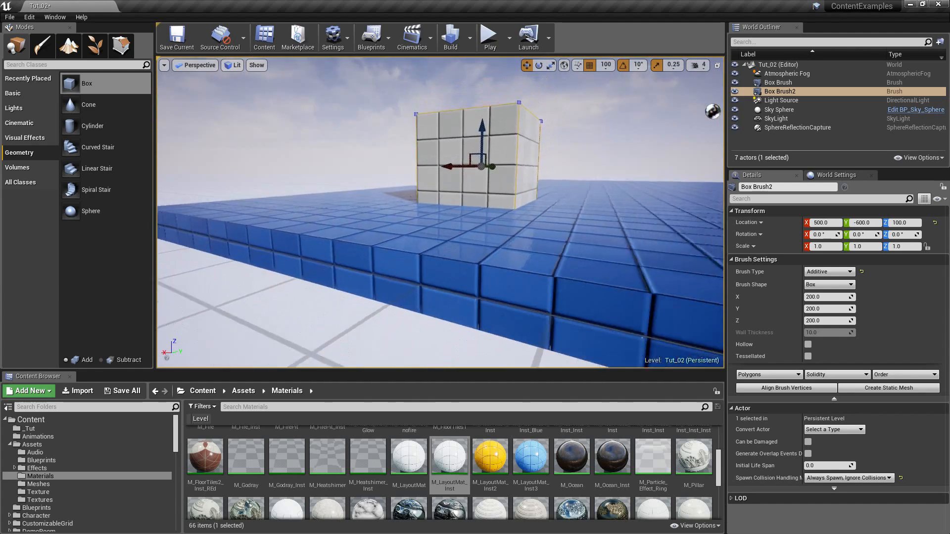
{"action": "right_click_drag", "start_coordinate": [375, 257], "coordinate": [374, 257]}
Raise the new box brush well above the floor and select the floor brush.
{"action": "right_click_drag", "start_coordinate": [466, 215], "coordinate": [497, 218]}
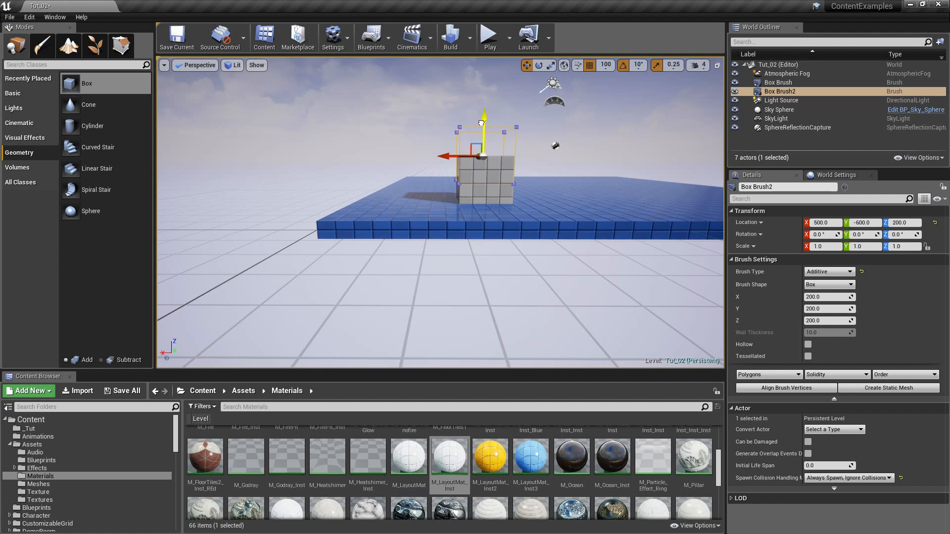
{"action": "left_click_drag", "start_coordinate": [483, 82], "coordinate": [483, 83]}
{"action": "left_click", "coordinate": [479, 232]}
{"action": "right_click_drag", "start_coordinate": [479, 232], "coordinate": [509, 254]}
{"action": "right_click_drag", "start_coordinate": [469, 214], "coordinate": [468, 215]}
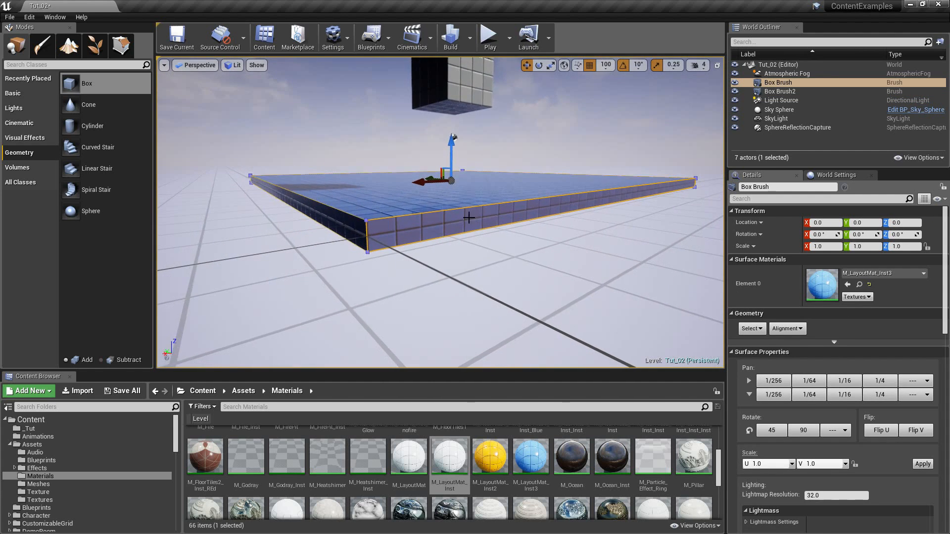
{"action": "left_click", "coordinate": [455, 155]}
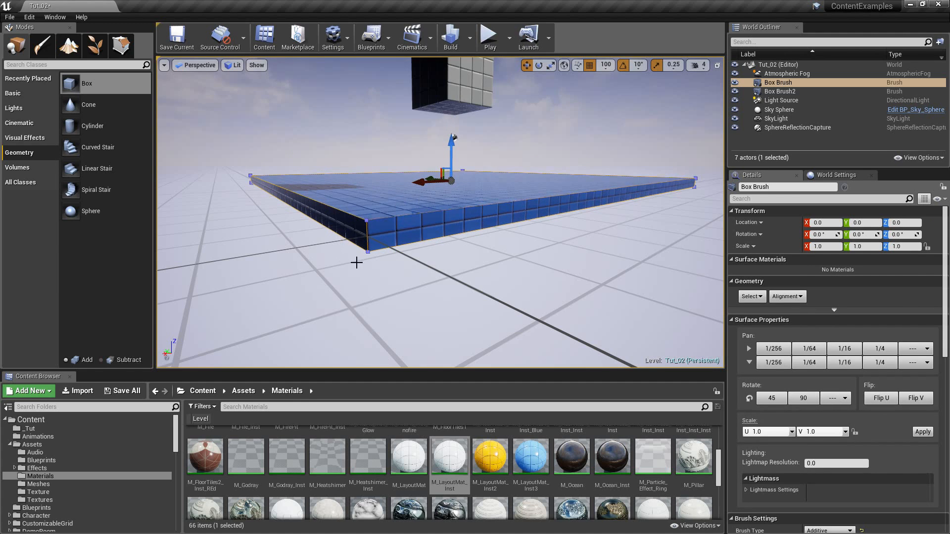
{"action": "right_click_drag", "start_coordinate": [336, 198], "coordinate": [326, 203]}
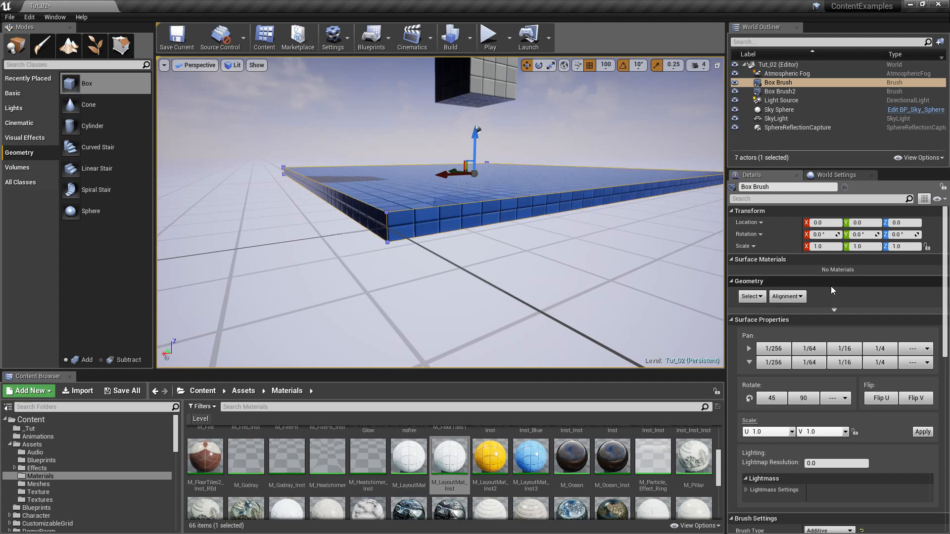
Set the position grid snap size to 10 and raise the floor brush to Z 30.
{"action": "left_click", "coordinate": [607, 64]}
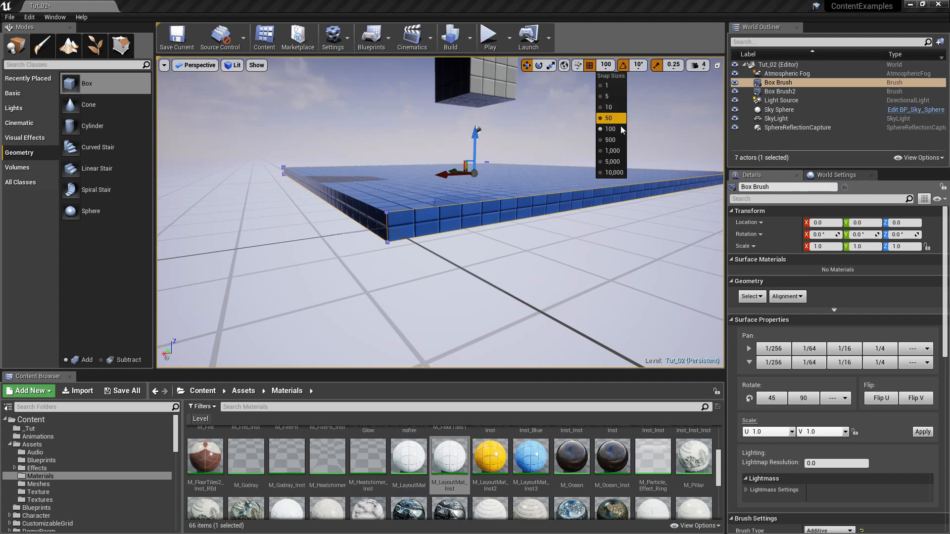
{"action": "left_click", "coordinate": [612, 108]}
{"action": "mouse_move", "coordinate": [536, 140]}
{"action": "right_mouse_down"}
{"action": "mouse_move", "coordinate": [530, 163]}
{"action": "mouse_move", "coordinate": [537, 140]}
{"action": "right_mouse_up"}
{"action": "key", "text": "w"}
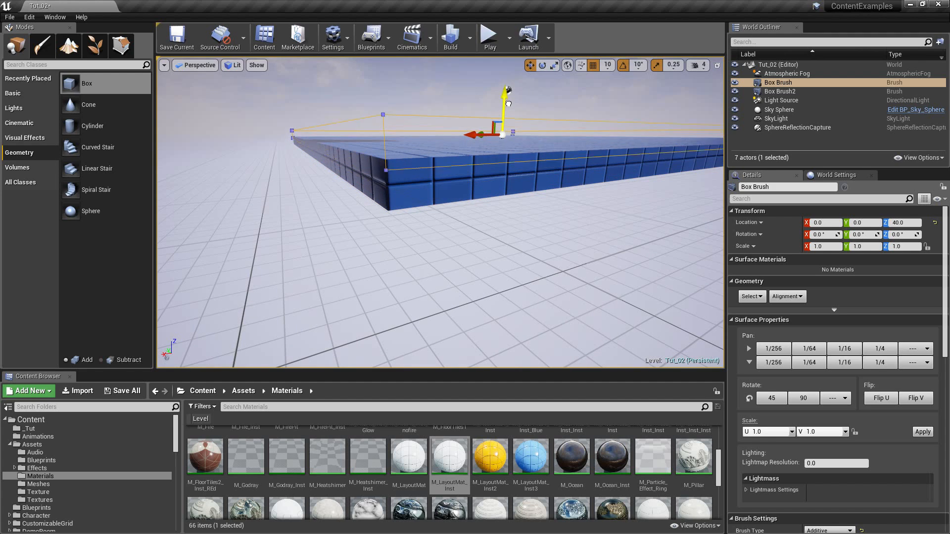
{"action": "left_click_drag", "start_coordinate": [508, 106], "coordinate": [509, 106]}
{"action": "mouse_move", "coordinate": [508, 106]}
{"action": "right_mouse_down"}
{"action": "mouse_move", "coordinate": [608, 94]}
{"action": "mouse_move", "coordinate": [509, 111]}
{"action": "right_mouse_up"}
{"action": "key", "text": "a"}
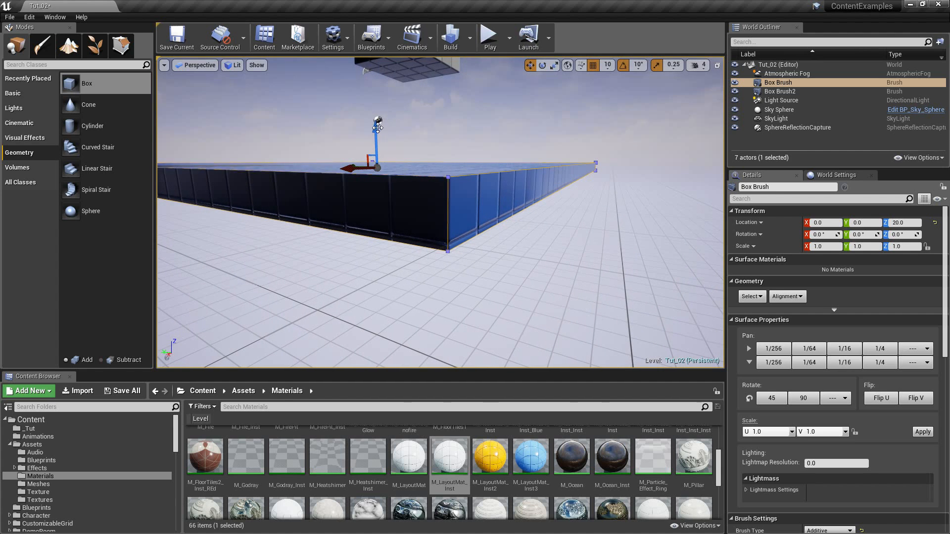
{"action": "left_click_drag", "start_coordinate": [376, 128], "coordinate": [375, 119]}
{"action": "mouse_move", "coordinate": [399, 138]}
{"action": "right_mouse_down"}
{"action": "mouse_move", "coordinate": [400, 169]}
{"action": "mouse_move", "coordinate": [398, 112]}
{"action": "right_mouse_up"}
{"action": "key", "text": "w"}
{"action": "key", "text": "s"}
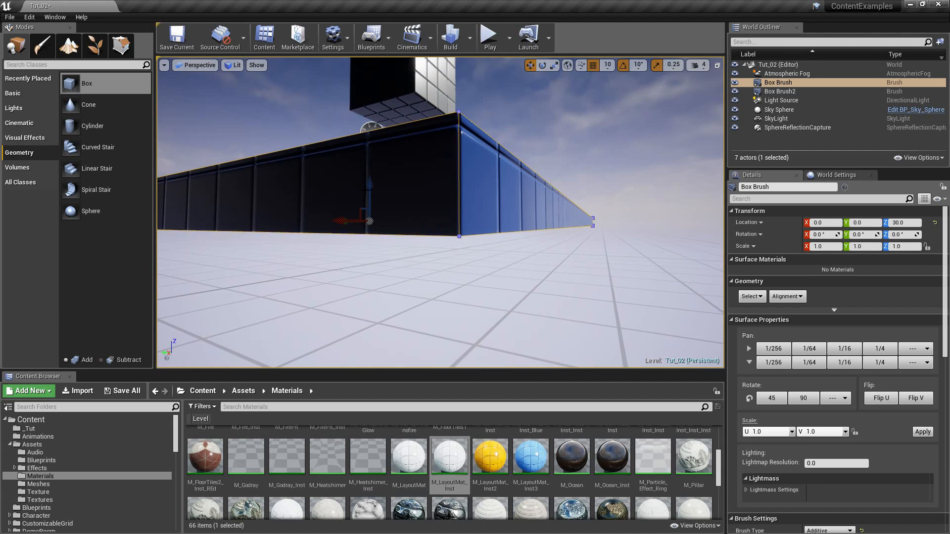
Set the position grid snap size to 100.
{"action": "mouse_move", "coordinate": [452, 191]}
{"action": "right_mouse_down"}
{"action": "mouse_move", "coordinate": [449, 253]}
{"action": "mouse_move", "coordinate": [452, 191]}
{"action": "right_mouse_up"}
{"action": "key", "text": "s"}
{"action": "right_click_drag", "start_coordinate": [595, 173], "coordinate": [510, 166]}
{"action": "key", "text": "d"}
{"action": "key", "text": "w"}
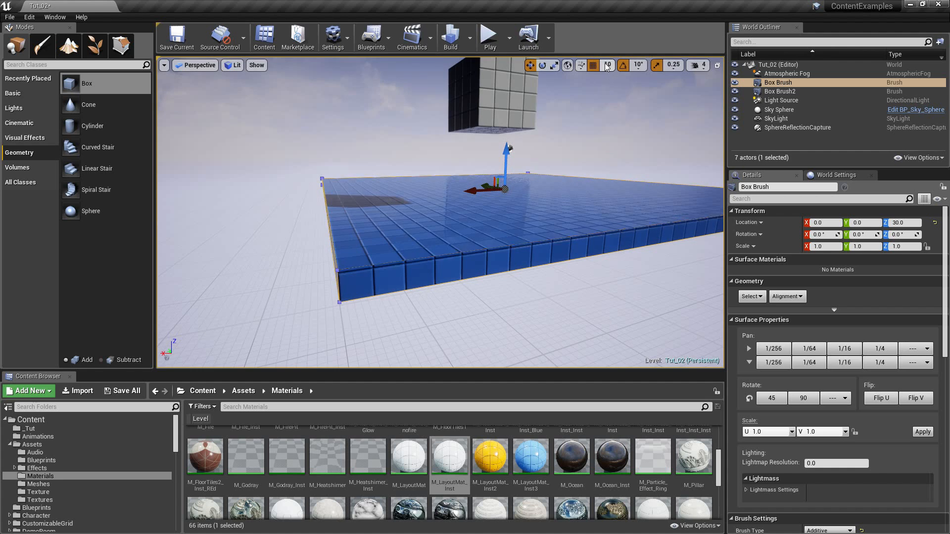
{"action": "left_click", "coordinate": [608, 65]}
{"action": "left_click", "coordinate": [613, 130]}
Snap the floor brush's origin to the grid and check its alignment from the side.
{"action": "right_click_drag", "start_coordinate": [599, 134], "coordinate": [663, 148]}
{"action": "key", "text": "a"}
{"action": "key", "text": "s"}
{"action": "right_click_drag", "start_coordinate": [408, 158], "coordinate": [416, 182]}
{"action": "key", "text": "w"}
{"action": "key", "text": "d"}
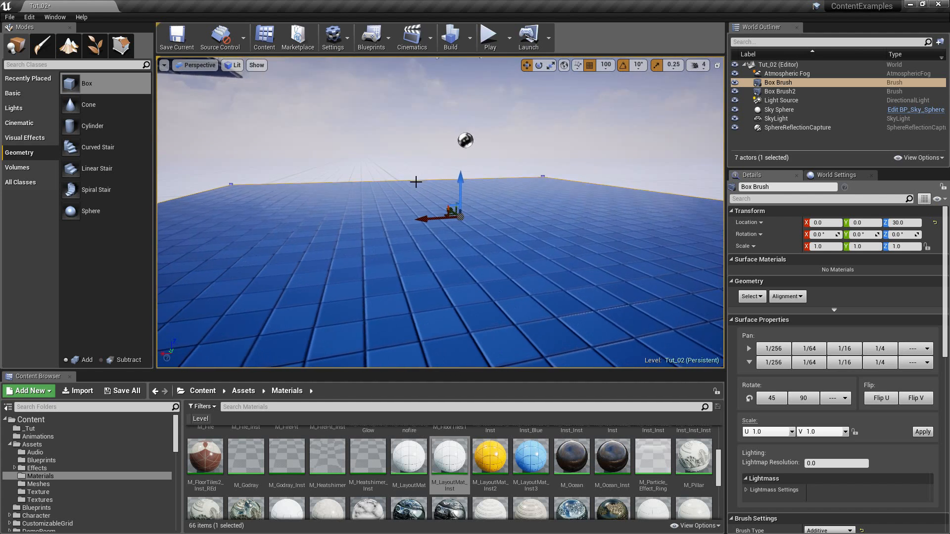
{"action": "right_click", "coordinate": [458, 216]}
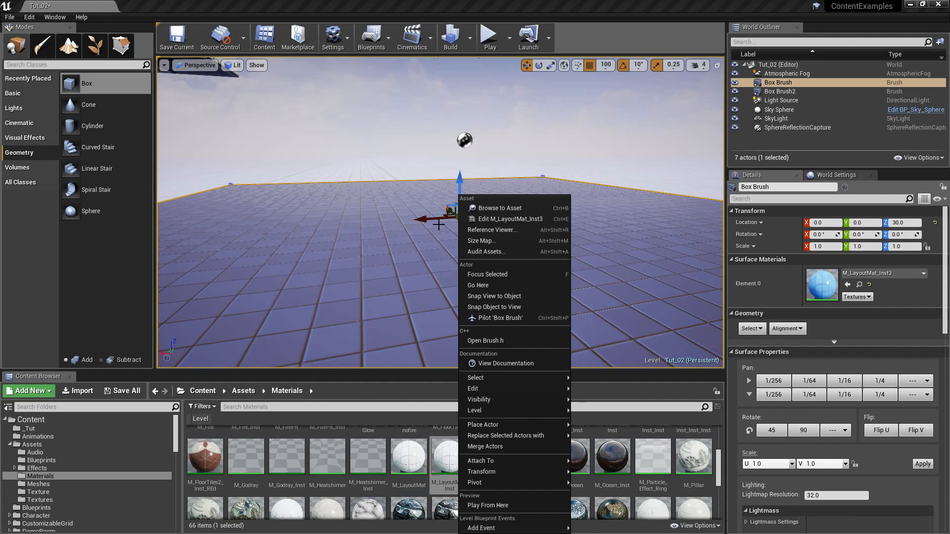
{"action": "mouse_move", "coordinate": [533, 399]}
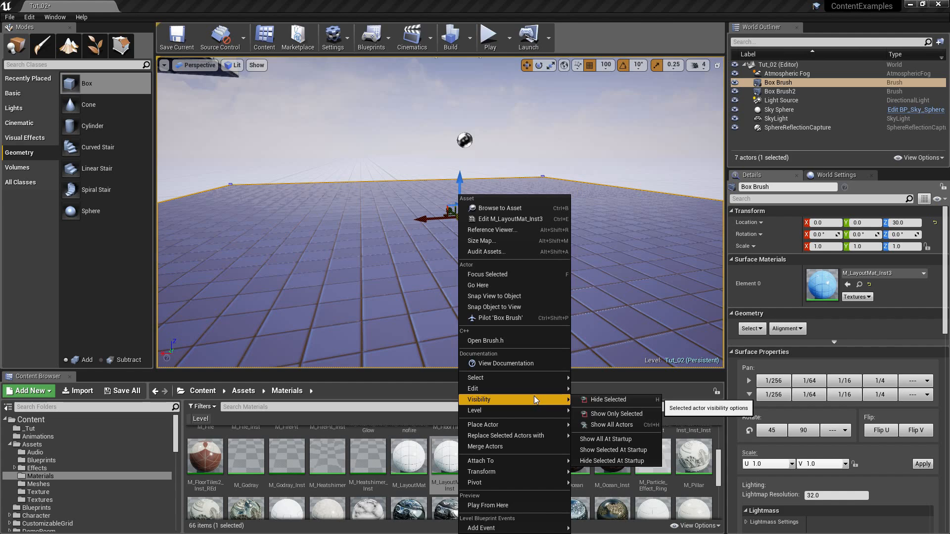
{"action": "mouse_move", "coordinate": [505, 473]}
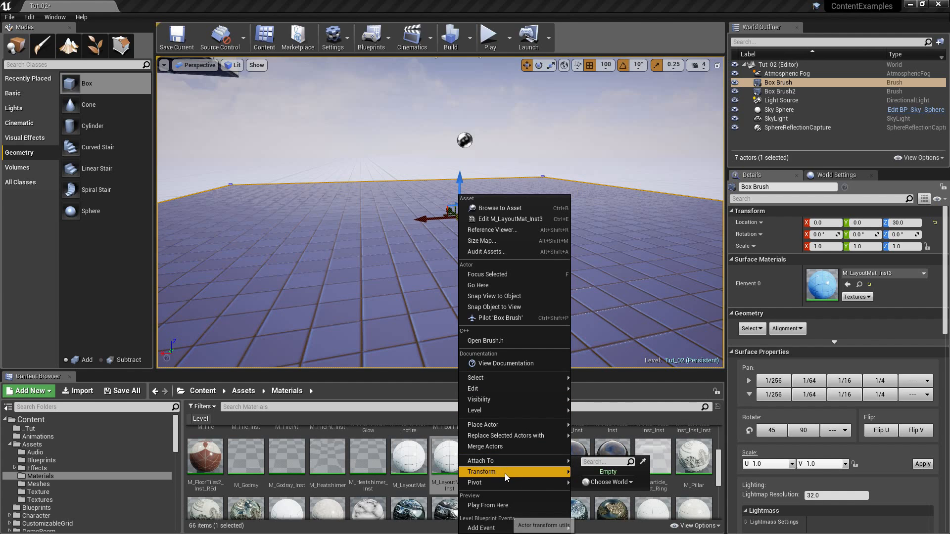
{"action": "mouse_move", "coordinate": [616, 468]}
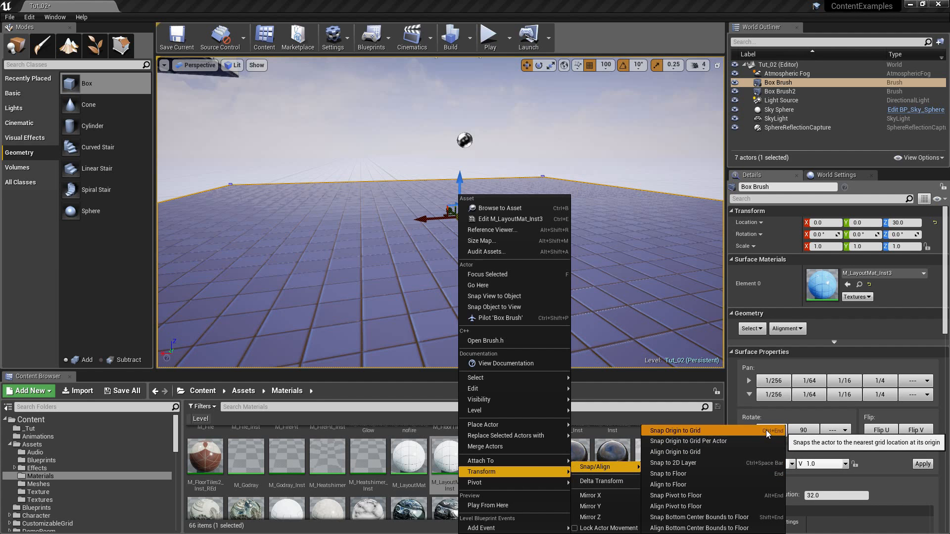
{"action": "left_click", "coordinate": [738, 432]}
{"action": "right_click_drag", "start_coordinate": [551, 321], "coordinate": [425, 342]}
{"action": "right_click_drag", "start_coordinate": [547, 310], "coordinate": [569, 311]}
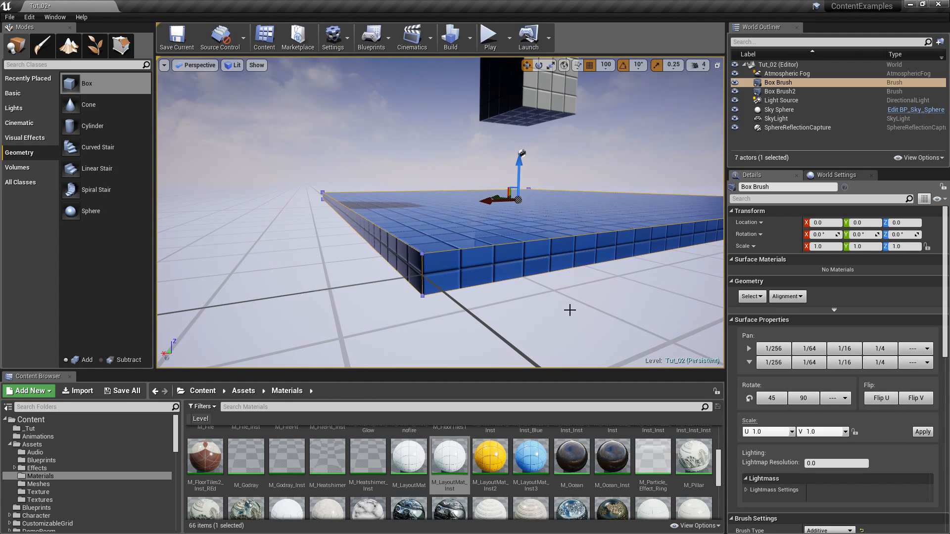
{"action": "mouse_move", "coordinate": [571, 310]}
{"action": "right_mouse_down"}
{"action": "mouse_move", "coordinate": [602, 315]}
{"action": "mouse_move", "coordinate": [570, 297]}
{"action": "right_mouse_up"}
{"action": "key", "text": "ctrl+z"}
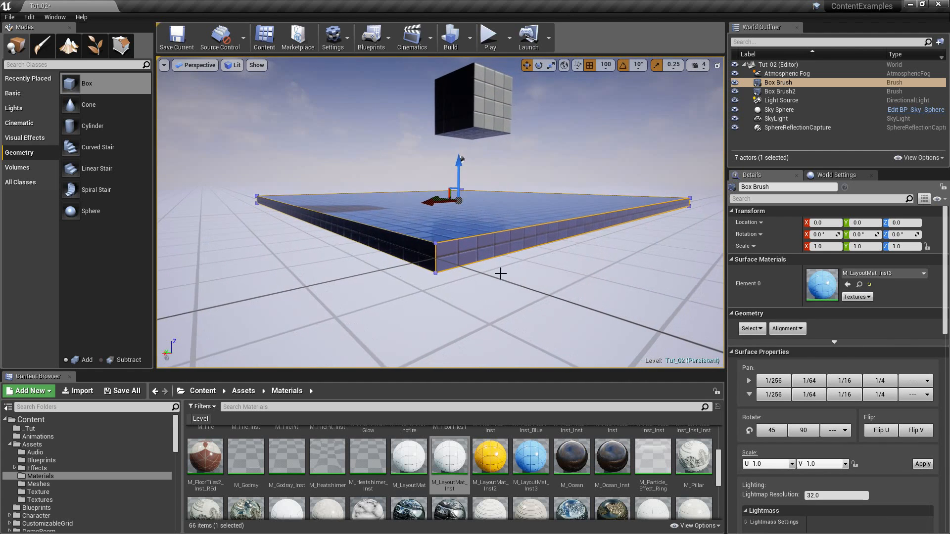
Set the floor brush's Z size to 100.
{"action": "left_click", "coordinate": [491, 242]}
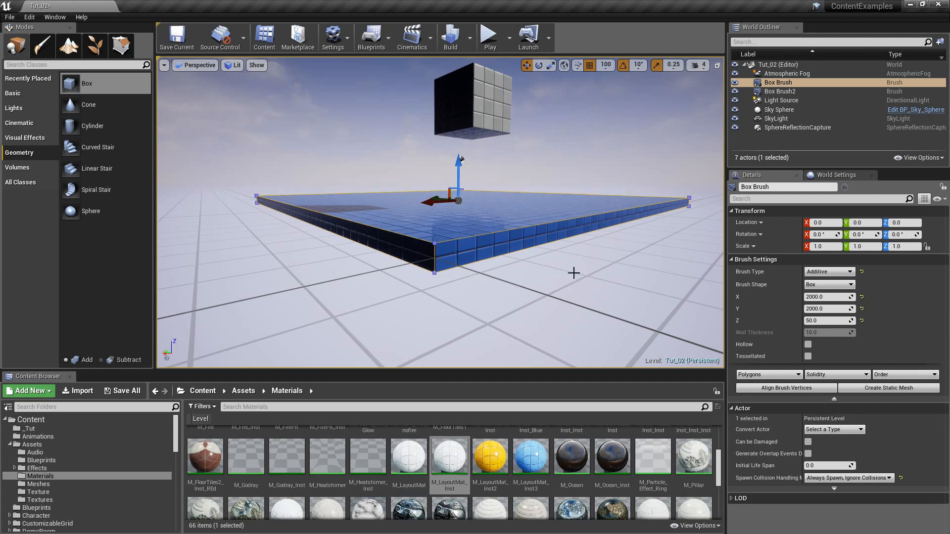
{"action": "left_click", "coordinate": [825, 322]}
{"action": "type", "text": "100"}
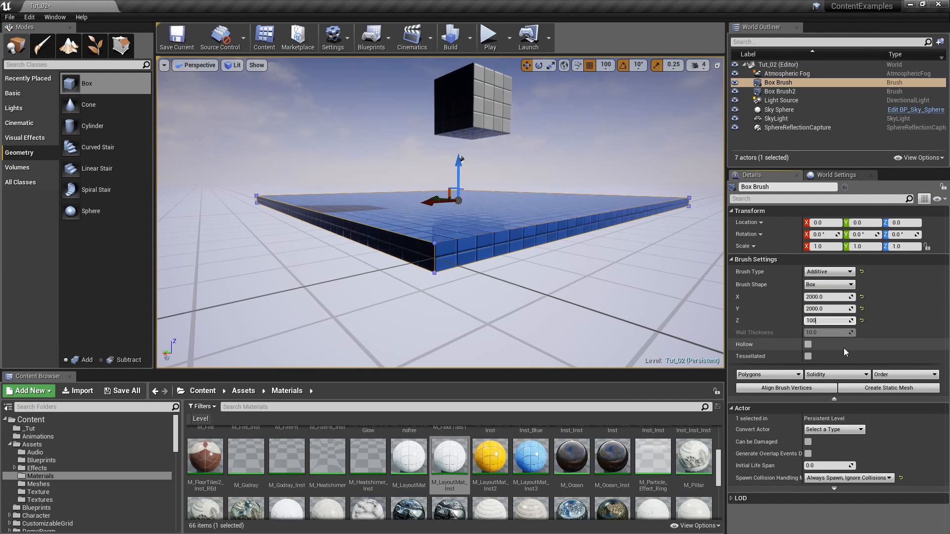
{"action": "key", "text": "Return"}
Set the position grid snap size to 50 and raise the floor brush to Z 50.
{"action": "mouse_move", "coordinate": [529, 200]}
{"action": "right_mouse_down"}
{"action": "mouse_move", "coordinate": [542, 207]}
{"action": "mouse_move", "coordinate": [530, 200]}
{"action": "right_mouse_up"}
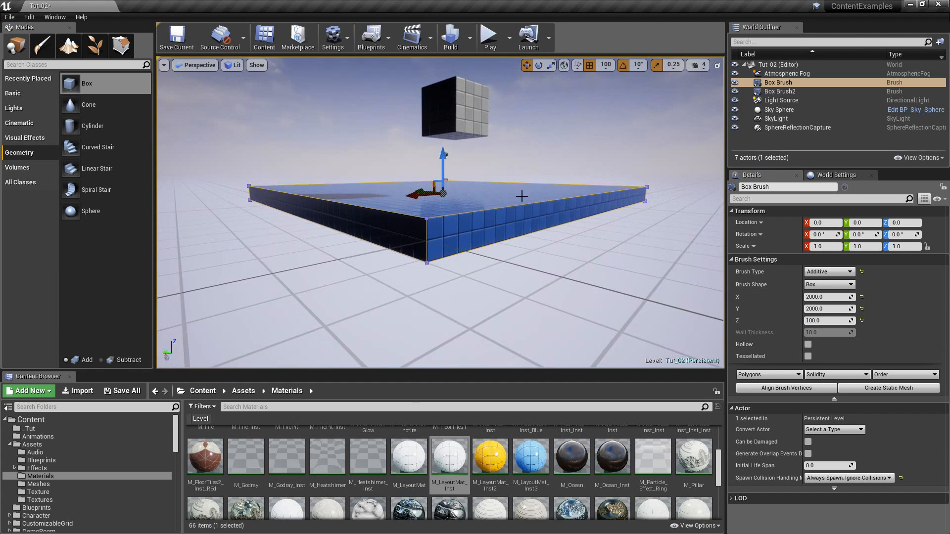
{"action": "left_click", "coordinate": [606, 65]}
{"action": "left_click", "coordinate": [600, 124]}
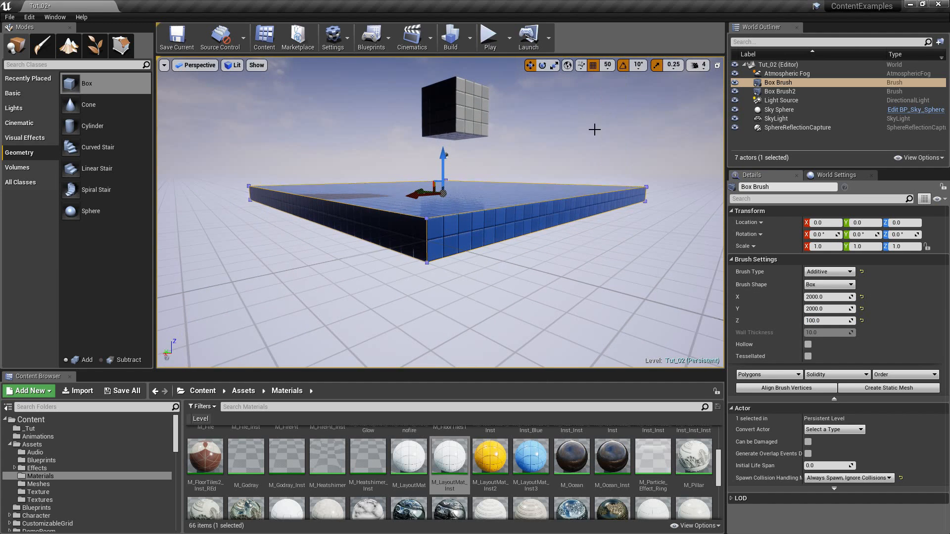
{"action": "right_click_drag", "start_coordinate": [518, 197], "coordinate": [519, 233]}
{"action": "right_click_drag", "start_coordinate": [550, 267], "coordinate": [569, 270]}
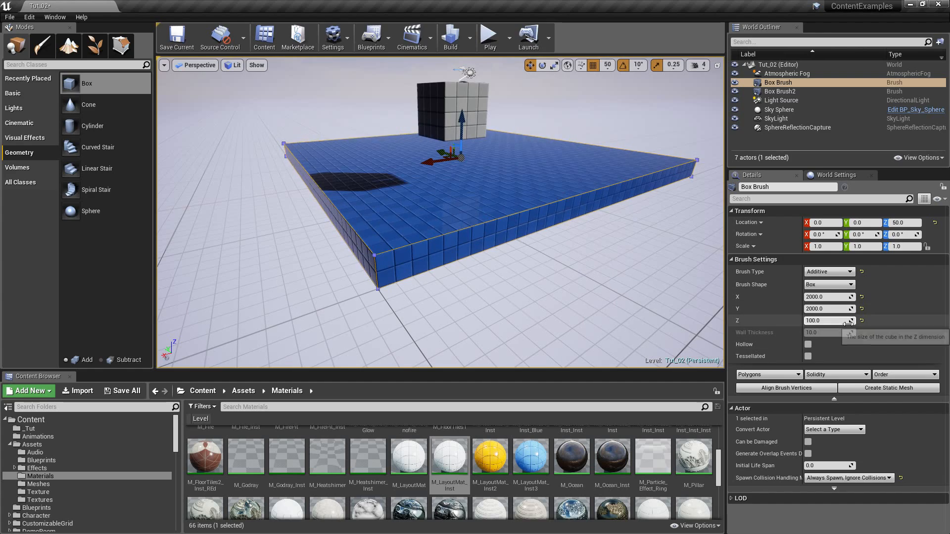
Delete the box brush floating above the floor.
{"action": "mouse_move", "coordinate": [604, 252]}
{"action": "right_mouse_down"}
{"action": "mouse_move", "coordinate": [619, 282]}
{"action": "mouse_move", "coordinate": [606, 232]}
{"action": "mouse_move", "coordinate": [601, 282]}
{"action": "mouse_move", "coordinate": [592, 252]}
{"action": "right_mouse_up"}
{"action": "key", "text": "s"}
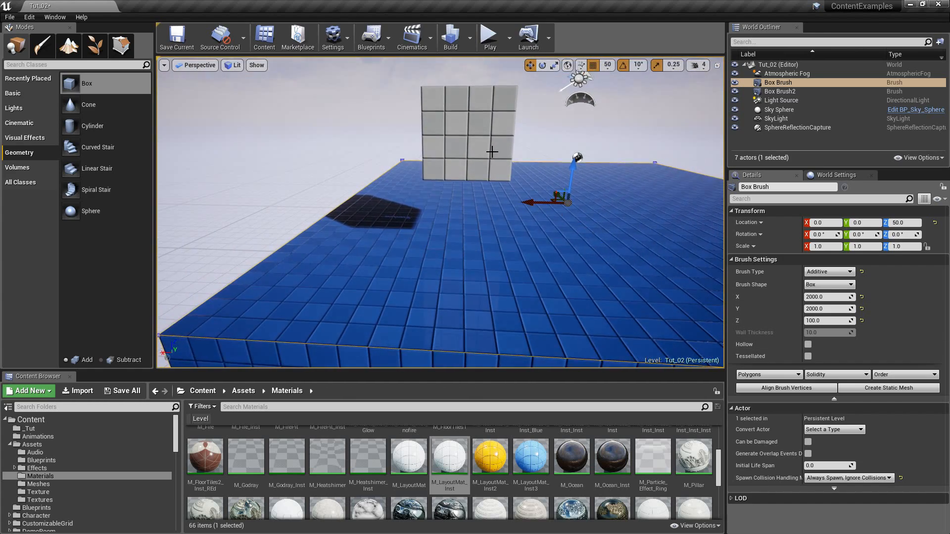
{"action": "left_click", "coordinate": [492, 150]}
{"action": "right_click_drag", "start_coordinate": [536, 211], "coordinate": [550, 217]}
{"action": "key", "text": "Delete"}
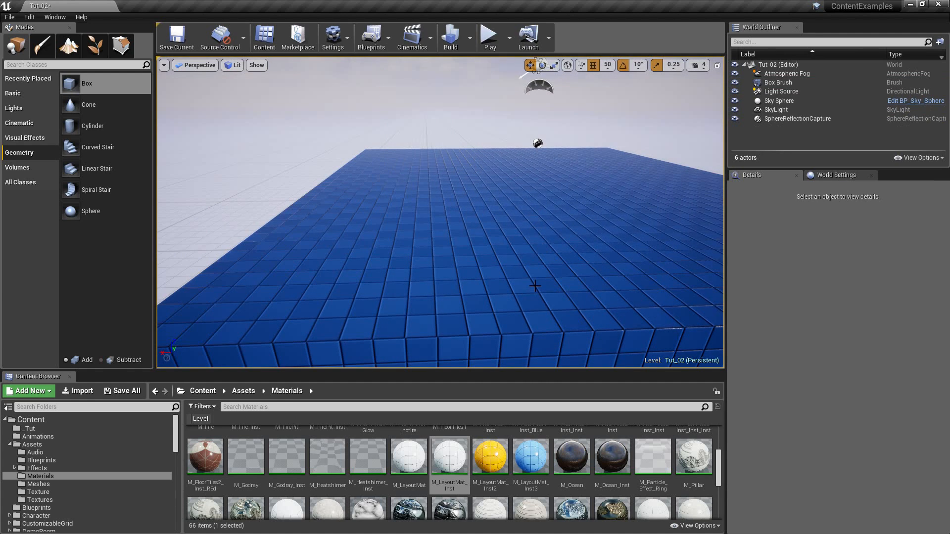
Place a new Box brush with the M_LayoutMat_Inst material on the floor at X 700, Y -700, Z 200.
{"action": "left_click_drag", "start_coordinate": [94, 85], "coordinate": [435, 222]}
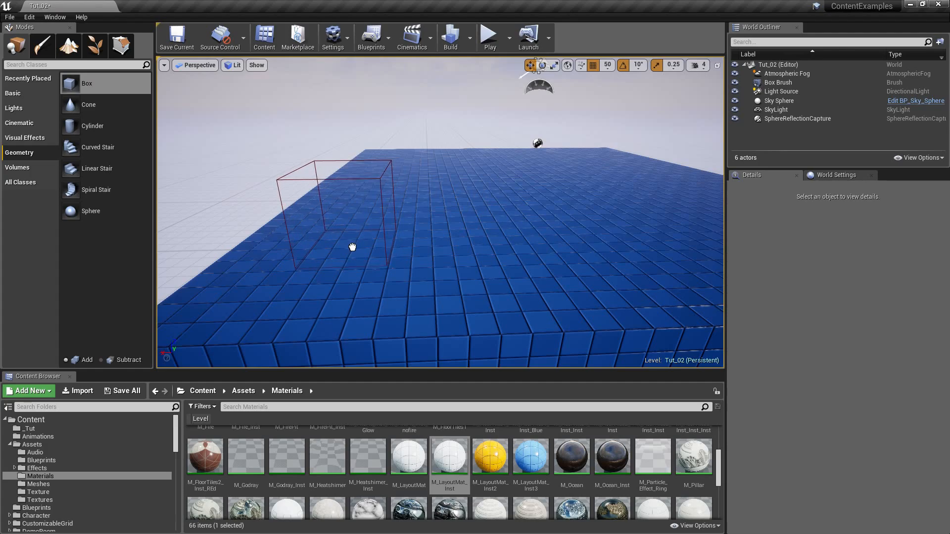
{"action": "left_click_drag", "start_coordinate": [352, 247], "coordinate": [353, 246]}
{"action": "mouse_move", "coordinate": [352, 246]}
{"action": "right_mouse_down"}
{"action": "mouse_move", "coordinate": [326, 277]}
{"action": "mouse_move", "coordinate": [406, 257]}
{"action": "mouse_move", "coordinate": [376, 242]}
{"action": "mouse_move", "coordinate": [316, 255]}
{"action": "mouse_move", "coordinate": [324, 260]}
{"action": "right_mouse_up"}
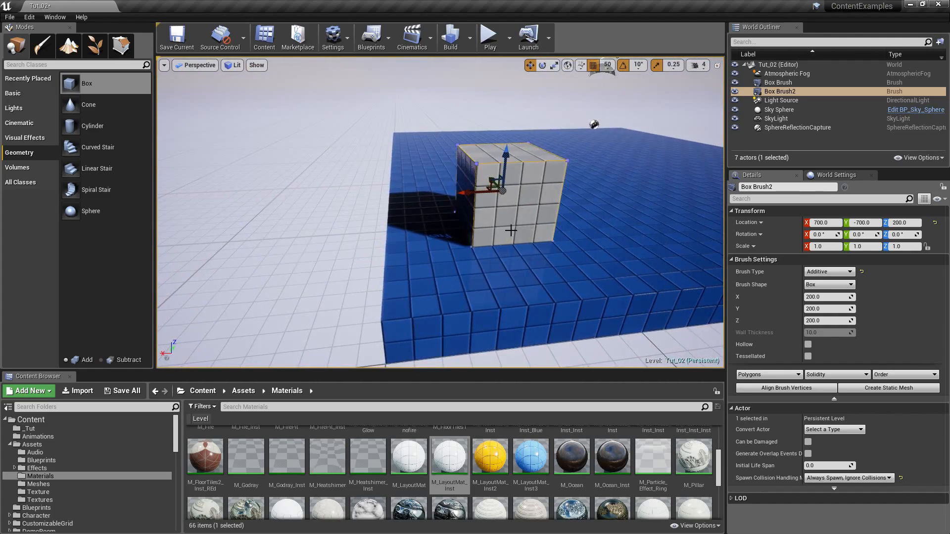
{"action": "right_click_drag", "start_coordinate": [512, 230], "coordinate": [483, 213]}
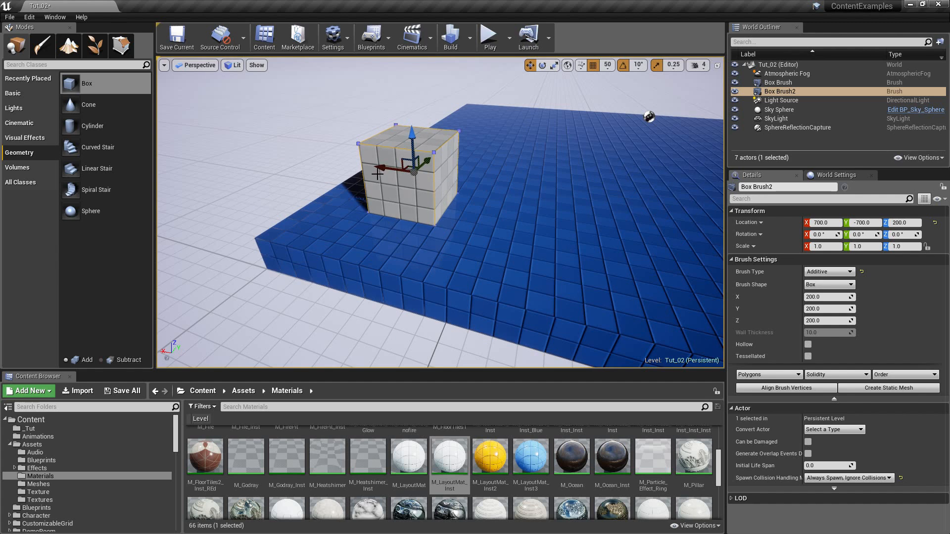
Move the new box brush across the floor to X 450, Y -600.
{"action": "mouse_move", "coordinate": [463, 187]}
{"action": "right_mouse_down"}
{"action": "mouse_move", "coordinate": [438, 198]}
{"action": "mouse_move", "coordinate": [475, 190]}
{"action": "mouse_move", "coordinate": [445, 173]}
{"action": "mouse_move", "coordinate": [473, 181]}
{"action": "right_mouse_up"}
{"action": "right_click_drag", "start_coordinate": [460, 214], "coordinate": [440, 215]}
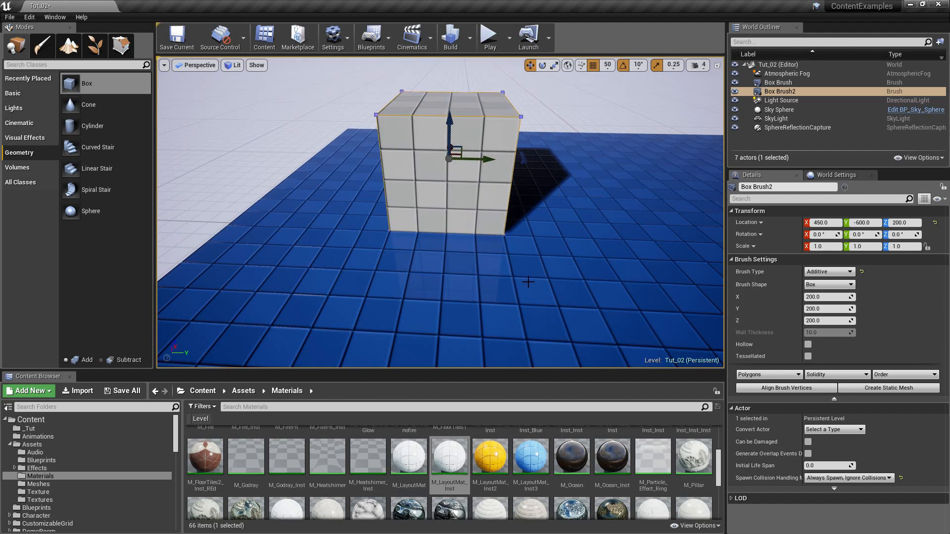
{"action": "right_click_drag", "start_coordinate": [504, 204], "coordinate": [524, 204]}
{"action": "right_click_drag", "start_coordinate": [527, 278], "coordinate": [490, 277]}
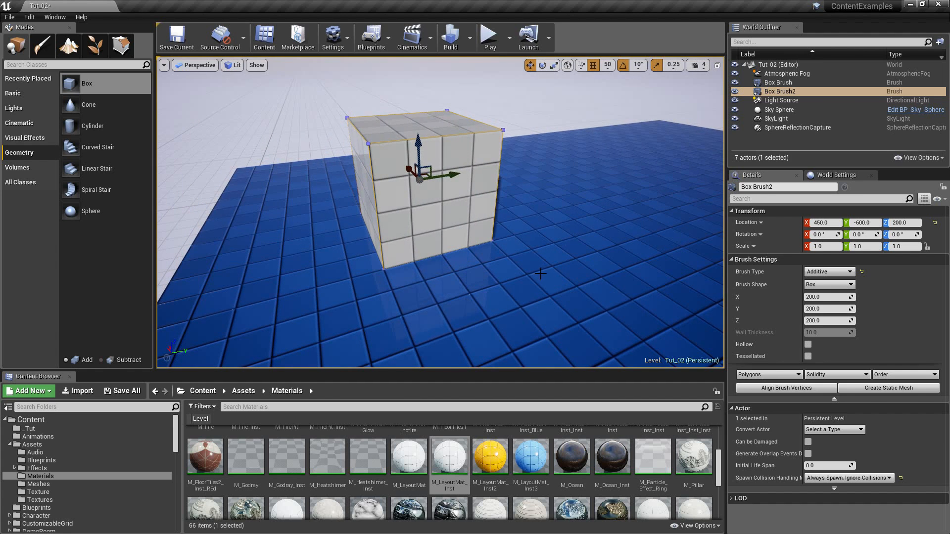
{"action": "right_click_drag", "start_coordinate": [514, 235], "coordinate": [466, 234]}
{"action": "key", "text": "s"}
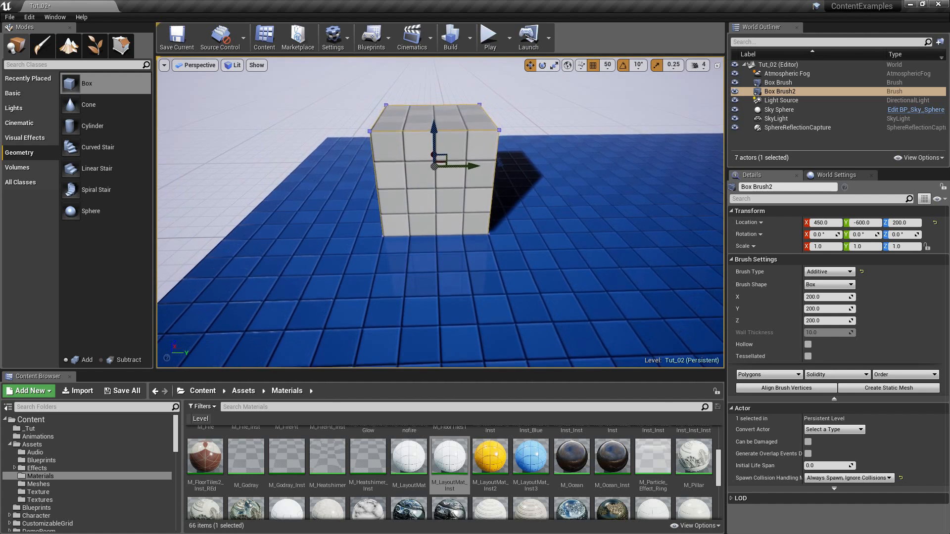
Switch to Geometry Editing mode and select the box brush's side face along Y.
{"action": "left_click", "coordinate": [122, 48]}
{"action": "key", "text": "a"}
{"action": "right_click_drag", "start_coordinate": [429, 183], "coordinate": [514, 183]}
{"action": "left_click", "coordinate": [430, 184]}
{"action": "right_click_drag", "start_coordinate": [429, 183], "coordinate": [608, 90]}
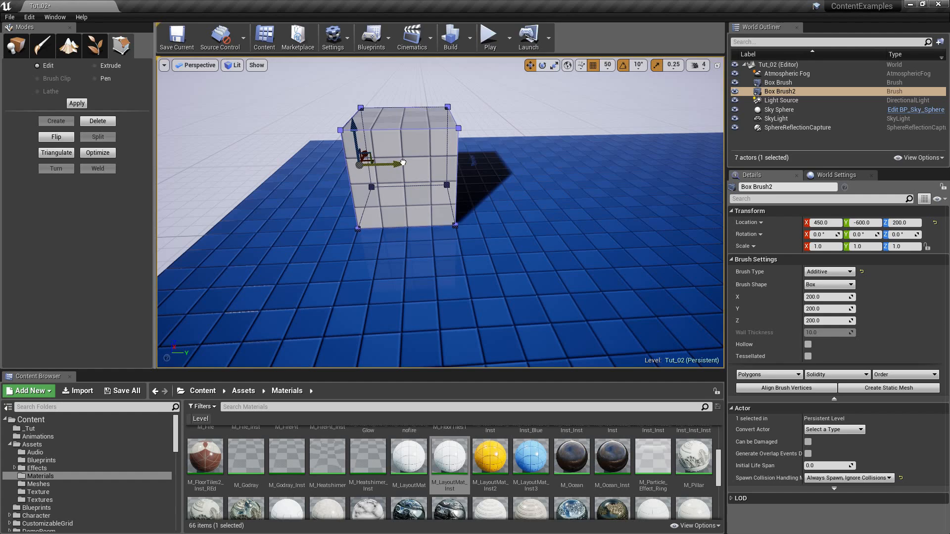
Narrow the box brush to about 100 along Y by moving its side face inward.
{"action": "right_click_drag", "start_coordinate": [421, 209], "coordinate": [453, 178]}
{"action": "key", "text": "a"}
{"action": "key", "text": "w"}
{"action": "key", "text": "s"}
{"action": "right_click_drag", "start_coordinate": [426, 218], "coordinate": [346, 216]}
{"action": "key", "text": "d"}
{"action": "key", "text": "s"}
{"action": "key", "text": "a"}
{"action": "key", "text": "d"}
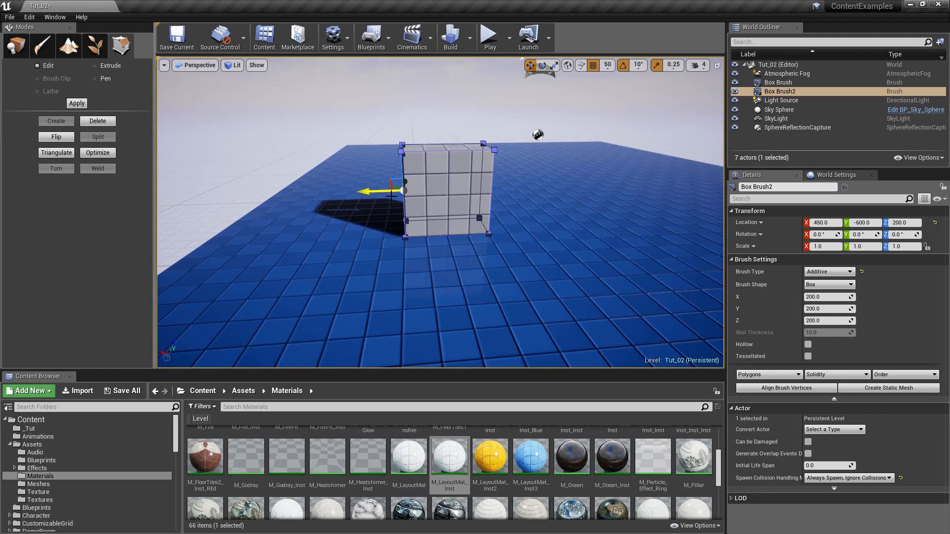
{"action": "right_click_drag", "start_coordinate": [518, 200], "coordinate": [581, 201]}
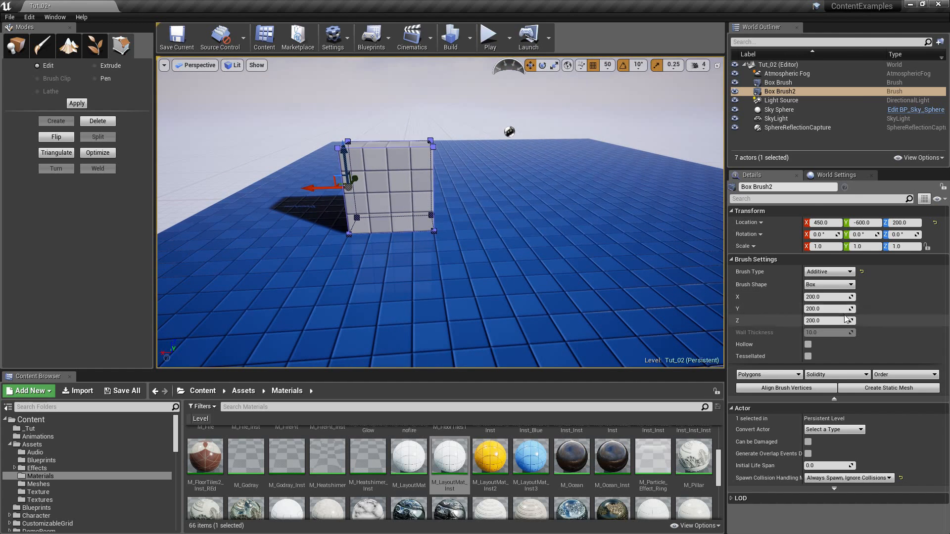
Return to Place mode and view the edited box brush from its end.
{"action": "left_click", "coordinate": [17, 45]}
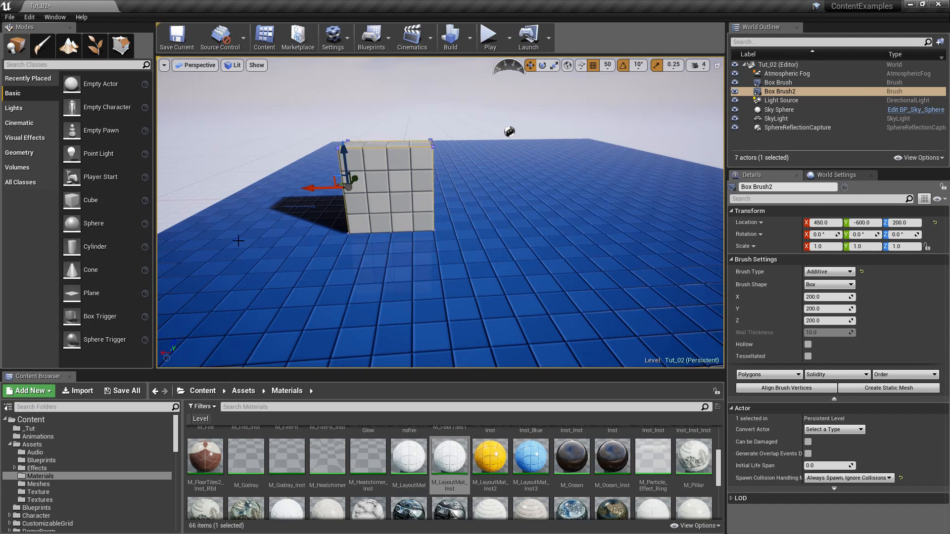
{"action": "right_click_drag", "start_coordinate": [440, 213], "coordinate": [594, 211]}
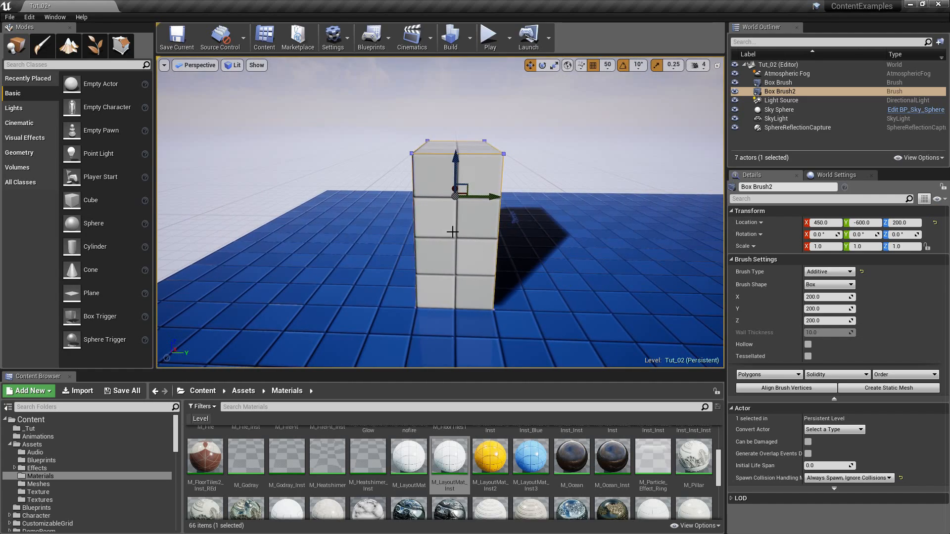
{"action": "mouse_move", "coordinate": [523, 207]}
{"action": "right_mouse_down"}
{"action": "mouse_move", "coordinate": [589, 208]}
{"action": "mouse_move", "coordinate": [515, 207]}
{"action": "mouse_move", "coordinate": [525, 210]}
{"action": "right_mouse_up"}
{"action": "key", "text": "s"}
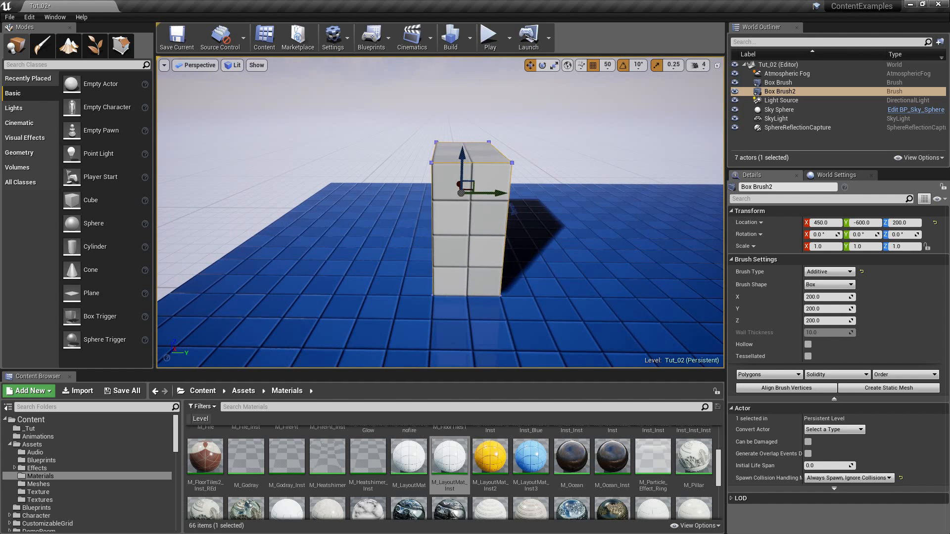
Set the edited box brush's X size to 600 and view the rebuilt shape.
{"action": "left_click", "coordinate": [833, 297]}
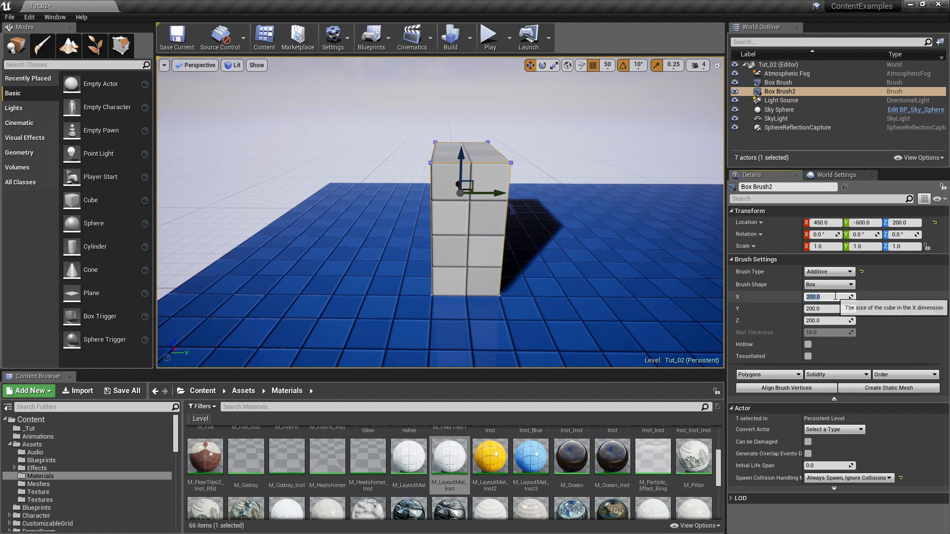
{"action": "type", "text": "600"}
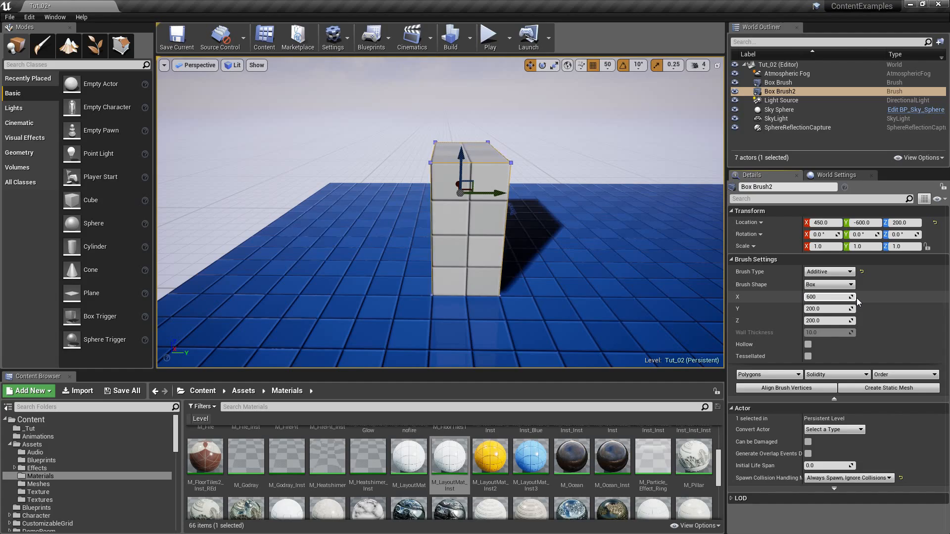
{"action": "key", "text": "Return"}
{"action": "mouse_move", "coordinate": [456, 270]}
{"action": "right_mouse_down"}
{"action": "mouse_move", "coordinate": [564, 275]}
{"action": "mouse_move", "coordinate": [460, 307]}
{"action": "mouse_move", "coordinate": [446, 267]}
{"action": "mouse_move", "coordinate": [416, 296]}
{"action": "mouse_move", "coordinate": [446, 287]}
{"action": "mouse_move", "coordinate": [461, 223]}
{"action": "mouse_move", "coordinate": [435, 262]}
{"action": "mouse_move", "coordinate": [429, 257]}
{"action": "right_mouse_up"}
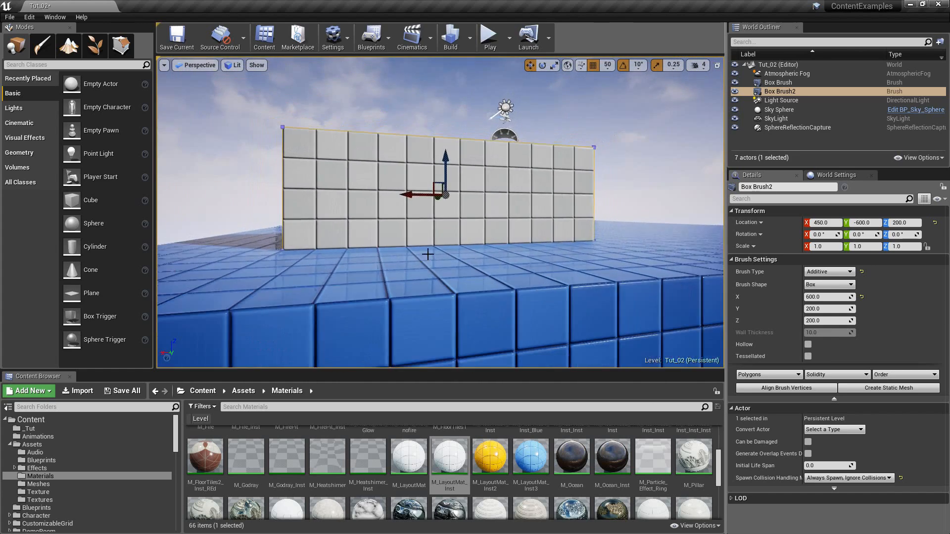
Try moving the box brush up and down in 50-unit grid steps, and undo the moves.
{"action": "left_click_drag", "start_coordinate": [440, 128], "coordinate": [440, 128]}
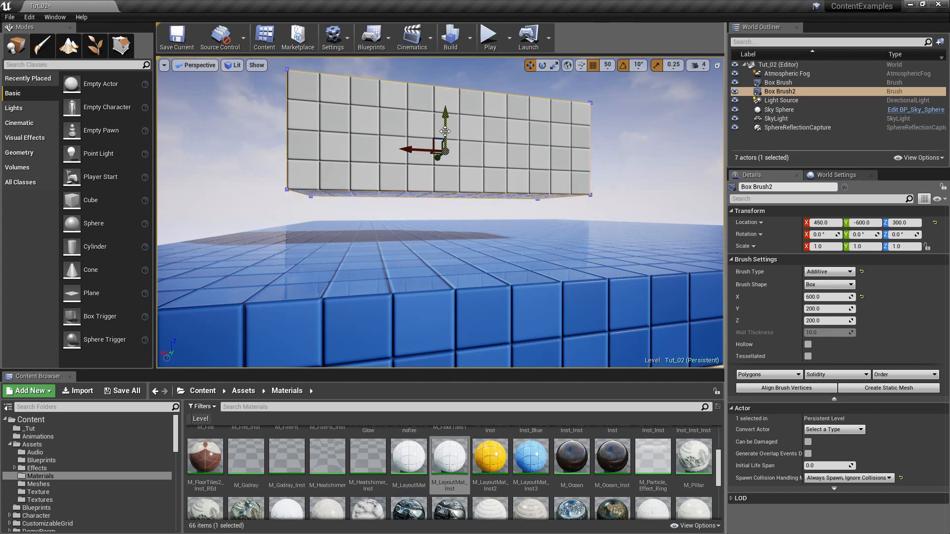
{"action": "left_click_drag", "start_coordinate": [445, 162], "coordinate": [447, 180]}
{"action": "key", "text": "ctrl+z"}
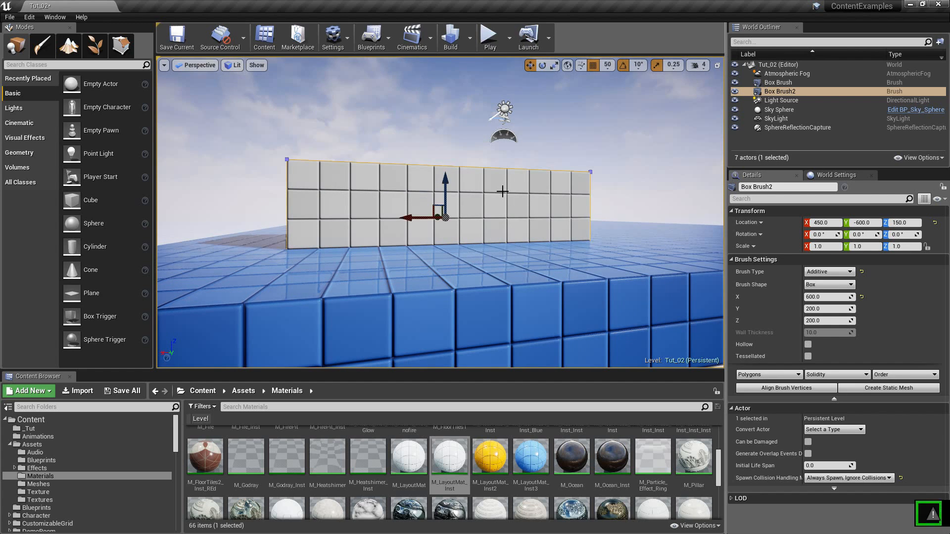
{"action": "key", "text": "ctrl+z"}
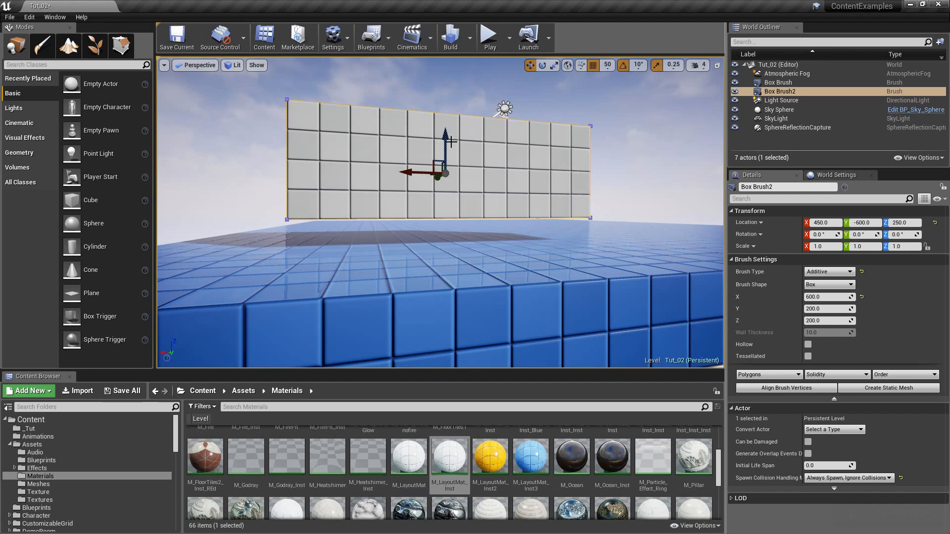
{"action": "key", "text": "ctrl+z"}
Undo the X size change on the box brush.
{"action": "mouse_move", "coordinate": [515, 185]}
{"action": "right_mouse_down"}
{"action": "mouse_move", "coordinate": [515, 193]}
{"action": "mouse_move", "coordinate": [404, 186]}
{"action": "right_mouse_up"}
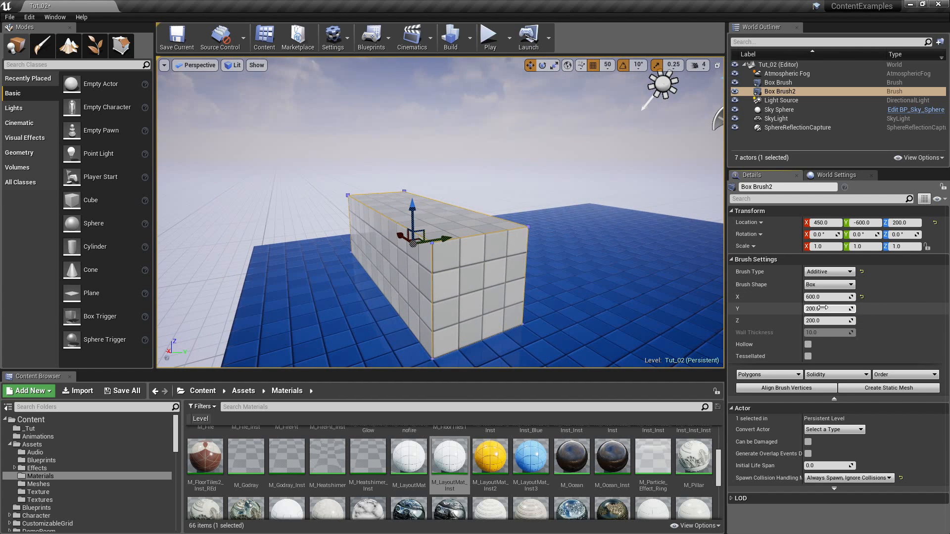
{"action": "left_click_drag", "start_coordinate": [828, 309], "coordinate": [841, 309]}
{"action": "mouse_move", "coordinate": [606, 288]}
{"action": "right_mouse_down"}
{"action": "mouse_move", "coordinate": [584, 282]}
{"action": "mouse_move", "coordinate": [607, 288]}
{"action": "mouse_move", "coordinate": [598, 280]}
{"action": "right_mouse_up"}
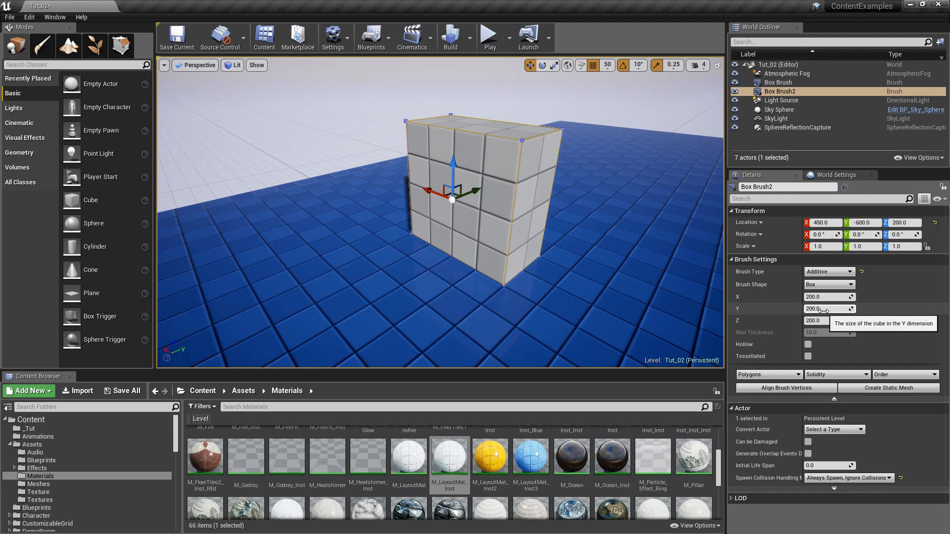
Try scrubbing the box brush's X size to larger and smaller values, and undo the changes.
{"action": "right_click_drag", "start_coordinate": [578, 280], "coordinate": [524, 278]}
{"action": "mouse_move", "coordinate": [820, 298]}
{"action": "left_mouse_down"}
{"action": "mouse_move", "coordinate": [847, 297]}
{"action": "mouse_move", "coordinate": [835, 298]}
{"action": "left_mouse_up"}
{"action": "scroll", "coordinate": [538, 271], "scroll_direction": "down", "scroll_amount": 5}
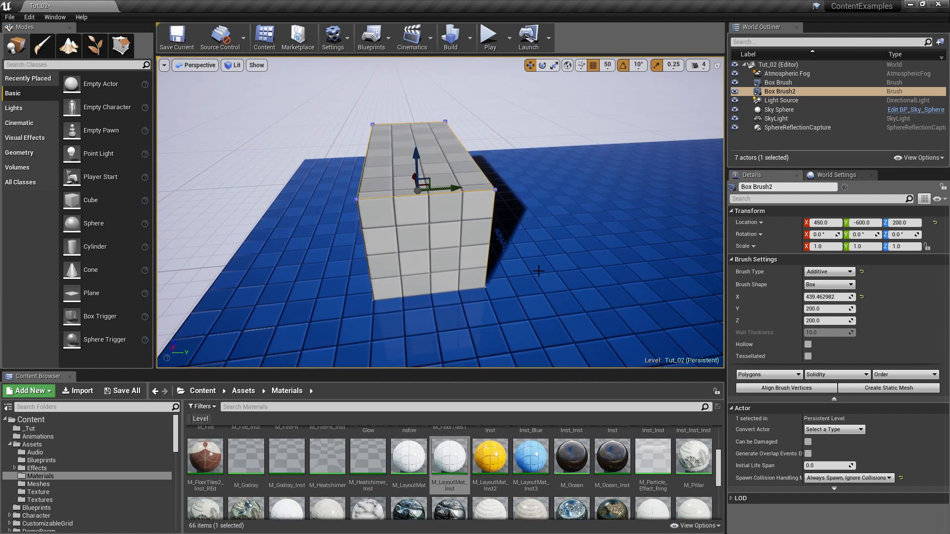
{"action": "key", "text": "ctrl+z"}
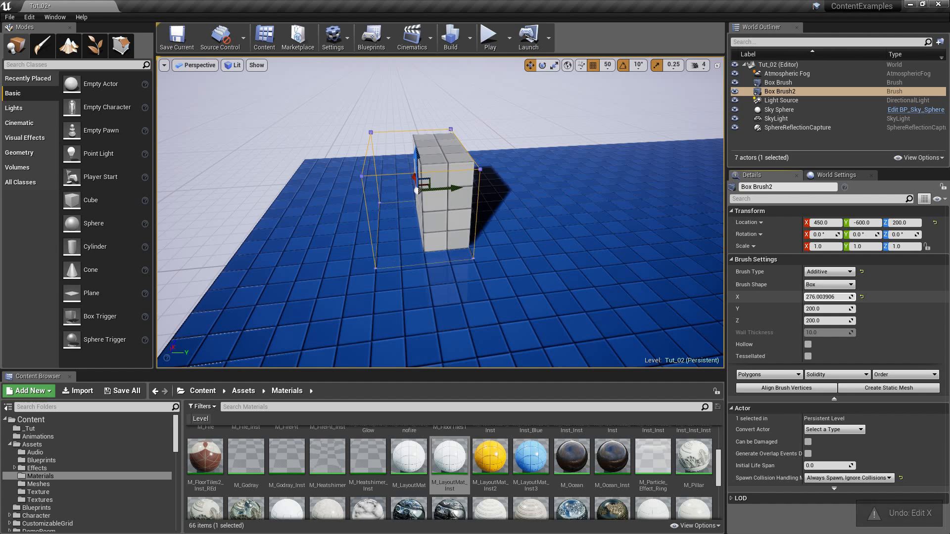
{"action": "left_click_drag", "start_coordinate": [821, 298], "coordinate": [812, 298]}
{"action": "key", "text": "ctrl+z"}
{"action": "key", "text": "ctrl+z"}
{"action": "mouse_move", "coordinate": [534, 257]}
{"action": "right_mouse_down"}
{"action": "mouse_move", "coordinate": [539, 282]}
{"action": "mouse_move", "coordinate": [618, 292]}
{"action": "mouse_move", "coordinate": [628, 267]}
{"action": "right_mouse_up"}
{"action": "right_click_drag", "start_coordinate": [527, 303], "coordinate": [494, 264]}
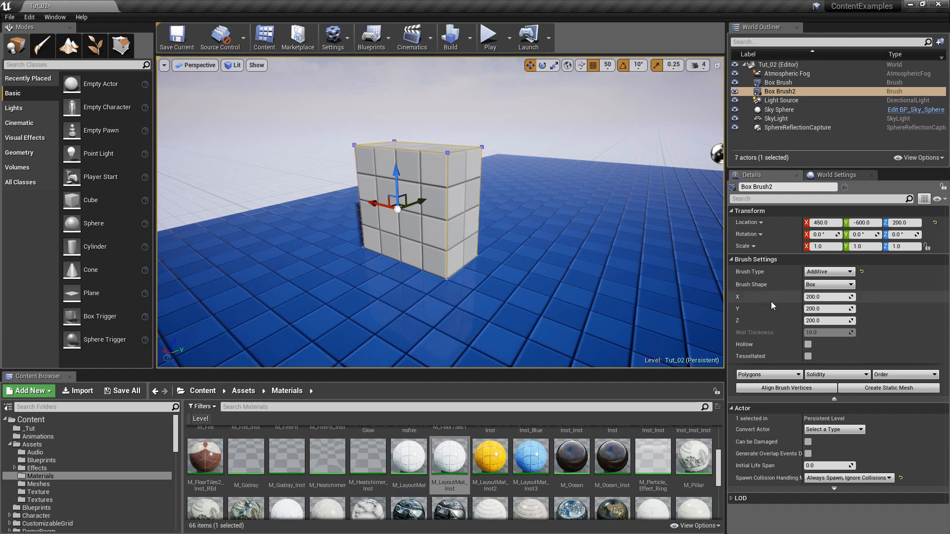
Switch to Geometry Editing mode and select the end face of the box brush.
{"action": "mouse_move", "coordinate": [569, 293]}
{"action": "right_mouse_down"}
{"action": "mouse_move", "coordinate": [537, 255]}
{"action": "mouse_move", "coordinate": [562, 285]}
{"action": "mouse_move", "coordinate": [569, 280]}
{"action": "right_mouse_up"}
{"action": "key", "text": "w"}
{"action": "key", "text": "s"}
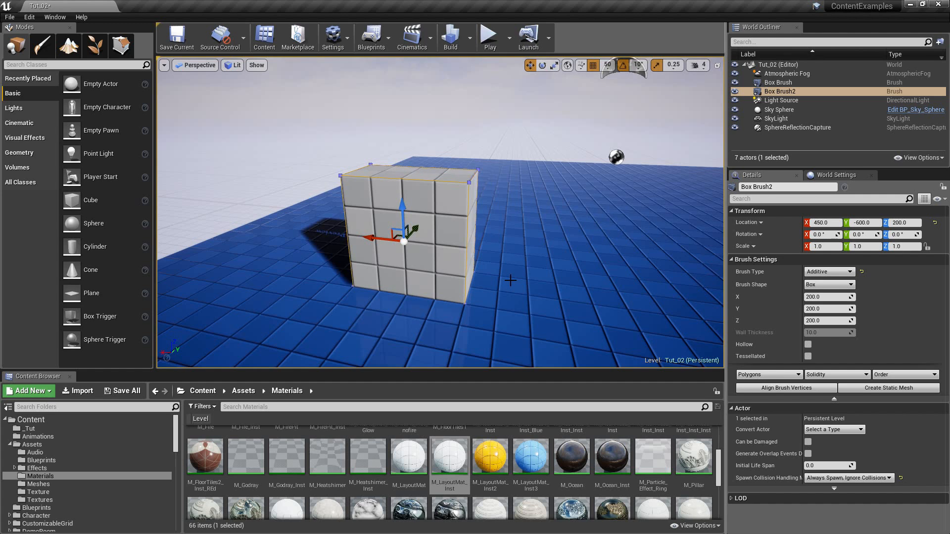
{"action": "right_click_drag", "start_coordinate": [519, 304], "coordinate": [497, 301]}
{"action": "key", "text": "d"}
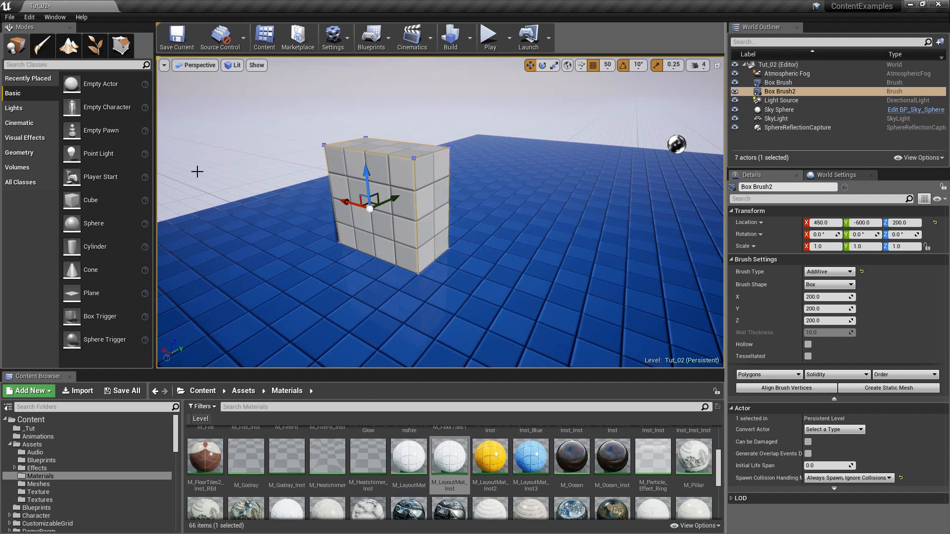
{"action": "left_click", "coordinate": [121, 46]}
{"action": "right_click_drag", "start_coordinate": [386, 198], "coordinate": [427, 176]}
{"action": "key", "text": "d"}
{"action": "left_click", "coordinate": [396, 193]}
Set the position grid snap to 100 and stretch the selected end face of the brush outward along X.
{"action": "key", "text": "a"}
{"action": "key", "text": "w"}
{"action": "key", "text": "s"}
{"action": "left_click", "coordinate": [608, 64]}
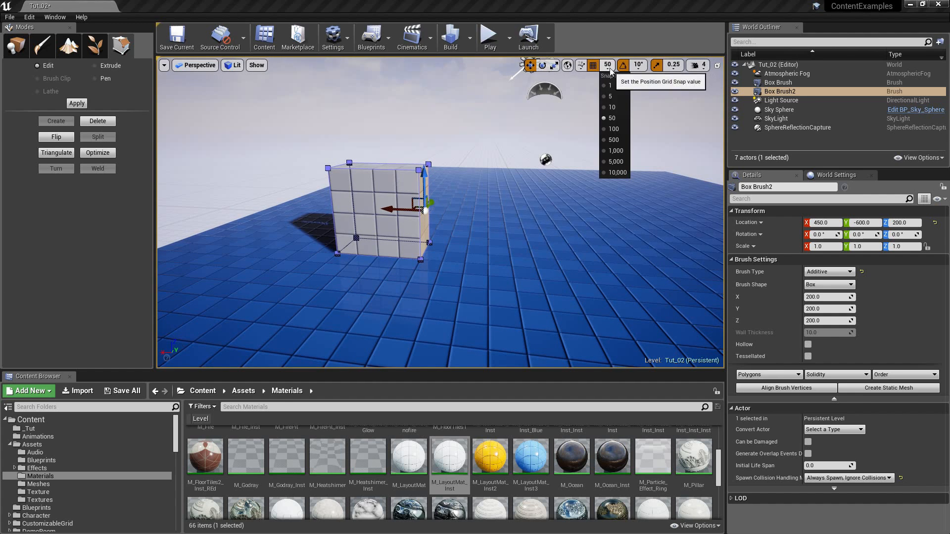
{"action": "left_click", "coordinate": [615, 133]}
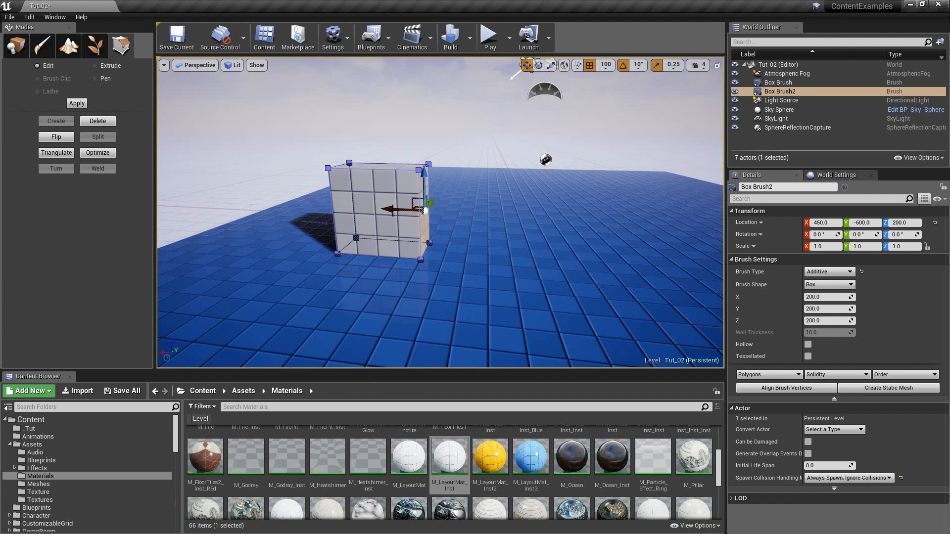
{"action": "left_click_drag", "start_coordinate": [416, 212], "coordinate": [416, 212]}
{"action": "key", "text": "a"}
{"action": "right_click_drag", "start_coordinate": [416, 212], "coordinate": [394, 231]}
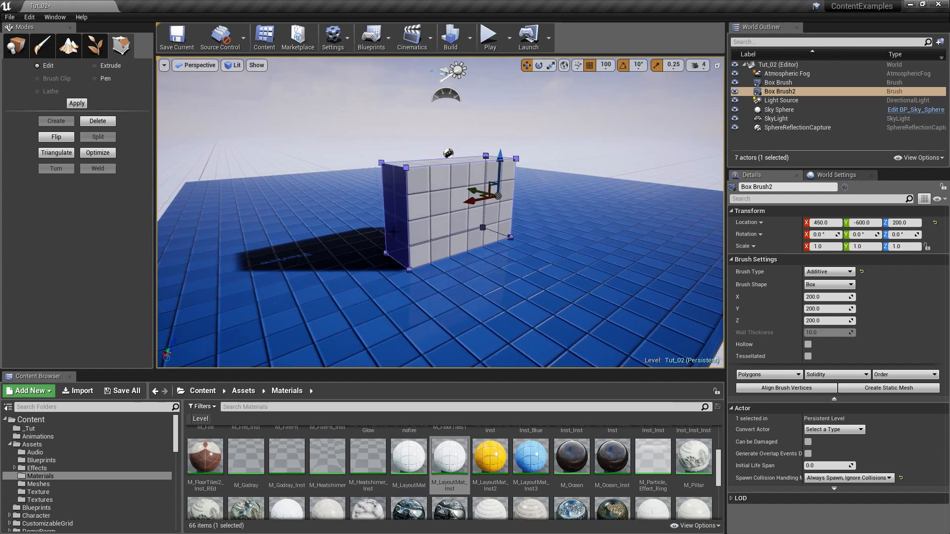
Stretch the opposite end face of the box brush outward along X in 100-unit grid steps.
{"action": "left_click_drag", "start_coordinate": [342, 230], "coordinate": [293, 240]}
{"action": "right_click_drag", "start_coordinate": [293, 240], "coordinate": [270, 232]}
{"action": "key", "text": "d"}
{"action": "key", "text": "s"}
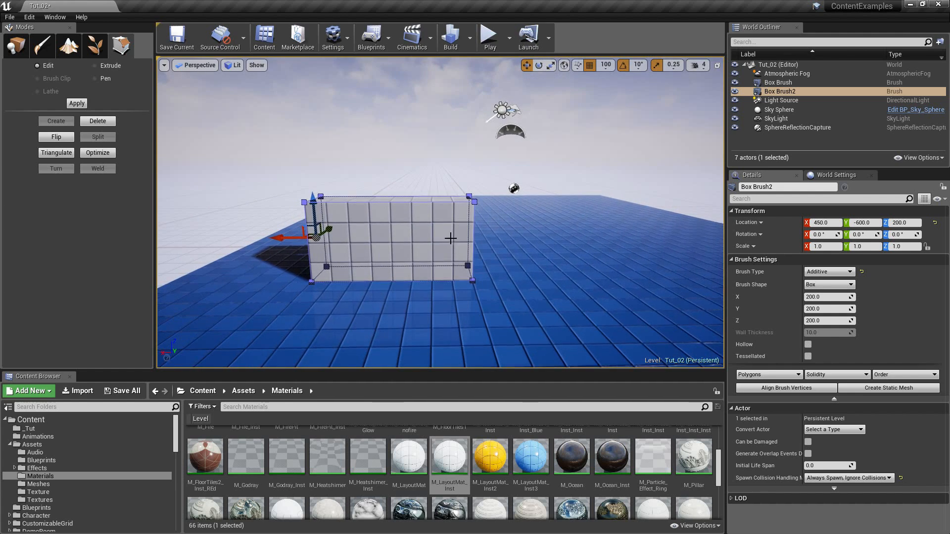
Raise the top face of the box brush in 100-unit grid steps to form a tall wall.
{"action": "right_click_drag", "start_coordinate": [431, 213], "coordinate": [421, 193]}
{"action": "key", "text": "s"}
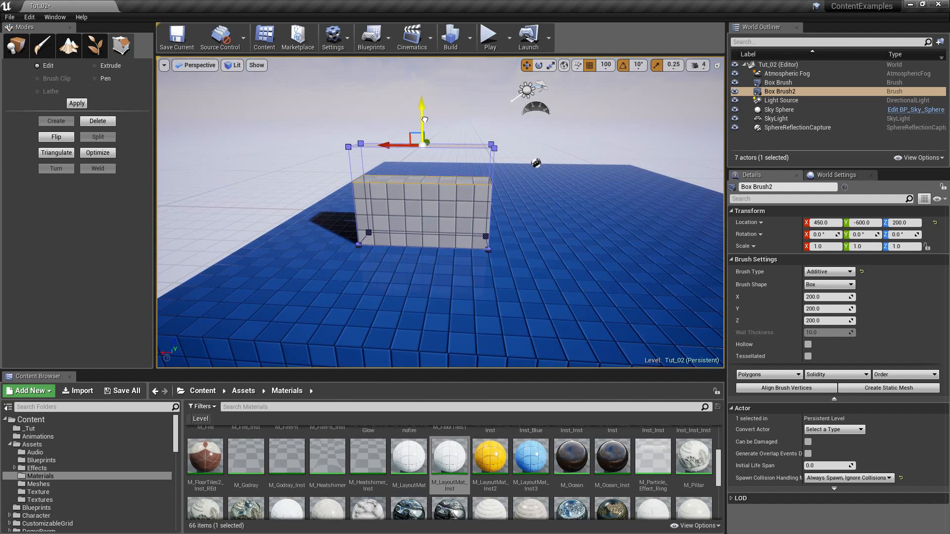
{"action": "left_click_drag", "start_coordinate": [423, 81], "coordinate": [423, 81]}
{"action": "right_click_drag", "start_coordinate": [423, 81], "coordinate": [441, 59]}
{"action": "key", "text": "w"}
{"action": "key", "text": "a"}
{"action": "right_click_drag", "start_coordinate": [442, 158], "coordinate": [420, 186]}
{"action": "key", "text": "d"}
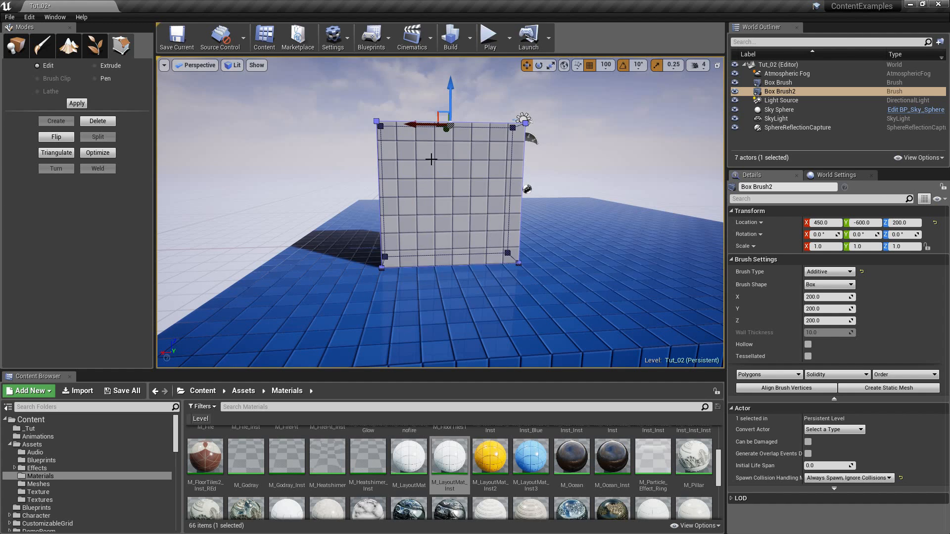
{"action": "mouse_move", "coordinate": [408, 248]}
{"action": "right_mouse_down"}
{"action": "mouse_move", "coordinate": [420, 222]}
{"action": "mouse_move", "coordinate": [407, 231]}
{"action": "mouse_move", "coordinate": [435, 255]}
{"action": "mouse_move", "coordinate": [448, 252]}
{"action": "mouse_move", "coordinate": [392, 245]}
{"action": "right_mouse_up"}
{"action": "key", "text": "s"}
{"action": "key", "text": "a"}
{"action": "key", "text": "d"}
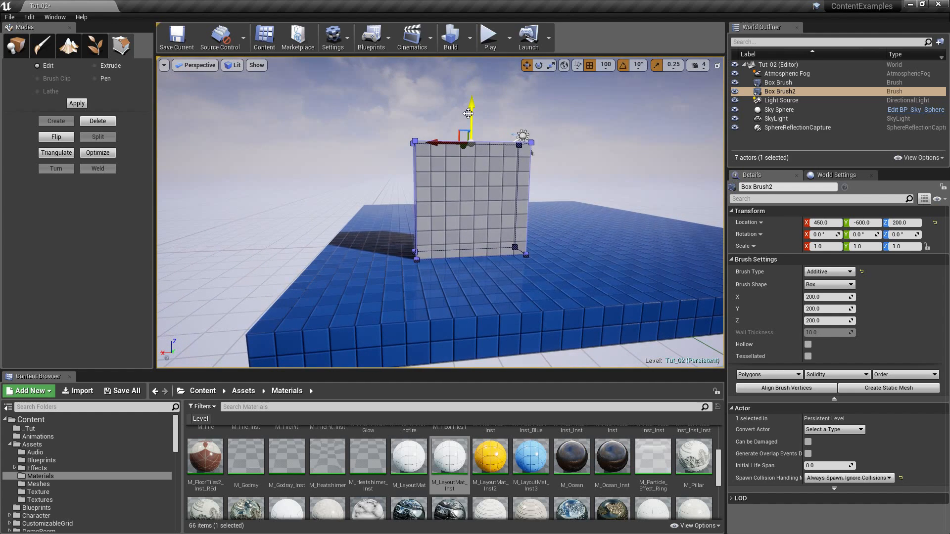
{"action": "left_click_drag", "start_coordinate": [472, 94], "coordinate": [472, 94]}
Widen the wall further by moving its end faces outward along X with the 100-unit grid snap.
{"action": "right_click_drag", "start_coordinate": [490, 170], "coordinate": [484, 190]}
{"action": "key", "text": "d"}
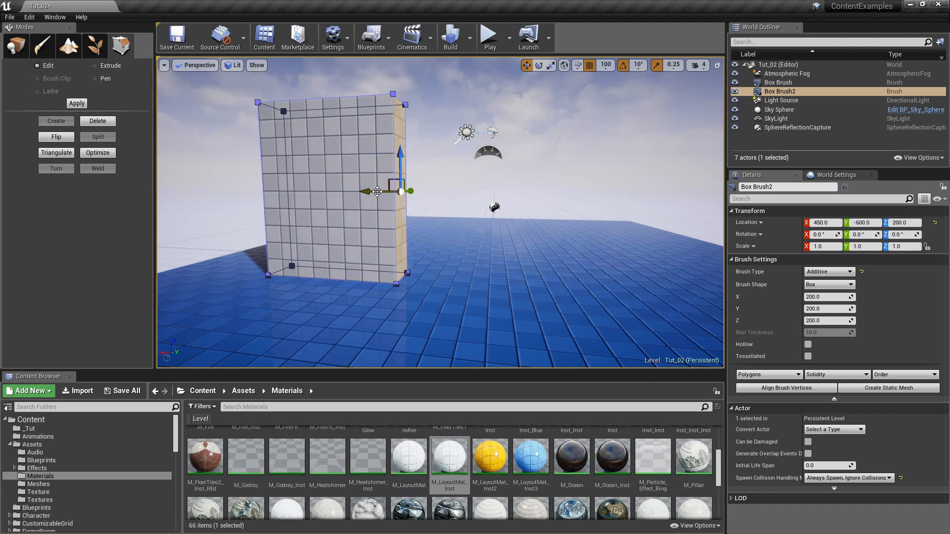
{"action": "mouse_move", "coordinate": [370, 212]}
{"action": "right_mouse_down"}
{"action": "mouse_move", "coordinate": [297, 212]}
{"action": "mouse_move", "coordinate": [371, 212]}
{"action": "right_mouse_up"}
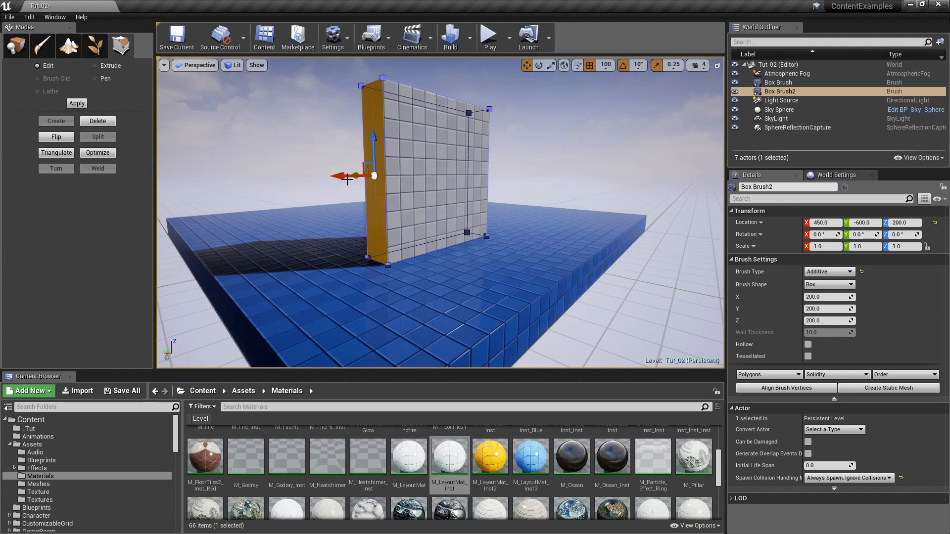
{"action": "left_click_drag", "start_coordinate": [321, 177], "coordinate": [321, 177]}
{"action": "right_click_drag", "start_coordinate": [320, 177], "coordinate": [486, 200]}
{"action": "right_click_drag", "start_coordinate": [396, 252], "coordinate": [413, 246]}
Set the position grid snap to 50.
{"action": "left_click", "coordinate": [606, 64]}
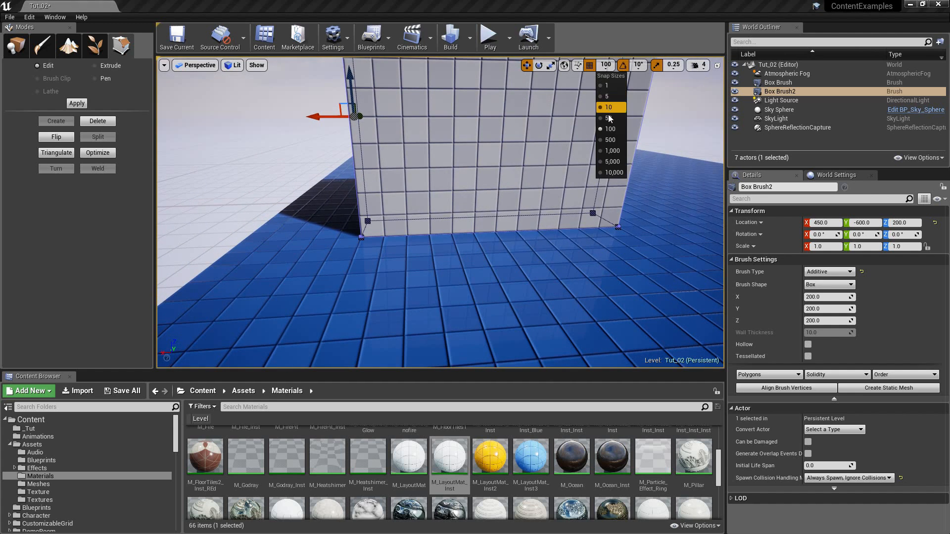
{"action": "left_click", "coordinate": [609, 118]}
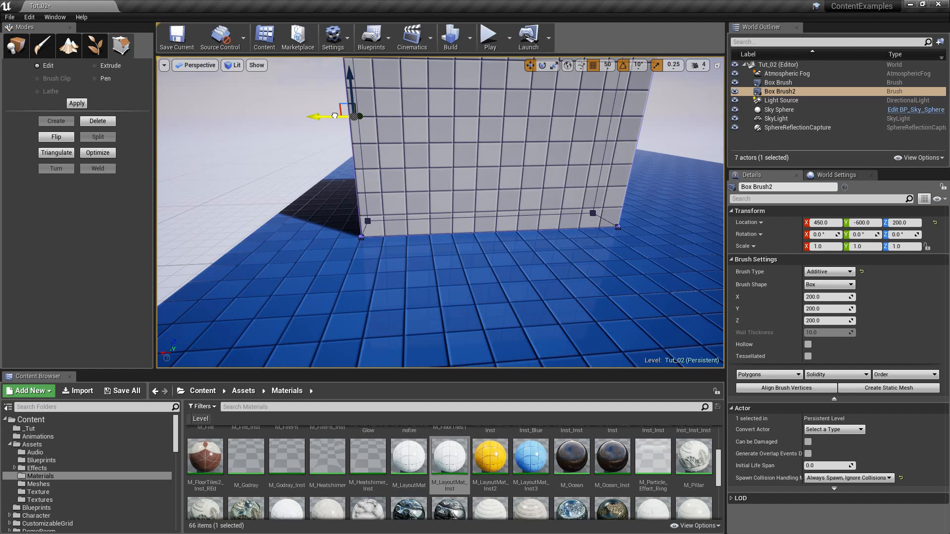
{"action": "mouse_move", "coordinate": [451, 219]}
{"action": "right_mouse_down"}
{"action": "mouse_move", "coordinate": [429, 227]}
{"action": "mouse_move", "coordinate": [451, 219]}
{"action": "right_mouse_up"}
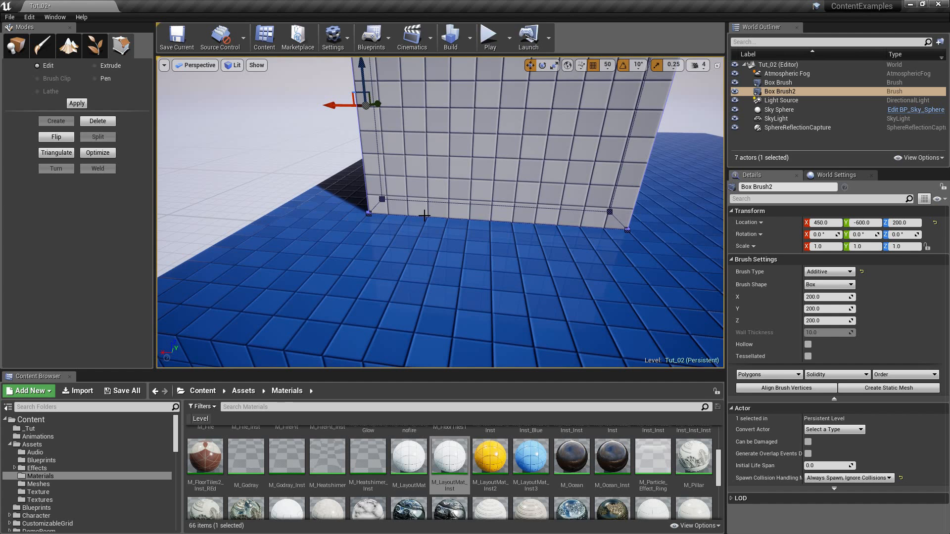
{"action": "right_click_drag", "start_coordinate": [434, 224], "coordinate": [417, 219]}
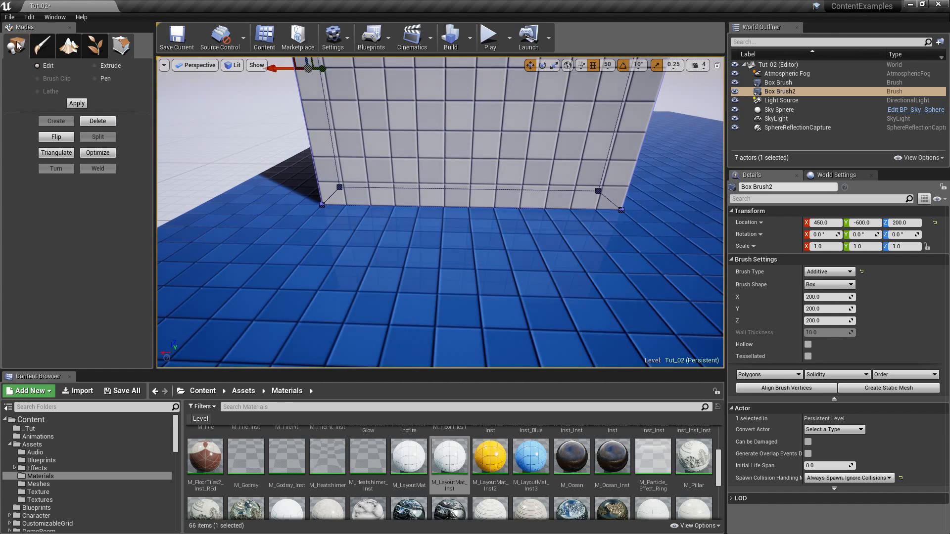
Return to Place mode and add a Box geometry brush with the M_LayoutMat_Inst2 material in front of the wall.
{"action": "left_click", "coordinate": [17, 46]}
{"action": "right_click_drag", "start_coordinate": [466, 240], "coordinate": [486, 244]}
{"action": "left_click", "coordinate": [31, 153]}
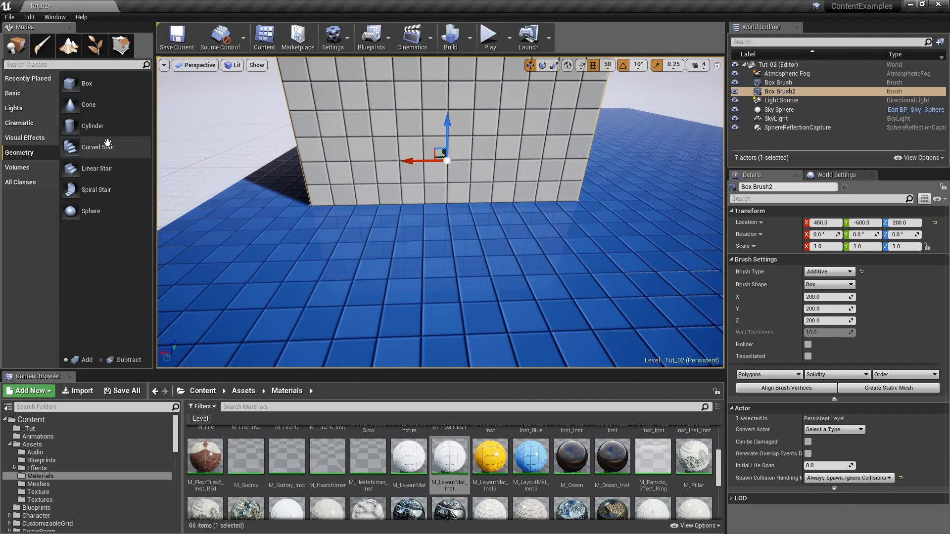
{"action": "left_click_drag", "start_coordinate": [103, 87], "coordinate": [432, 207]}
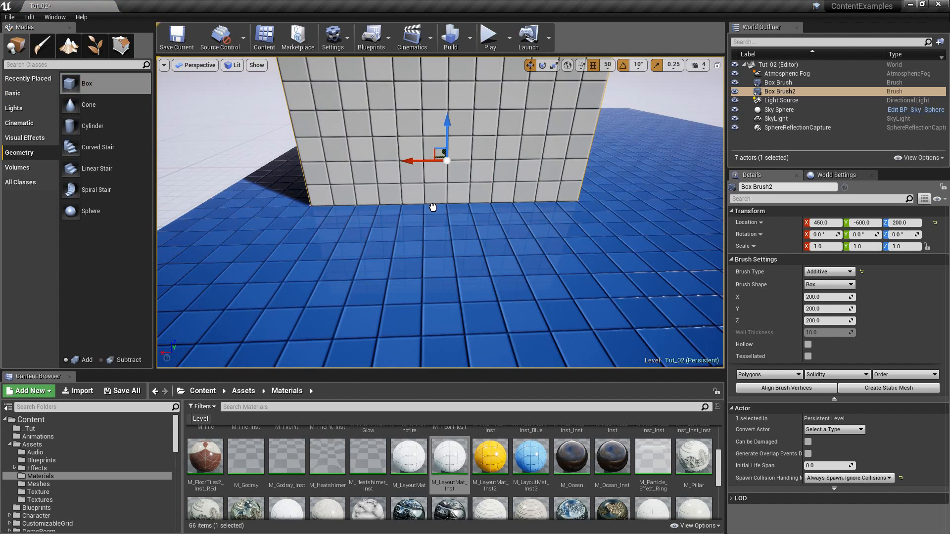
{"action": "left_click", "coordinate": [490, 457]}
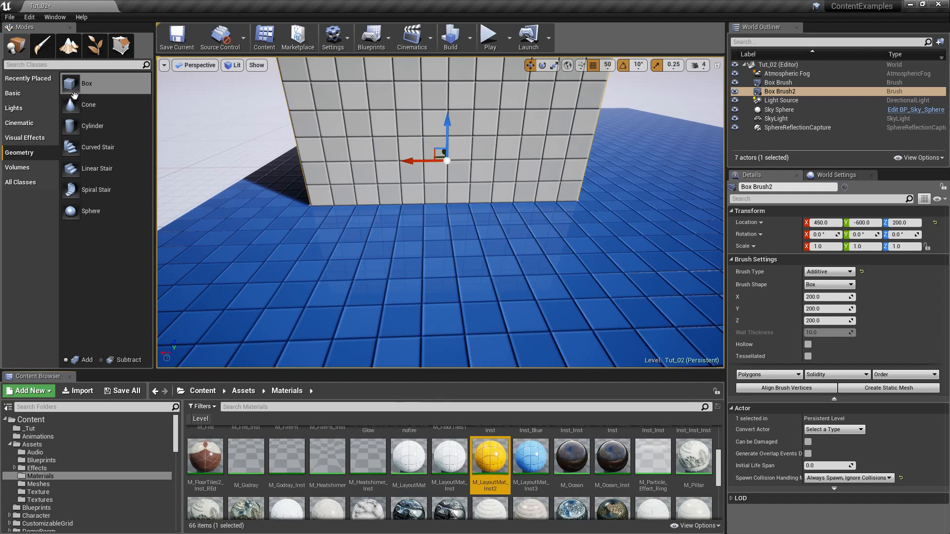
{"action": "mouse_move", "coordinate": [73, 86]}
{"action": "left_mouse_down"}
{"action": "mouse_move", "coordinate": [458, 257]}
{"action": "mouse_move", "coordinate": [449, 224]}
{"action": "left_mouse_up"}
{"action": "mouse_move", "coordinate": [482, 235]}
{"action": "right_mouse_down"}
{"action": "mouse_move", "coordinate": [500, 236]}
{"action": "mouse_move", "coordinate": [475, 238]}
{"action": "right_mouse_up"}
{"action": "key", "text": "w"}
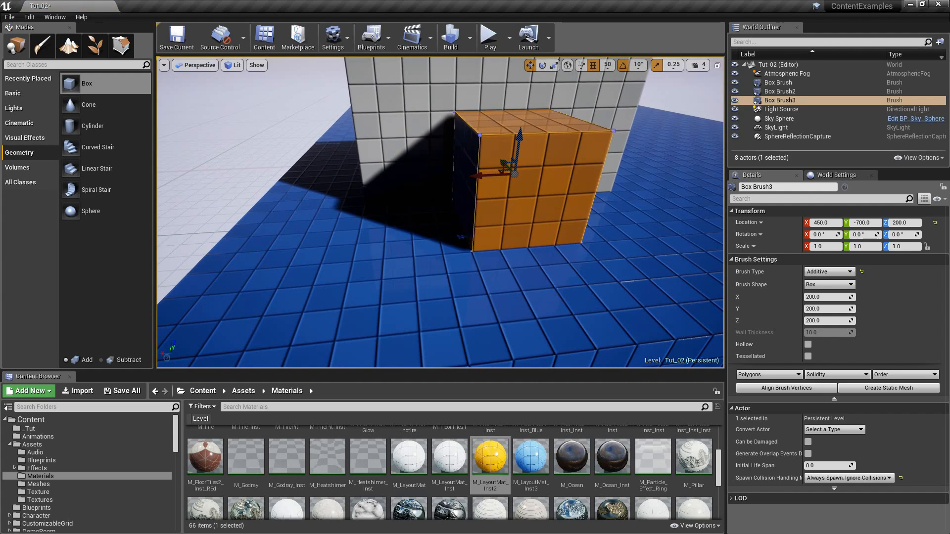
{"action": "key", "text": "d"}
{"action": "mouse_move", "coordinate": [564, 260]}
{"action": "right_mouse_down"}
{"action": "mouse_move", "coordinate": [612, 256]}
{"action": "mouse_move", "coordinate": [579, 249]}
{"action": "right_mouse_up"}
{"action": "key", "text": "w"}
{"action": "key", "text": "a"}
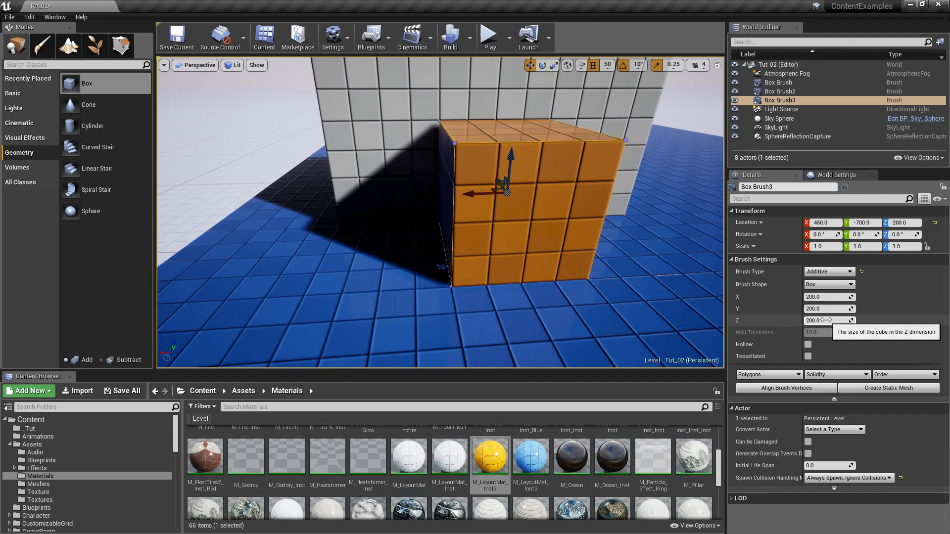
Try scrubbing the X size of the orange box brush, and undo the change.
{"action": "key", "text": "ctrl+z"}
{"action": "left_click_drag", "start_coordinate": [821, 299], "coordinate": [861, 299]}
{"action": "key", "text": "ctrl+z"}
{"action": "right_click_drag", "start_coordinate": [549, 237], "coordinate": [546, 236]}
{"action": "key", "text": "s"}
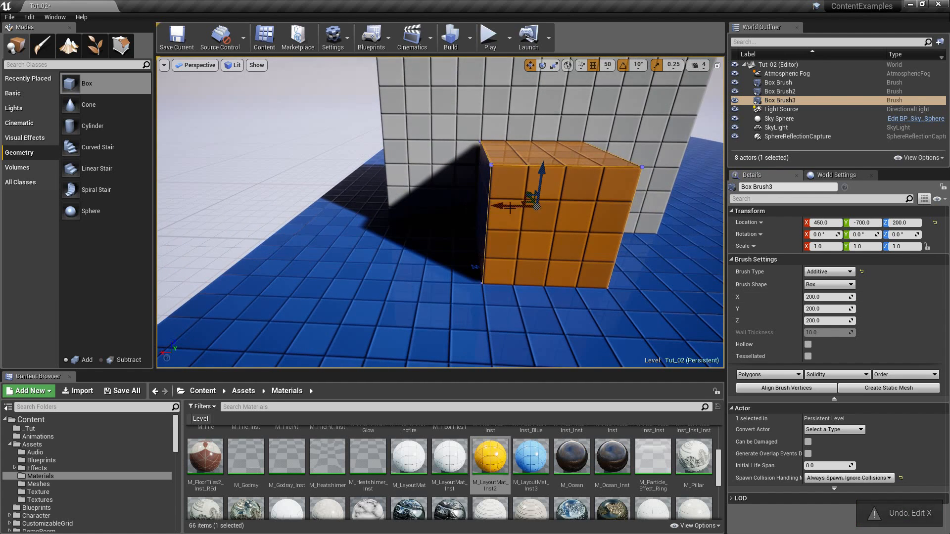
{"action": "right_click_drag", "start_coordinate": [460, 238], "coordinate": [481, 238]}
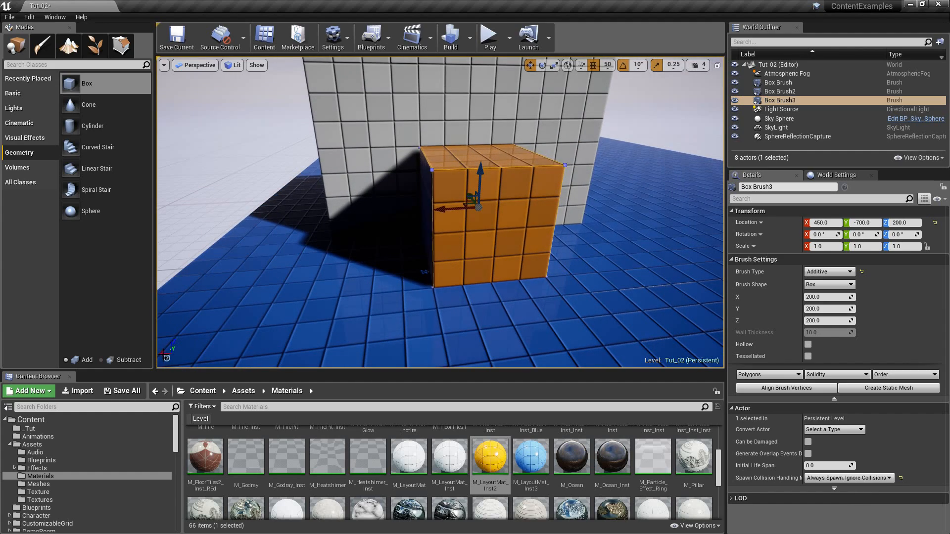
Set the orange box brush's X size to 300.
{"action": "mouse_move", "coordinate": [166, 357]}
{"action": "right_mouse_down"}
{"action": "mouse_move", "coordinate": [137, 386]}
{"action": "mouse_move", "coordinate": [103, 392]}
{"action": "mouse_move", "coordinate": [134, 384]}
{"action": "mouse_move", "coordinate": [126, 375]}
{"action": "mouse_move", "coordinate": [162, 345]}
{"action": "right_mouse_up"}
{"action": "key", "text": "w"}
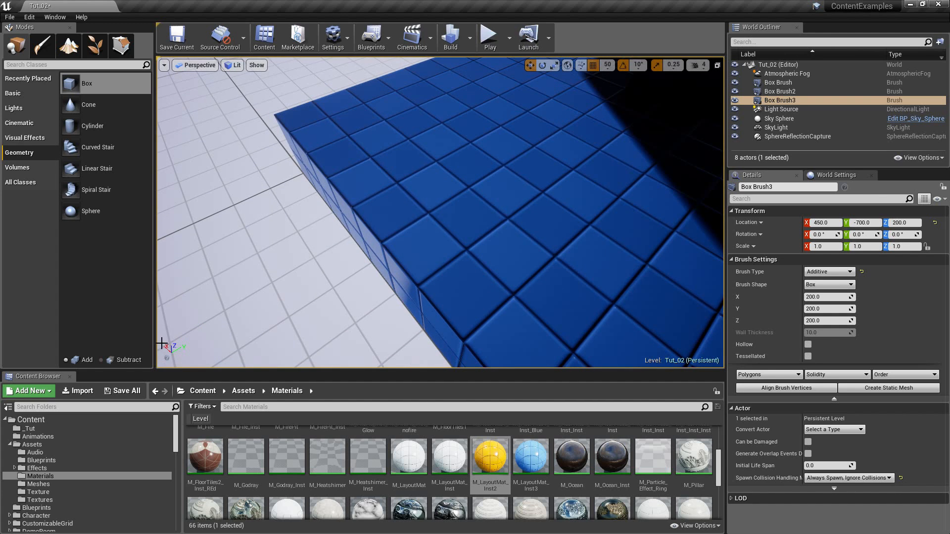
{"action": "key", "text": "f"}
{"action": "right_click_drag", "start_coordinate": [485, 214], "coordinate": [476, 207]}
{"action": "key", "text": "d"}
{"action": "key", "text": "w"}
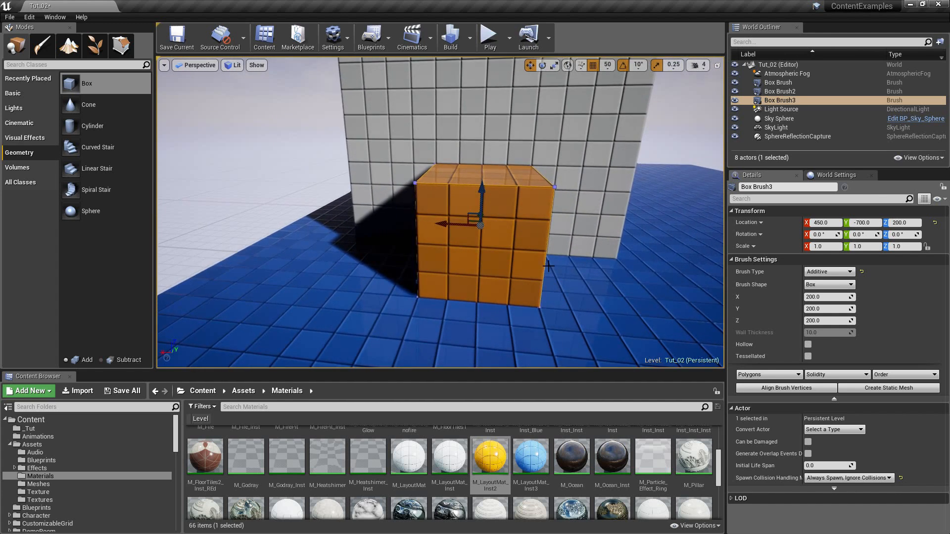
{"action": "left_click", "coordinate": [827, 297]}
{"action": "type", "text": "300"}
{"action": "key", "text": "Return"}
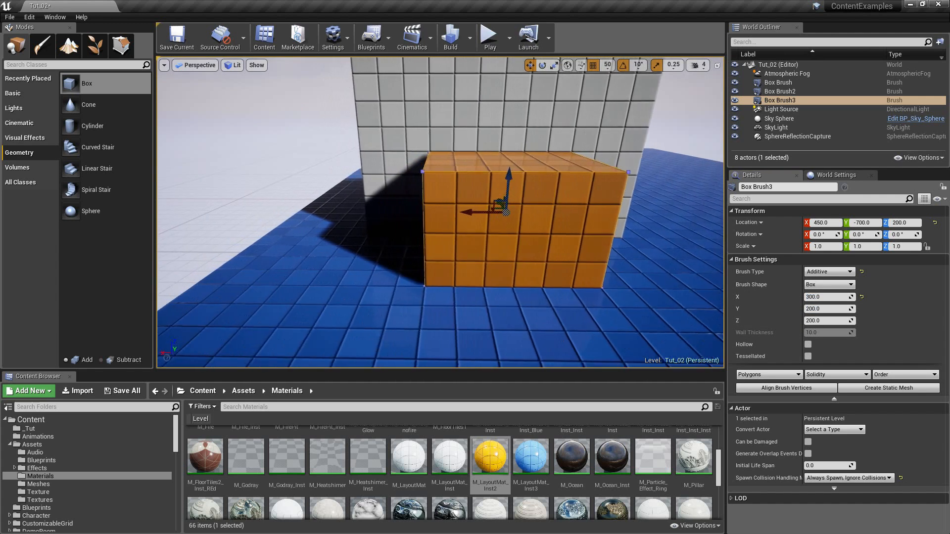
Examine the proportions of the orange box brush against the wall from the front and side.
{"action": "right_click_drag", "start_coordinate": [507, 257], "coordinate": [508, 256]}
{"action": "key", "text": "s"}
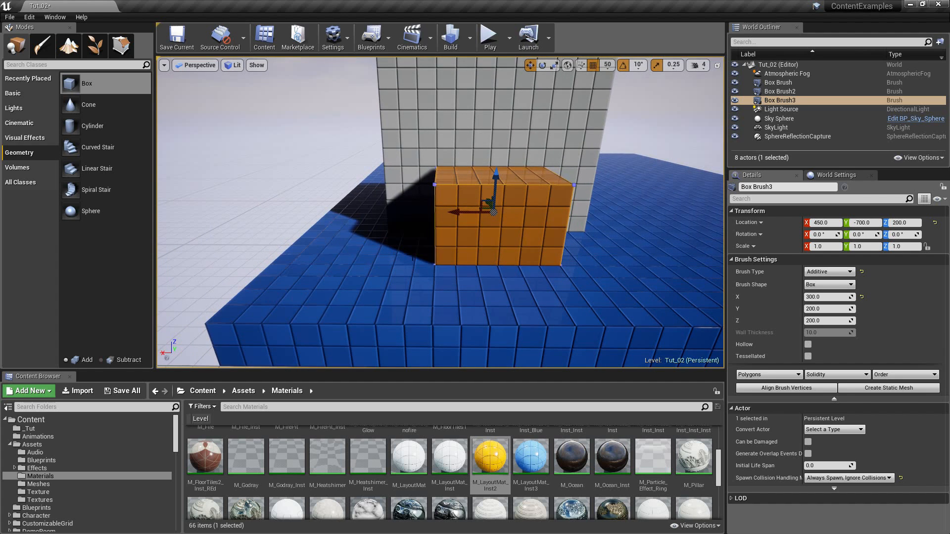
{"action": "key", "text": "a"}
{"action": "right_click_drag", "start_coordinate": [398, 259], "coordinate": [448, 263]}
{"action": "key", "text": "w"}
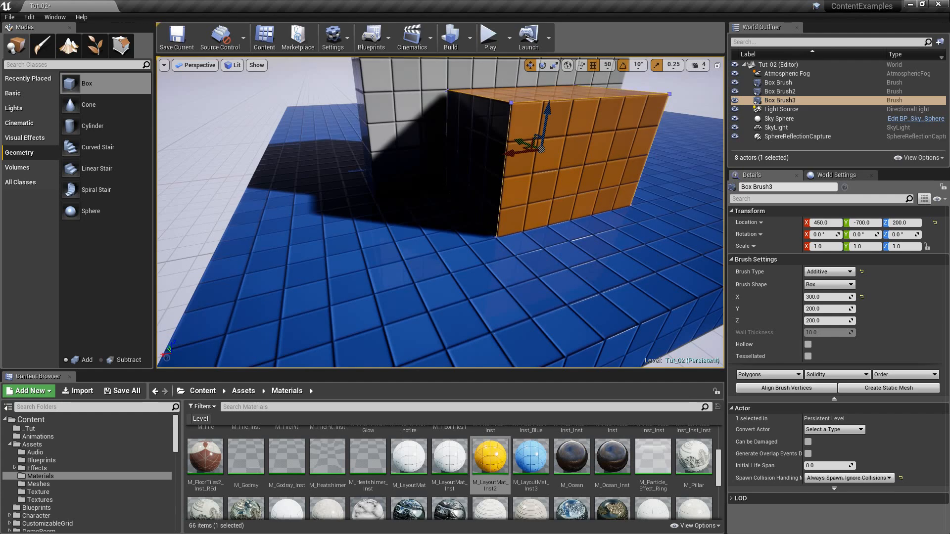
{"action": "key", "text": "d"}
{"action": "right_click_drag", "start_coordinate": [525, 215], "coordinate": [483, 214]}
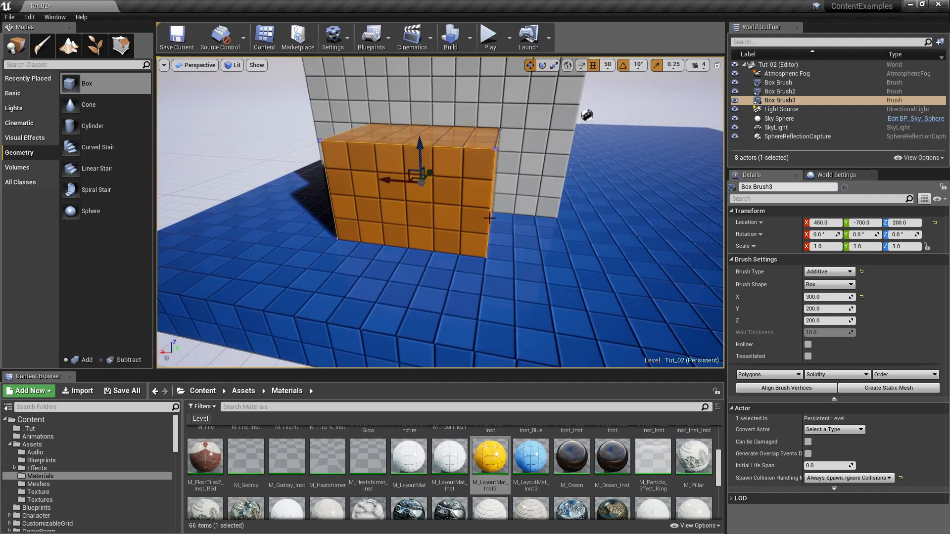
{"action": "key", "text": "s"}
View the orange box brush from its end and set its Y size to 100.
{"action": "right_click_drag", "start_coordinate": [557, 255], "coordinate": [716, 254]}
{"action": "key", "text": "a"}
{"action": "key", "text": "w"}
{"action": "key", "text": "a"}
{"action": "key", "text": "s"}
{"action": "key", "text": "a"}
{"action": "right_click_drag", "start_coordinate": [468, 174], "coordinate": [478, 194]}
{"action": "key", "text": "w"}
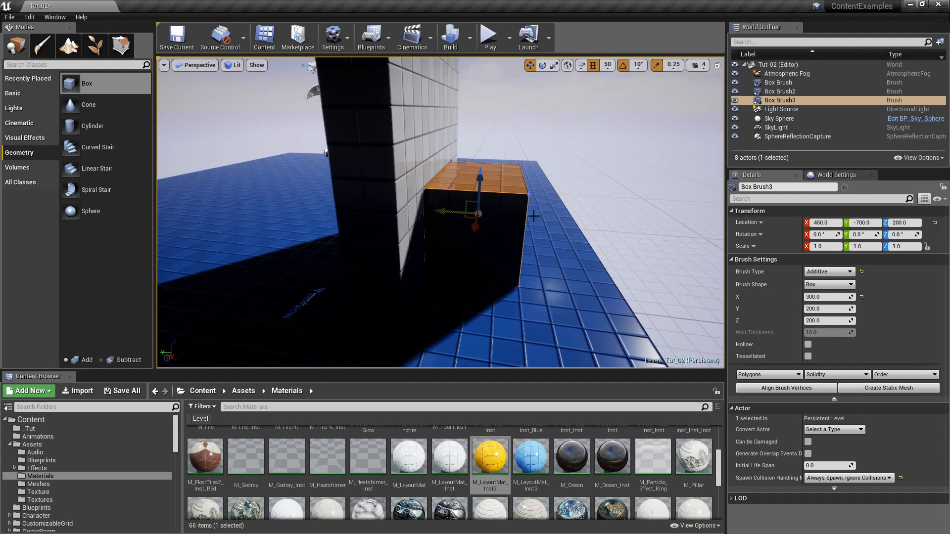
{"action": "left_click", "coordinate": [841, 309]}
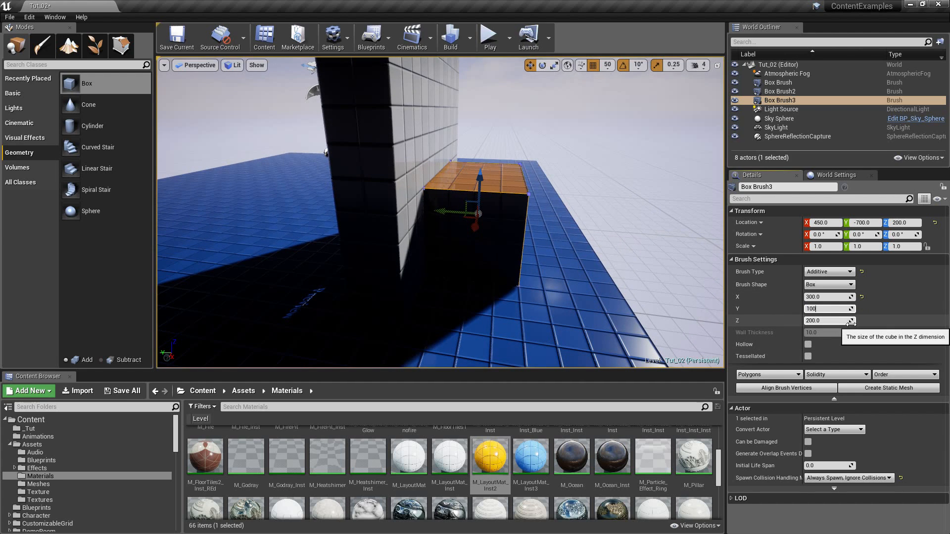
{"action": "type", "text": "100"}
{"action": "key", "text": "Return"}
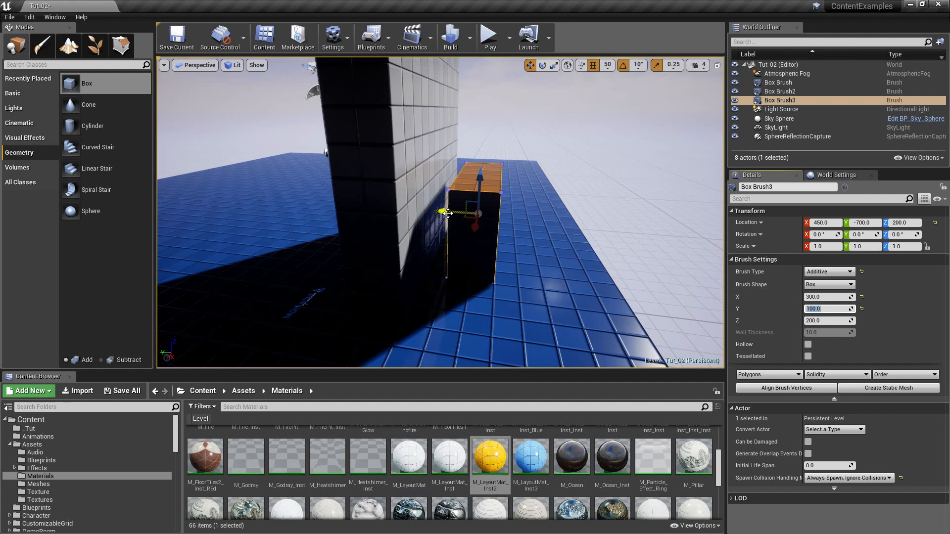
{"action": "right_click_drag", "start_coordinate": [447, 219], "coordinate": [426, 219]}
{"action": "key", "text": "d"}
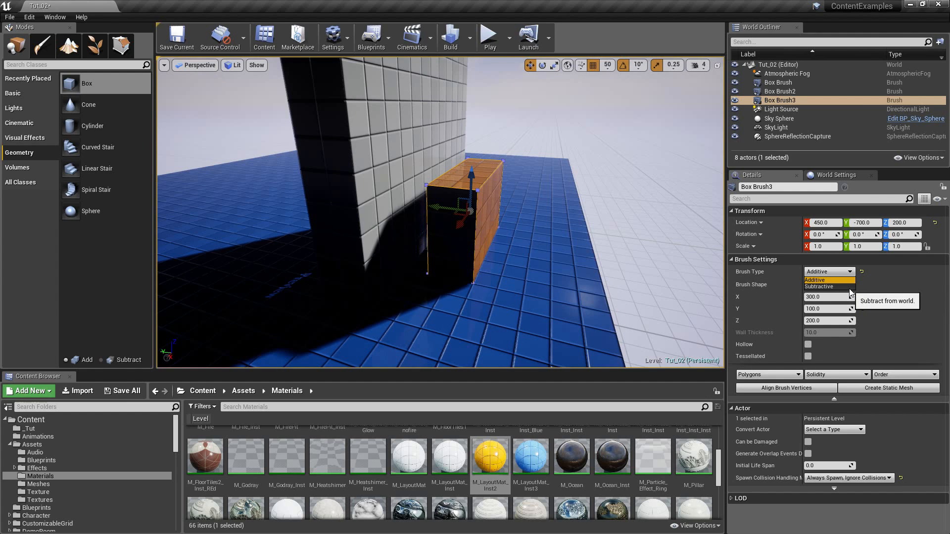
Make the orange box brush subtractive and move it into the wall to Y -550.
{"action": "left_click", "coordinate": [849, 287]}
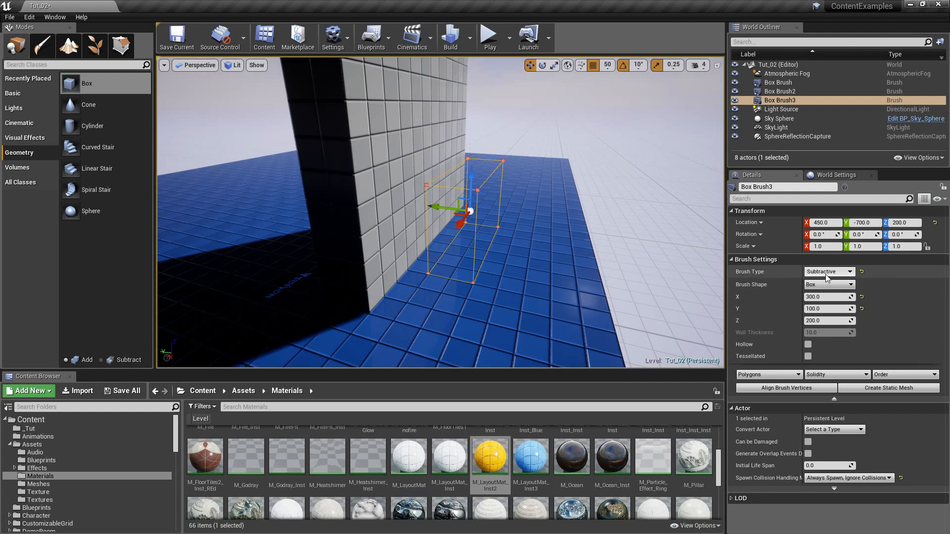
{"action": "right_click_drag", "start_coordinate": [378, 194], "coordinate": [416, 208]}
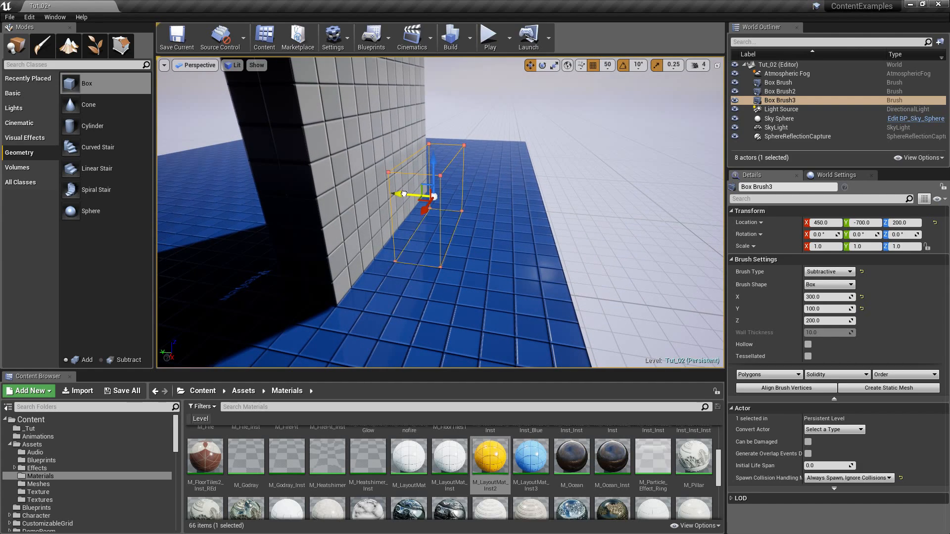
{"action": "mouse_move", "coordinate": [479, 213]}
{"action": "right_mouse_down"}
{"action": "mouse_move", "coordinate": [406, 208]}
{"action": "mouse_move", "coordinate": [478, 212]}
{"action": "mouse_move", "coordinate": [482, 181]}
{"action": "mouse_move", "coordinate": [497, 184]}
{"action": "mouse_move", "coordinate": [490, 186]}
{"action": "mouse_move", "coordinate": [490, 164]}
{"action": "mouse_move", "coordinate": [484, 207]}
{"action": "right_mouse_up"}
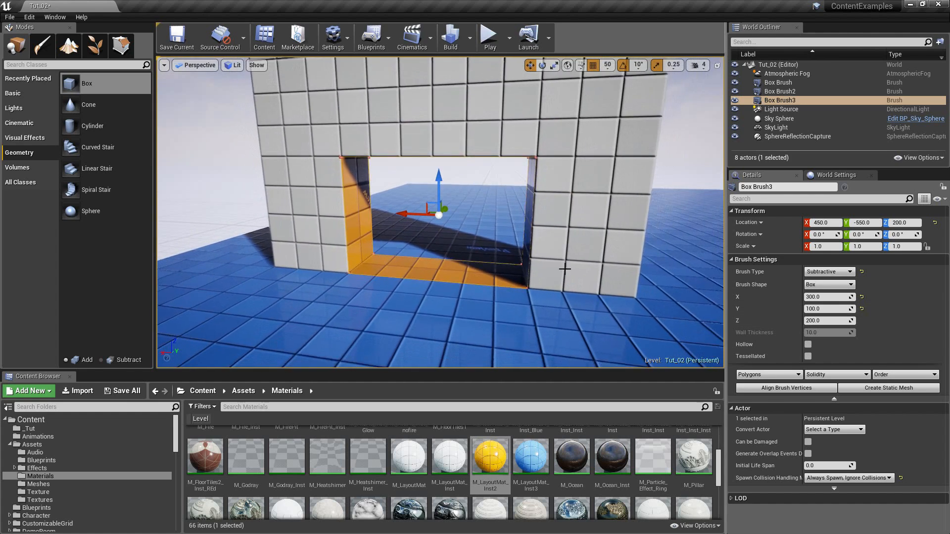
Set the subtractive box brush's Z size to 300 and raise it to Z 250.
{"action": "left_click", "coordinate": [840, 321]}
{"action": "type", "text": "300"}
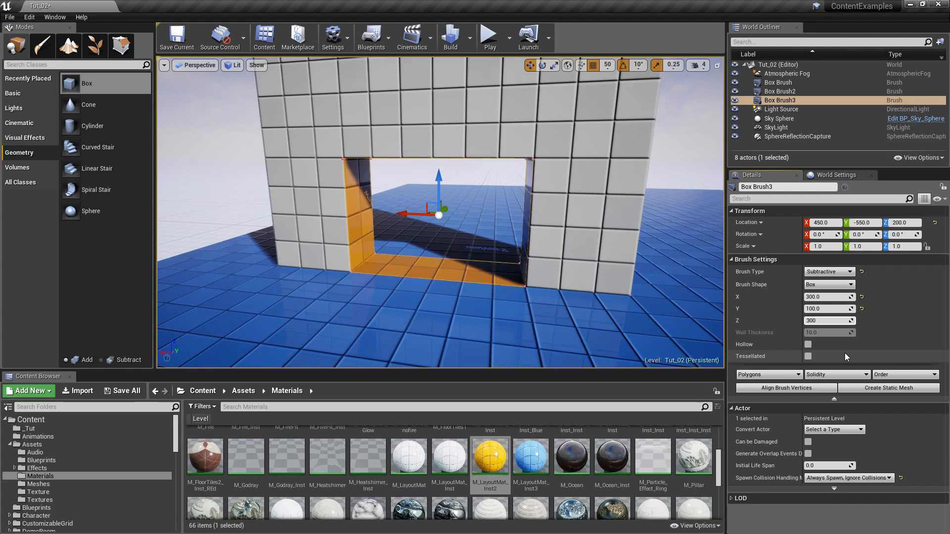
{"action": "key", "text": "Return"}
{"action": "right_click_drag", "start_coordinate": [464, 212], "coordinate": [495, 208]}
{"action": "right_click_drag", "start_coordinate": [461, 157], "coordinate": [428, 160]}
{"action": "right_click_drag", "start_coordinate": [396, 203], "coordinate": [393, 204]}
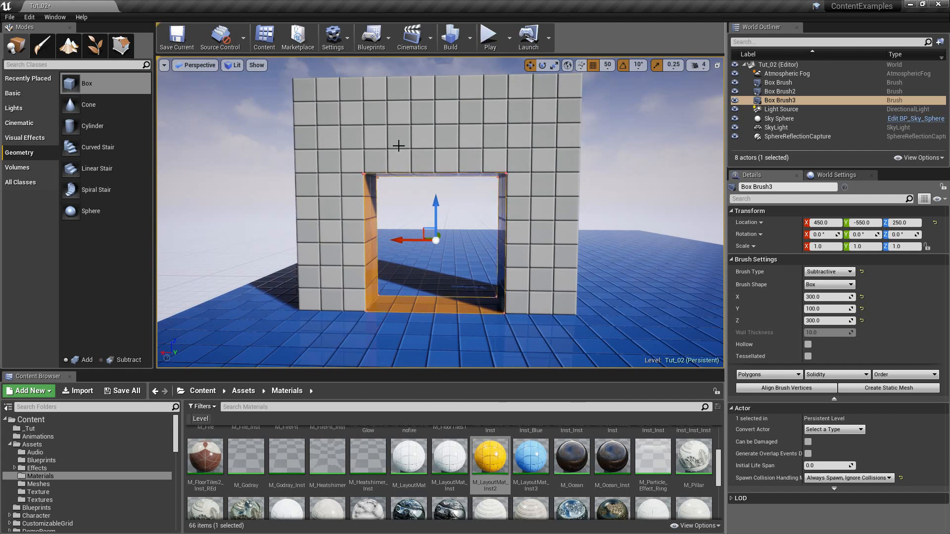
Widen the doorway by setting the subtractive box brush's X size to 400.
{"action": "right_click_drag", "start_coordinate": [473, 245], "coordinate": [431, 252]}
{"action": "left_click", "coordinate": [828, 297]}
{"action": "type", "text": "1"}
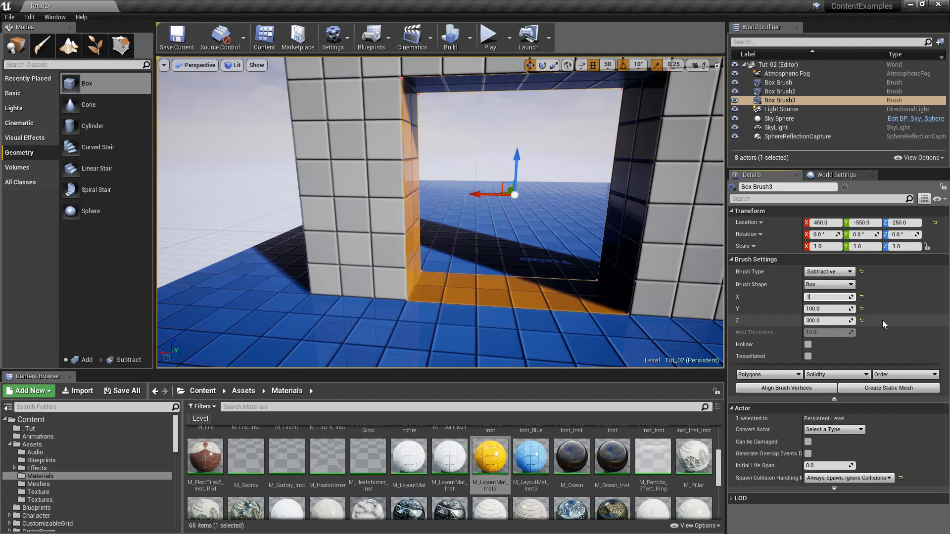
{"action": "key", "text": "BackSpace"}
{"action": "type", "text": "400"}
{"action": "key", "text": "Return"}
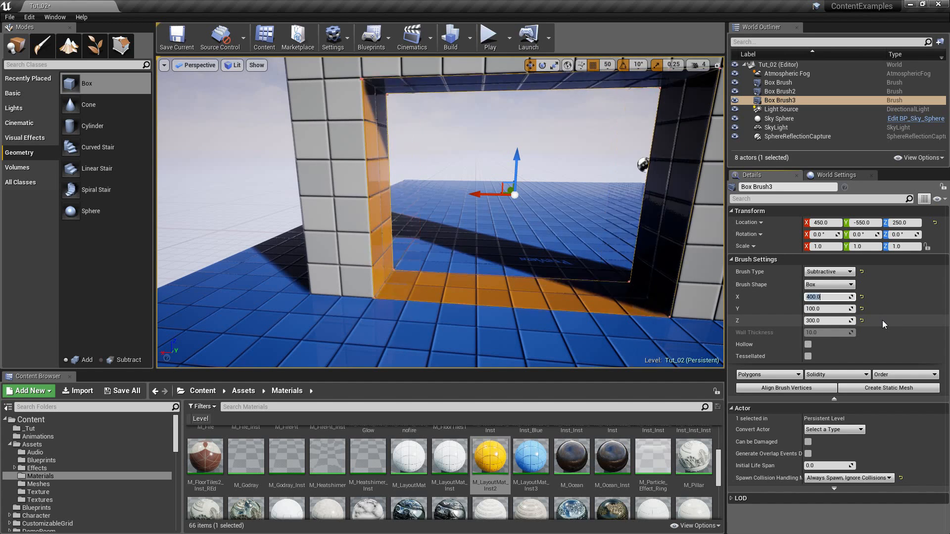
{"action": "right_click_drag", "start_coordinate": [639, 170], "coordinate": [601, 180]}
{"action": "right_click_drag", "start_coordinate": [400, 208], "coordinate": [400, 208]}
{"action": "right_click_drag", "start_coordinate": [448, 146], "coordinate": [172, 207]}
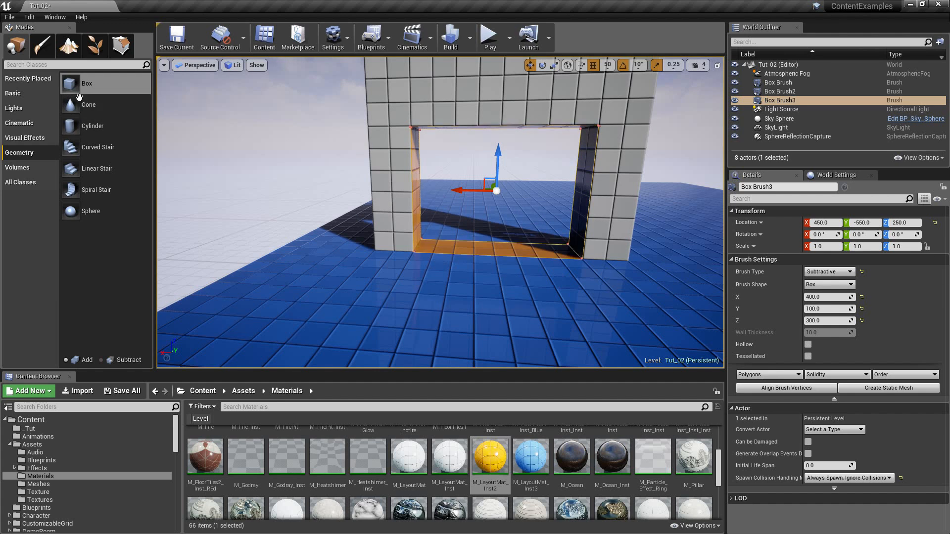
Place a Cylinder geometry brush in front of the doorway and rotate it -90° so its round face points at the wall.
{"action": "left_click_drag", "start_coordinate": [79, 128], "coordinate": [503, 310]}
{"action": "mouse_move", "coordinate": [496, 294]}
{"action": "right_mouse_down"}
{"action": "mouse_move", "coordinate": [500, 317]}
{"action": "mouse_move", "coordinate": [619, 297]}
{"action": "right_mouse_up"}
{"action": "key", "text": "s"}
{"action": "key", "text": "a"}
{"action": "key", "text": "e"}
{"action": "left_click_drag", "start_coordinate": [436, 223], "coordinate": [447, 289]}
{"action": "key", "text": "w"}
{"action": "right_click_drag", "start_coordinate": [445, 229], "coordinate": [331, 238]}
{"action": "key", "text": "d"}
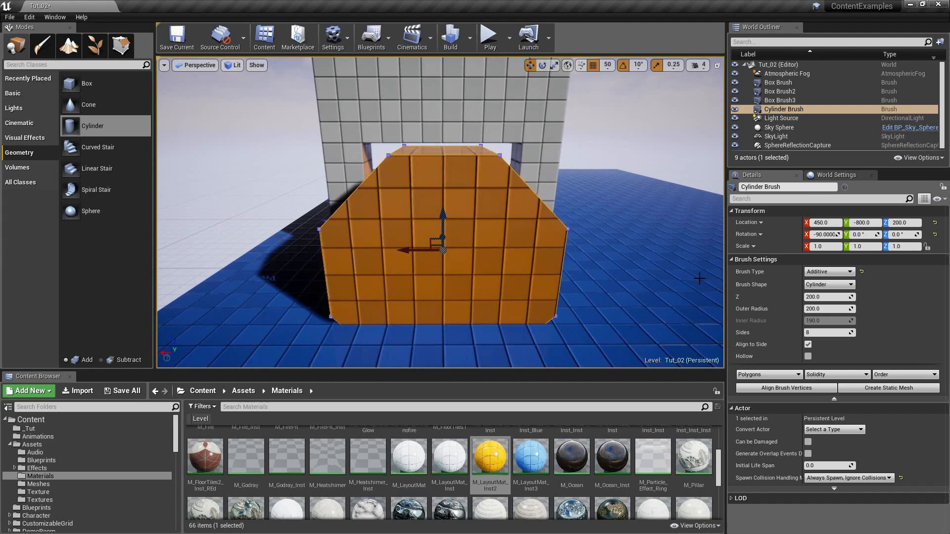
Move the cylinder brush into the doorway at Y -550.
{"action": "key", "text": "a"}
{"action": "right_click_drag", "start_coordinate": [578, 279], "coordinate": [663, 278]}
{"action": "left_click_drag", "start_coordinate": [483, 228], "coordinate": [411, 186]}
{"action": "key", "text": "d"}
{"action": "right_click_drag", "start_coordinate": [553, 219], "coordinate": [371, 219]}
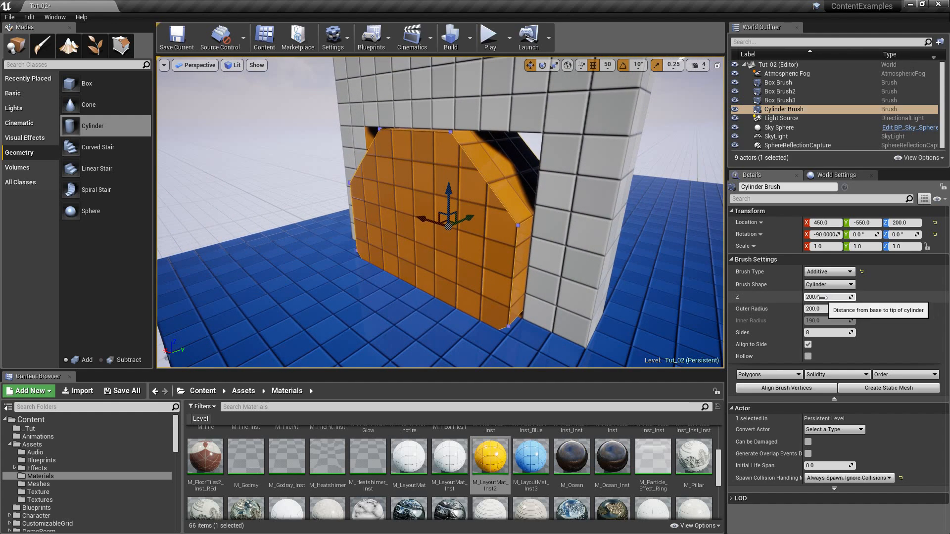
Try scrubbing the cylinder brush's Z size and outer radius, and reset both to their defaults.
{"action": "mouse_move", "coordinate": [828, 297]}
{"action": "left_mouse_down"}
{"action": "mouse_move", "coordinate": [871, 297]}
{"action": "mouse_move", "coordinate": [831, 298]}
{"action": "mouse_move", "coordinate": [855, 313]}
{"action": "left_mouse_up"}
{"action": "left_click", "coordinate": [862, 297]}
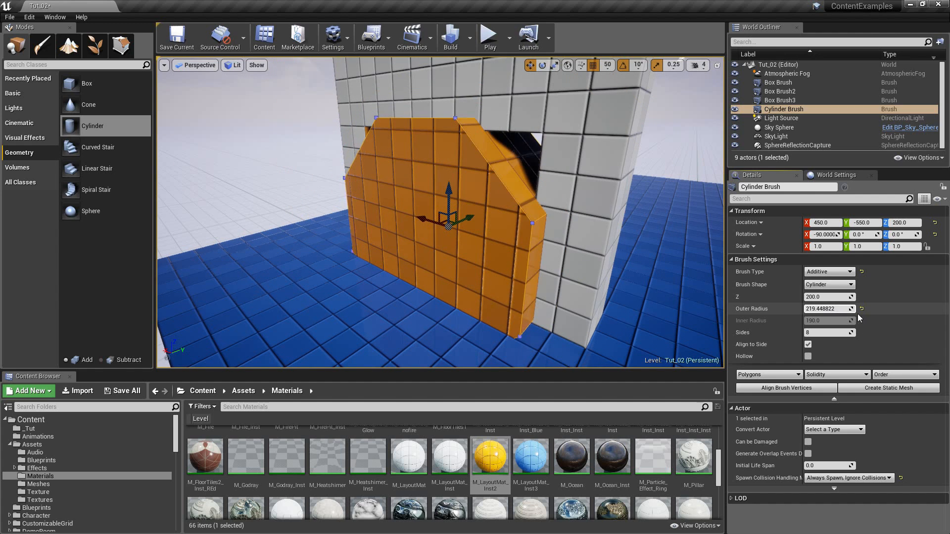
{"action": "left_click", "coordinate": [863, 309]}
Set the cylinder brush's Z size to 100 to match the wall's thickness.
{"action": "mouse_move", "coordinate": [643, 296]}
{"action": "right_mouse_down"}
{"action": "mouse_move", "coordinate": [479, 227]}
{"action": "mouse_move", "coordinate": [455, 192]}
{"action": "right_mouse_up"}
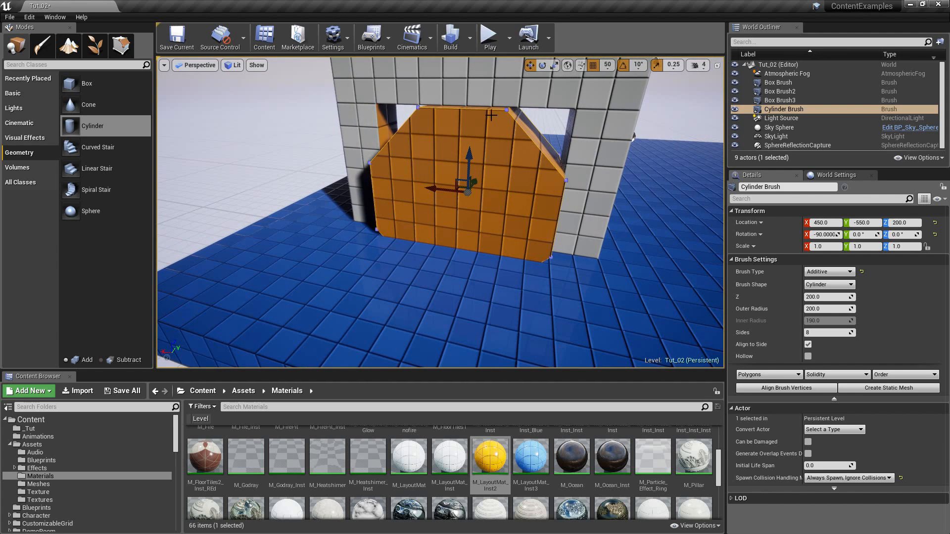
{"action": "right_click_drag", "start_coordinate": [471, 124], "coordinate": [378, 146]}
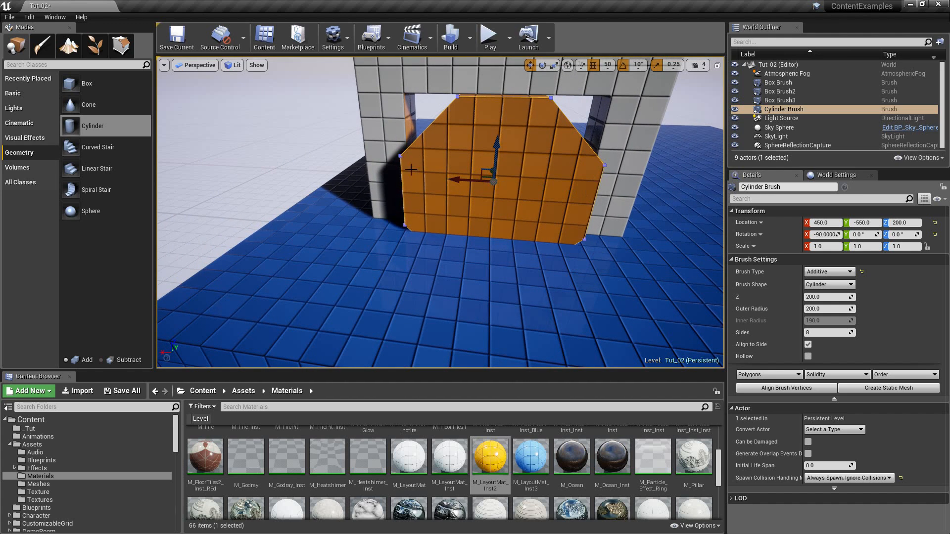
{"action": "right_click_drag", "start_coordinate": [614, 227], "coordinate": [632, 227]}
{"action": "mouse_move", "coordinate": [539, 232]}
{"action": "right_mouse_down"}
{"action": "mouse_move", "coordinate": [569, 238]}
{"action": "mouse_move", "coordinate": [589, 198]}
{"action": "mouse_move", "coordinate": [572, 197]}
{"action": "right_mouse_up"}
{"action": "left_click", "coordinate": [830, 298]}
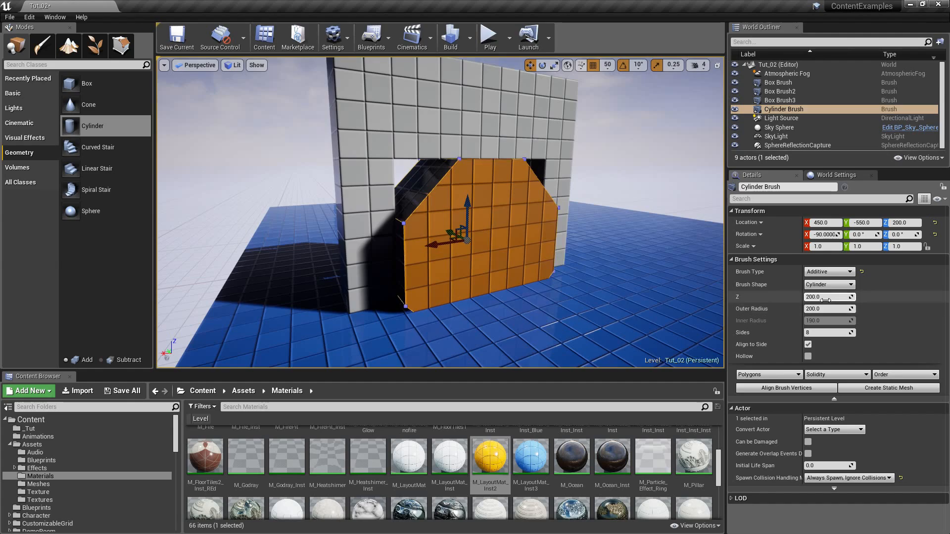
{"action": "type", "text": "100"}
{"action": "key", "text": "Return"}
Raise the cylinder brush to Z 300 and make it subtractive to cut the arch into the wall.
{"action": "mouse_move", "coordinate": [614, 237]}
{"action": "right_mouse_down"}
{"action": "mouse_move", "coordinate": [658, 272]}
{"action": "mouse_move", "coordinate": [698, 280]}
{"action": "mouse_move", "coordinate": [698, 242]}
{"action": "mouse_move", "coordinate": [435, 197]}
{"action": "right_mouse_up"}
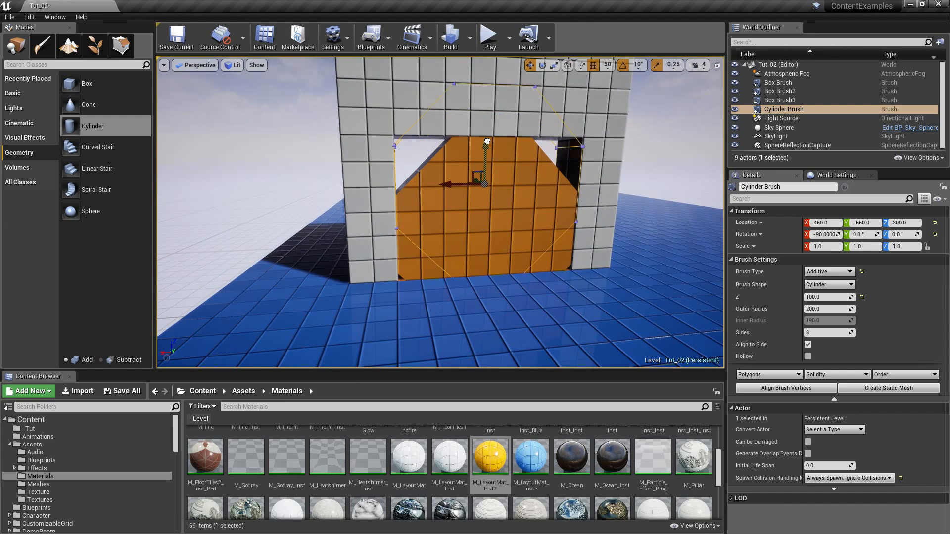
{"action": "right_click_drag", "start_coordinate": [488, 166], "coordinate": [505, 166]}
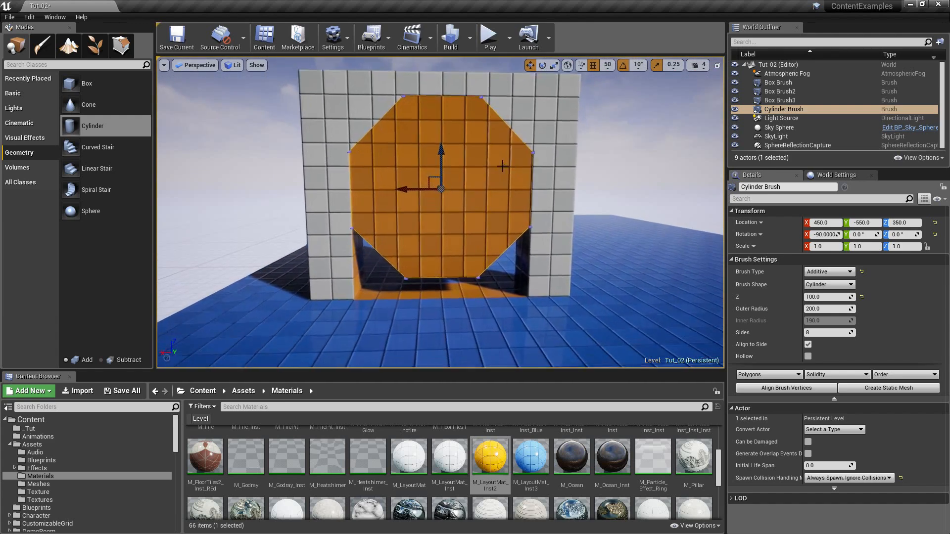
{"action": "left_click", "coordinate": [844, 275]}
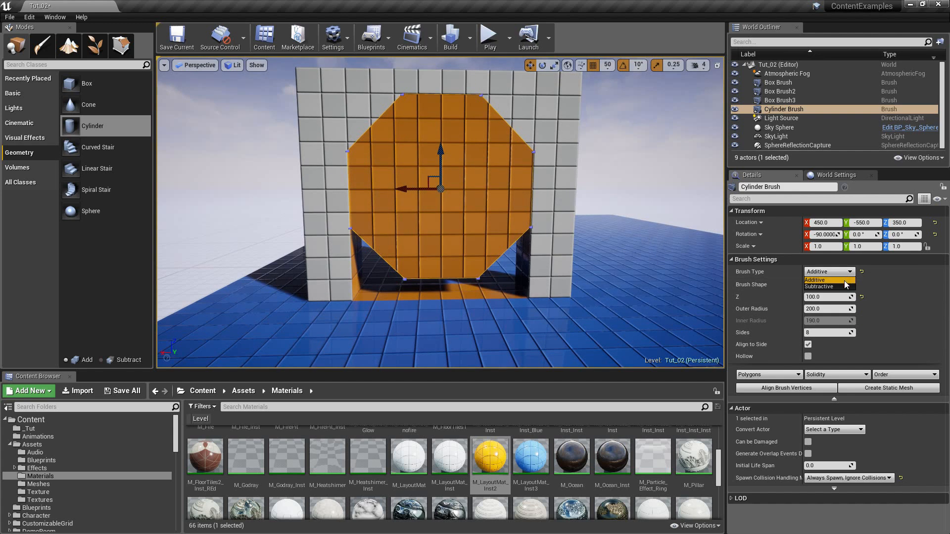
{"action": "left_click", "coordinate": [822, 291]}
{"action": "right_click_drag", "start_coordinate": [441, 213], "coordinate": [430, 213]}
{"action": "scroll", "coordinate": [532, 256], "scroll_direction": "up", "scroll_amount": 2}
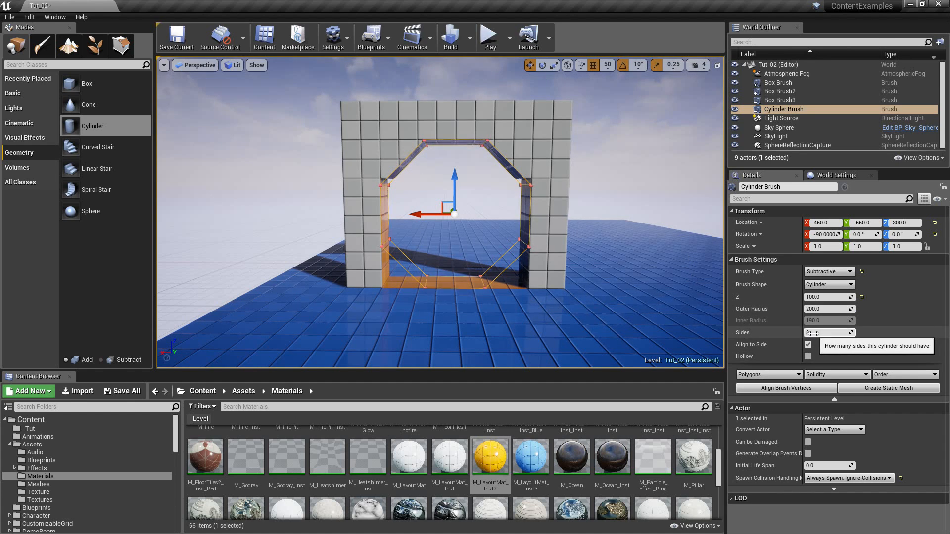
Try higher side counts on the subtractive cylinder brush, and set its sides to 20.
{"action": "mouse_move", "coordinate": [814, 333]}
{"action": "left_mouse_down"}
{"action": "mouse_move", "coordinate": [832, 333]}
{"action": "mouse_move", "coordinate": [817, 332]}
{"action": "left_mouse_up"}
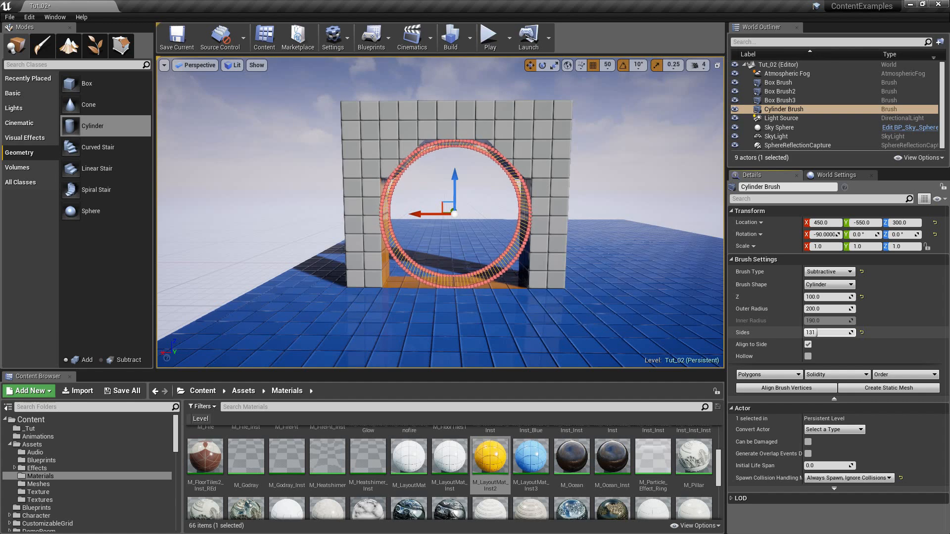
{"action": "left_click", "coordinate": [814, 333]}
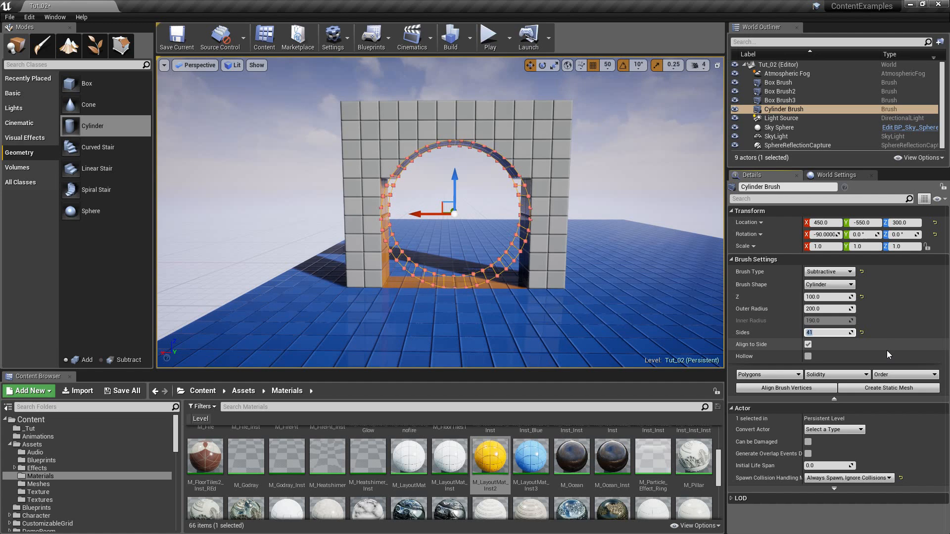
{"action": "type", "text": "20"}
{"action": "key", "text": "Return"}
Raise the subtractive cylinder brush along the wall to Z 400.
{"action": "scroll", "coordinate": [458, 245], "scroll_direction": "up", "scroll_amount": 5}
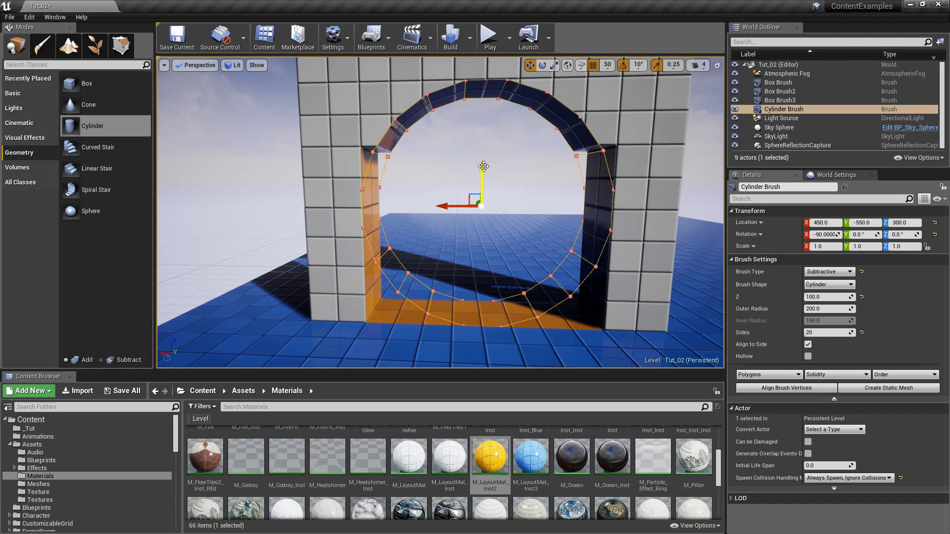
{"action": "left_click_drag", "start_coordinate": [484, 159], "coordinate": [484, 131]}
{"action": "mouse_move", "coordinate": [484, 131]}
{"action": "right_mouse_down"}
{"action": "mouse_move", "coordinate": [470, 137]}
{"action": "mouse_move", "coordinate": [458, 114]}
{"action": "mouse_move", "coordinate": [436, 168]}
{"action": "right_mouse_up"}
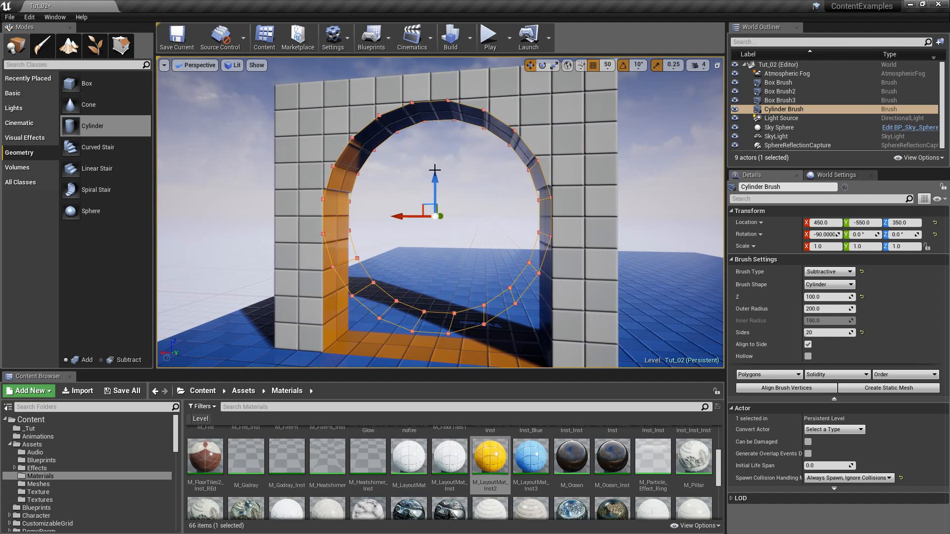
{"action": "left_click_drag", "start_coordinate": [437, 168], "coordinate": [437, 142]}
{"action": "mouse_move", "coordinate": [445, 169]}
{"action": "right_mouse_down"}
{"action": "mouse_move", "coordinate": [468, 173]}
{"action": "mouse_move", "coordinate": [409, 176]}
{"action": "mouse_move", "coordinate": [483, 182]}
{"action": "right_mouse_up"}
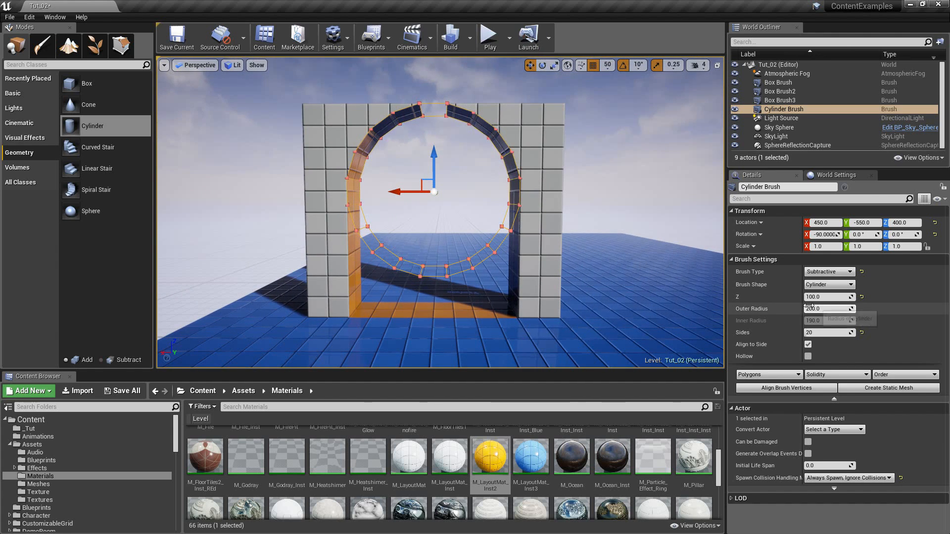
Set the subtractive cylinder brush's sides to 40 and clear the selection.
{"action": "left_click_drag", "start_coordinate": [827, 333], "coordinate": [838, 333]}
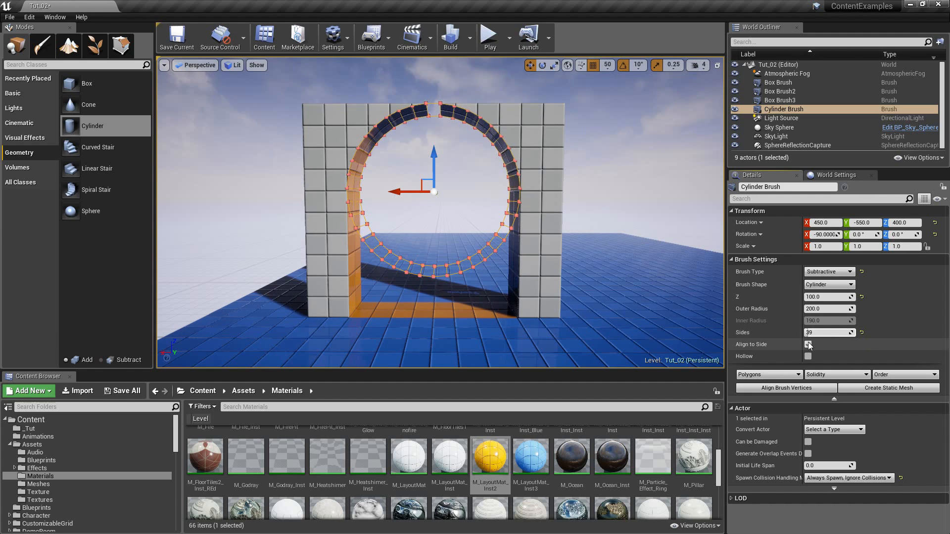
{"action": "left_click", "coordinate": [824, 333]}
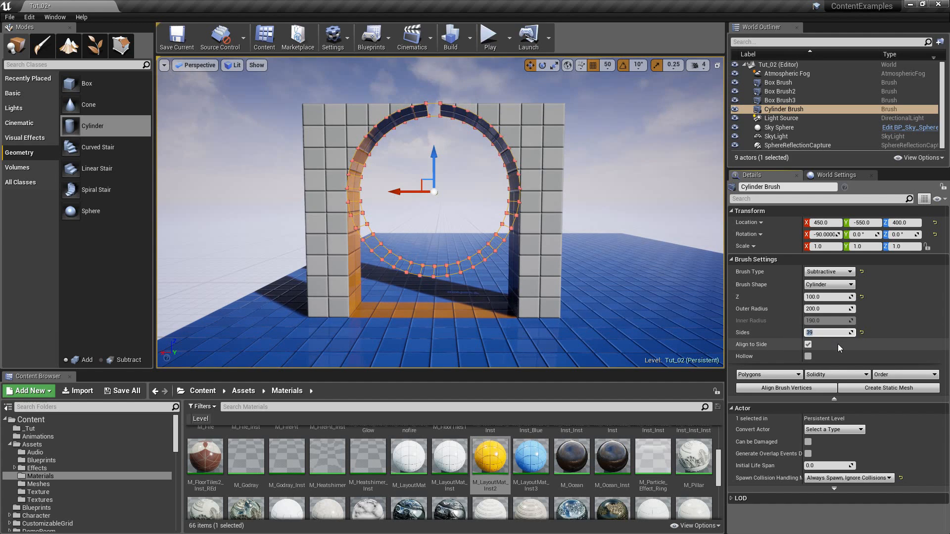
{"action": "scroll", "coordinate": [465, 251], "scroll_direction": "up", "scroll_amount": 4}
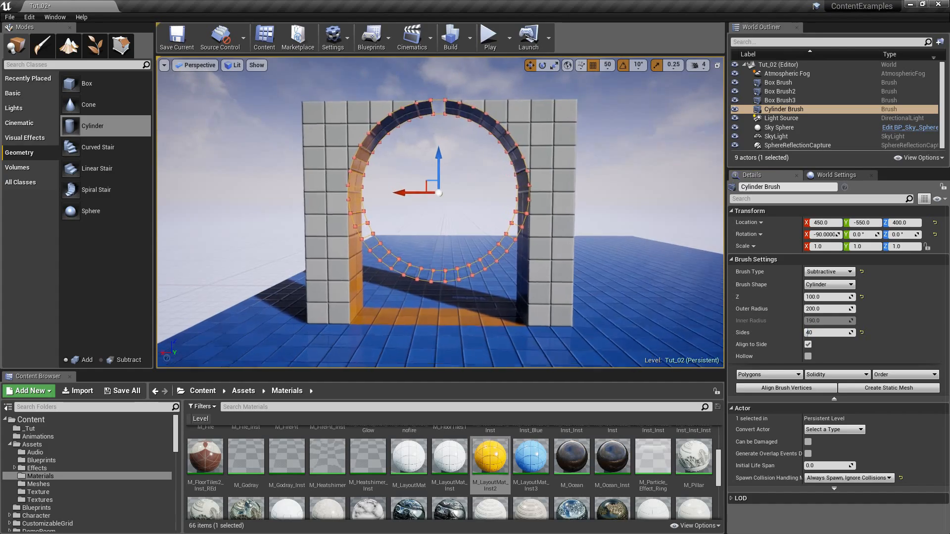
{"action": "key", "text": "Escape"}
{"action": "mouse_move", "coordinate": [464, 250]}
{"action": "right_mouse_down"}
{"action": "mouse_move", "coordinate": [441, 235]}
{"action": "mouse_move", "coordinate": [445, 287]}
{"action": "mouse_move", "coordinate": [448, 257]}
{"action": "right_mouse_up"}
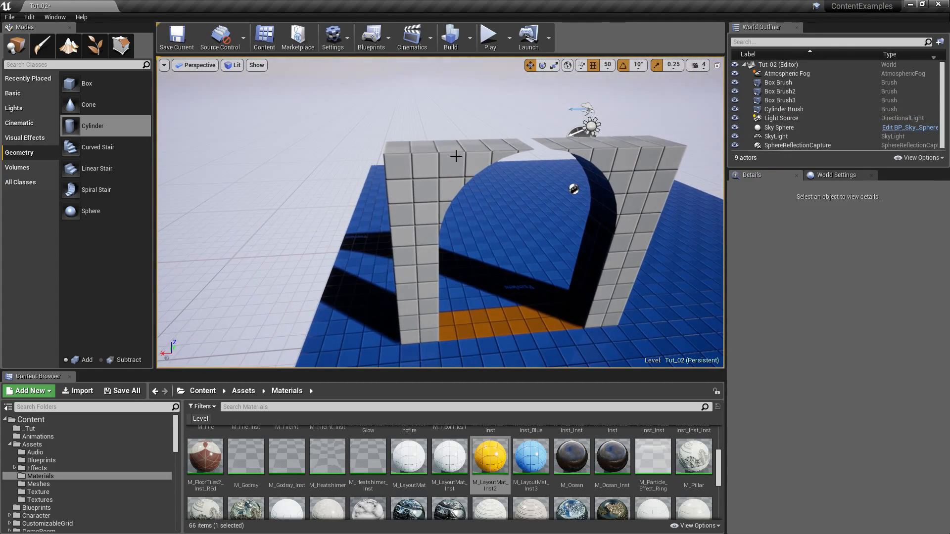
Raise the top face of the wall brush above the arch in geometry editing mode, and return to placing mode.
{"action": "left_click", "coordinate": [448, 158]}
{"action": "mouse_move", "coordinate": [447, 159]}
{"action": "right_mouse_down"}
{"action": "mouse_move", "coordinate": [470, 161]}
{"action": "mouse_move", "coordinate": [459, 206]}
{"action": "right_mouse_up"}
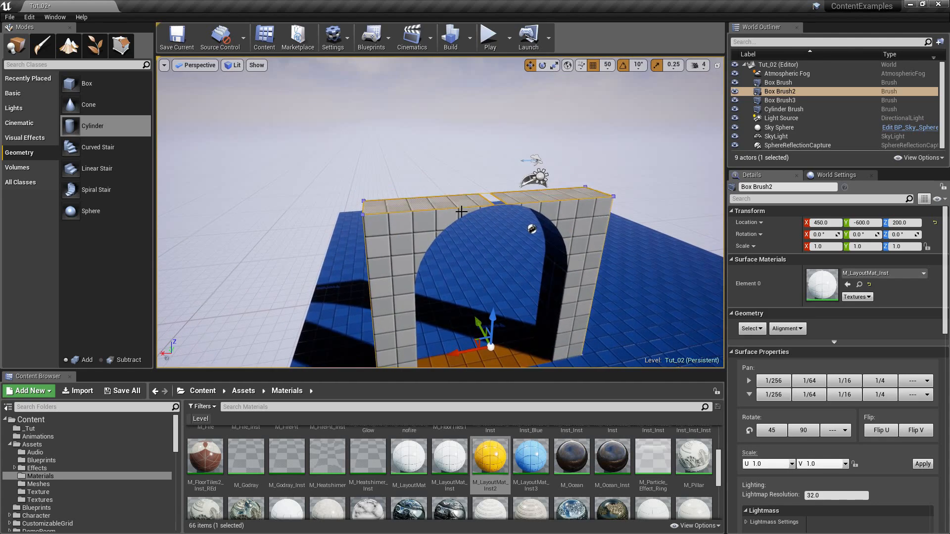
{"action": "key", "text": "shift+5"}
{"action": "right_click_drag", "start_coordinate": [422, 157], "coordinate": [441, 163]}
{"action": "left_click", "coordinate": [423, 197]}
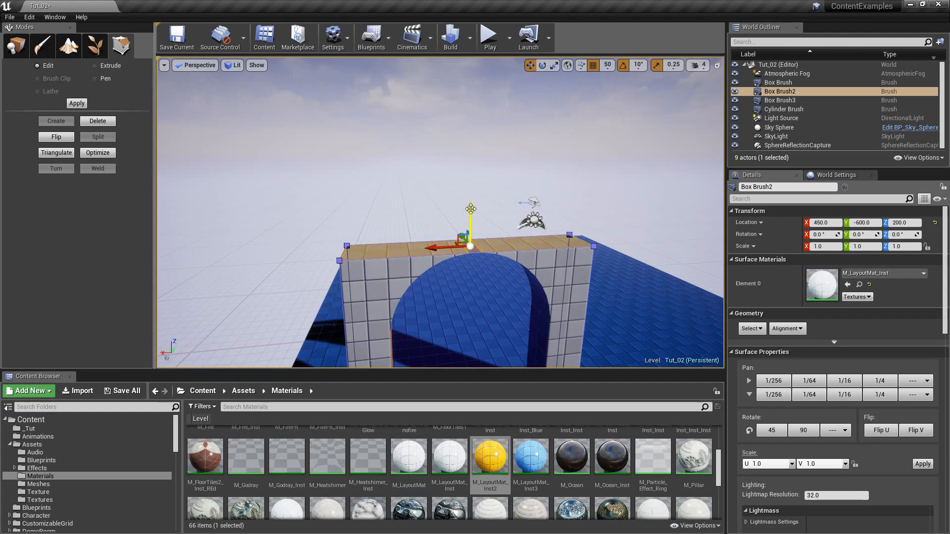
{"action": "left_click_drag", "start_coordinate": [470, 194], "coordinate": [471, 193]}
{"action": "mouse_move", "coordinate": [470, 193]}
{"action": "right_mouse_down"}
{"action": "mouse_move", "coordinate": [465, 217]}
{"action": "mouse_move", "coordinate": [478, 171]}
{"action": "mouse_move", "coordinate": [470, 166]}
{"action": "mouse_move", "coordinate": [480, 189]}
{"action": "right_mouse_up"}
{"action": "key", "text": "s"}
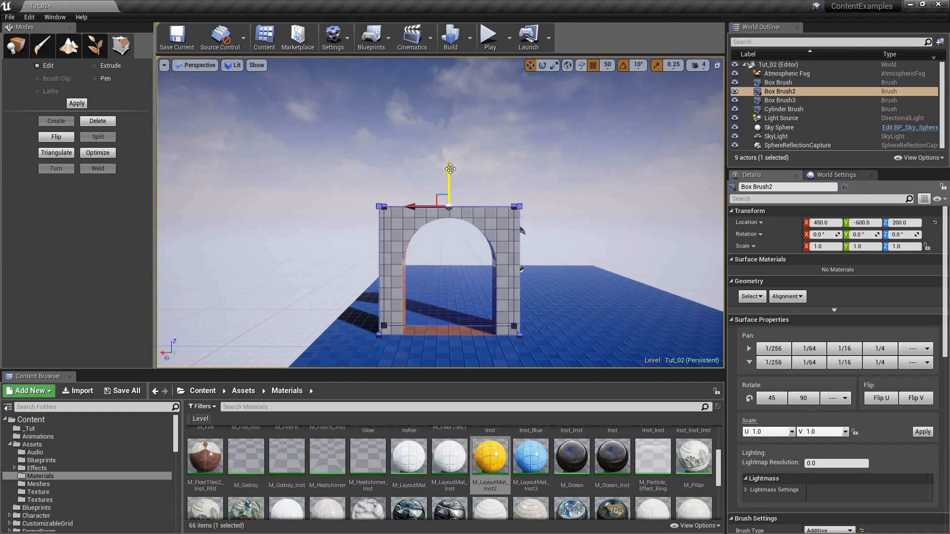
{"action": "key", "text": "s"}
{"action": "right_click_drag", "start_coordinate": [480, 189], "coordinate": [476, 206]}
{"action": "key", "text": "w"}
{"action": "scroll", "coordinate": [544, 210], "scroll_direction": "up", "scroll_amount": 4}
{"action": "key", "text": "shift+1"}
Apply the blue M_LayoutMat_Inst3 material to the orange floor strip under the arch, and clear the selection.
{"action": "key", "text": "w"}
{"action": "right_click_drag", "start_coordinate": [533, 209], "coordinate": [494, 249]}
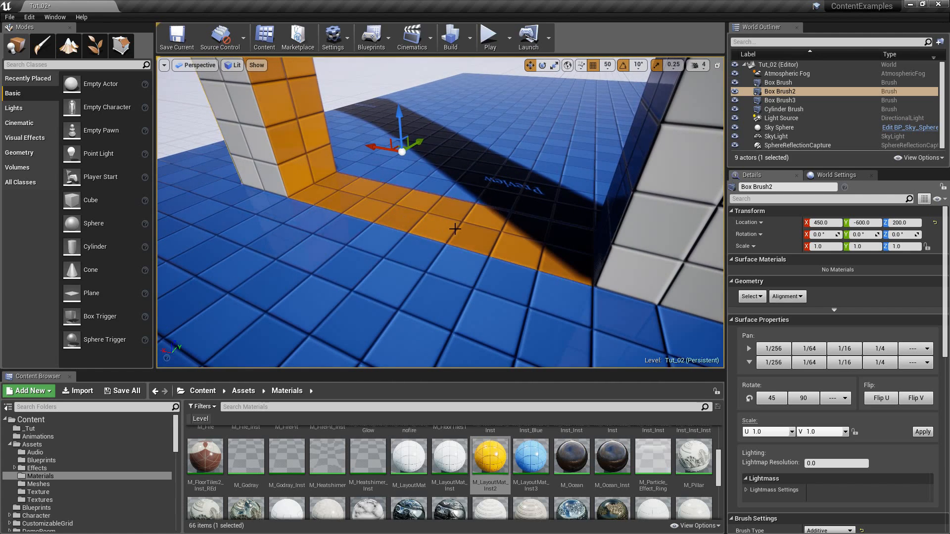
{"action": "left_click", "coordinate": [394, 271]}
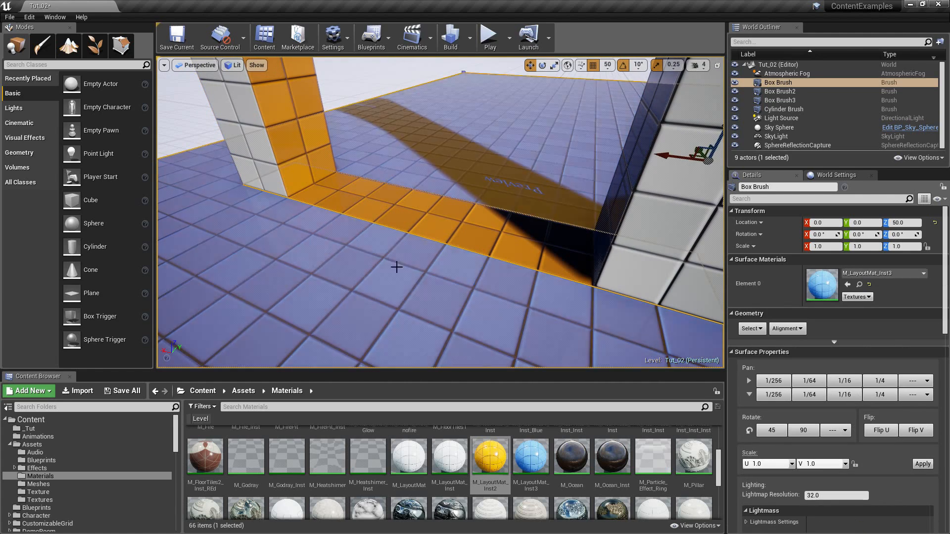
{"action": "left_click_drag", "start_coordinate": [531, 457], "coordinate": [431, 305]}
{"action": "key", "text": "Escape"}
{"action": "mouse_move", "coordinate": [431, 305]}
{"action": "right_mouse_down"}
{"action": "mouse_move", "coordinate": [437, 218]}
{"action": "mouse_move", "coordinate": [399, 249]}
{"action": "right_mouse_up"}
{"action": "key", "text": "s"}
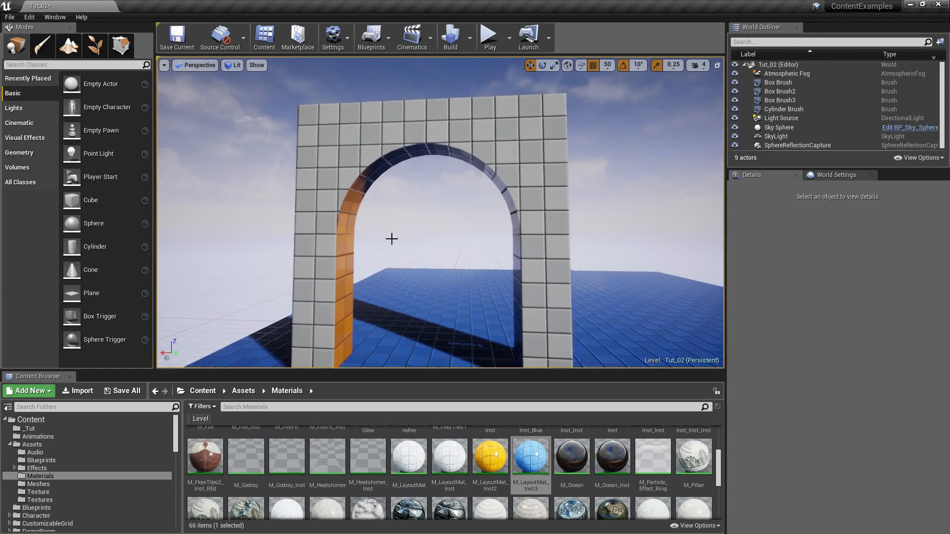
{"action": "right_click_drag", "start_coordinate": [440, 284], "coordinate": [496, 212]}
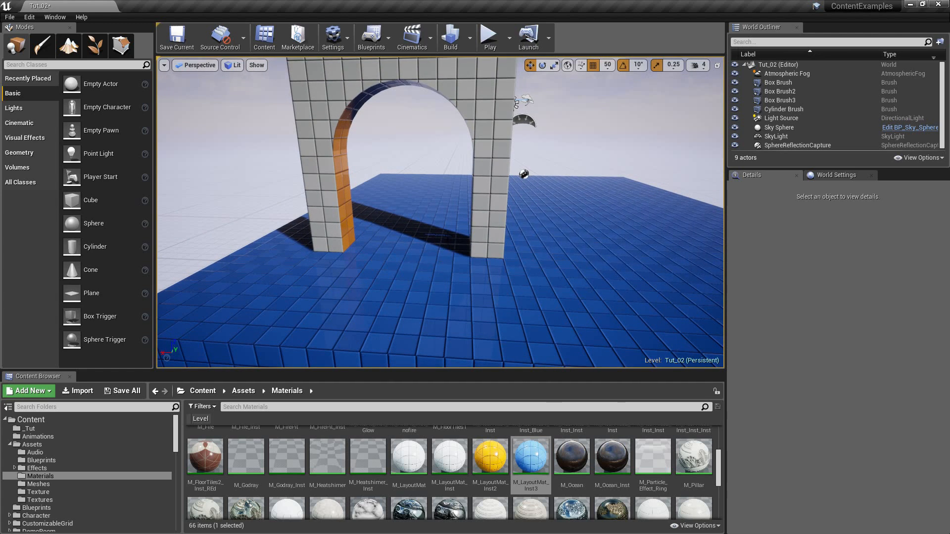
{"action": "mouse_move", "coordinate": [430, 206]}
{"action": "right_mouse_down"}
{"action": "mouse_move", "coordinate": [387, 230]}
{"action": "mouse_move", "coordinate": [418, 223]}
{"action": "mouse_move", "coordinate": [430, 207]}
{"action": "right_mouse_up"}
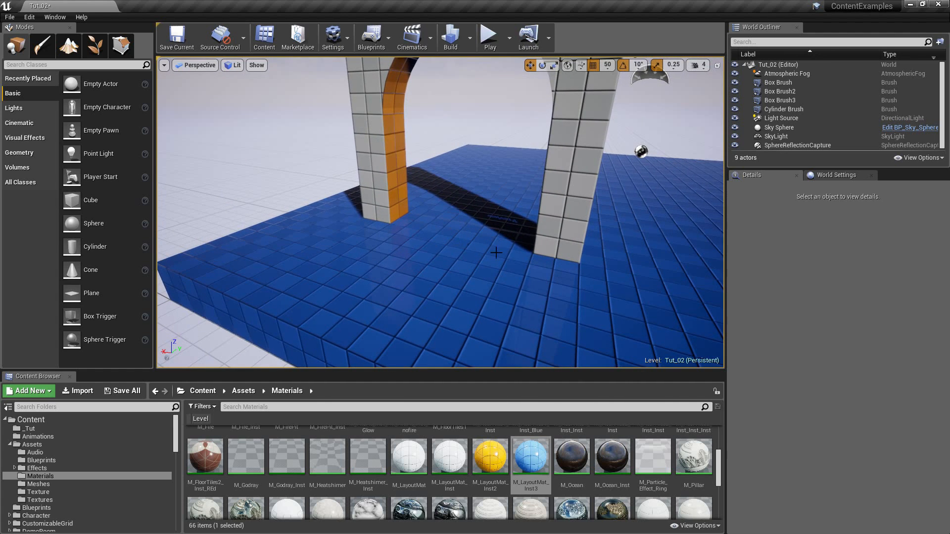
Try to apply the blue M_LayoutMat_Inst3 material to the orange inner side face of the doorway, and undo it.
{"action": "right_click_drag", "start_coordinate": [515, 248], "coordinate": [448, 260]}
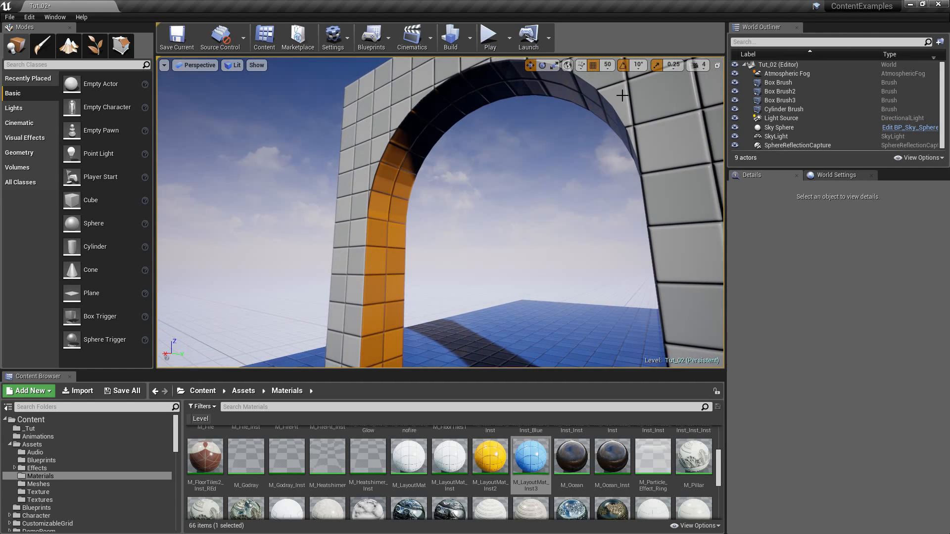
{"action": "right_click_drag", "start_coordinate": [635, 289], "coordinate": [594, 334]}
{"action": "right_click_drag", "start_coordinate": [367, 233], "coordinate": [451, 193]}
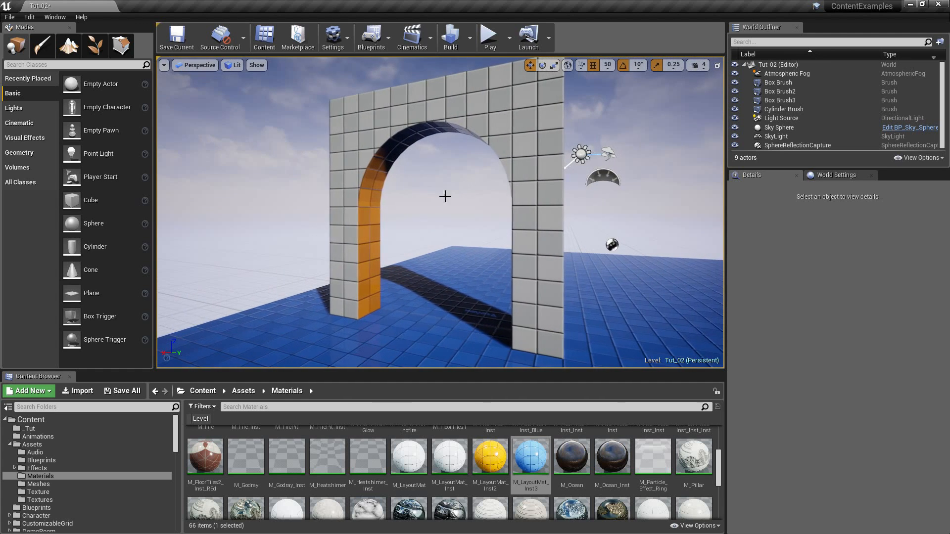
{"action": "left_click", "coordinate": [387, 241]}
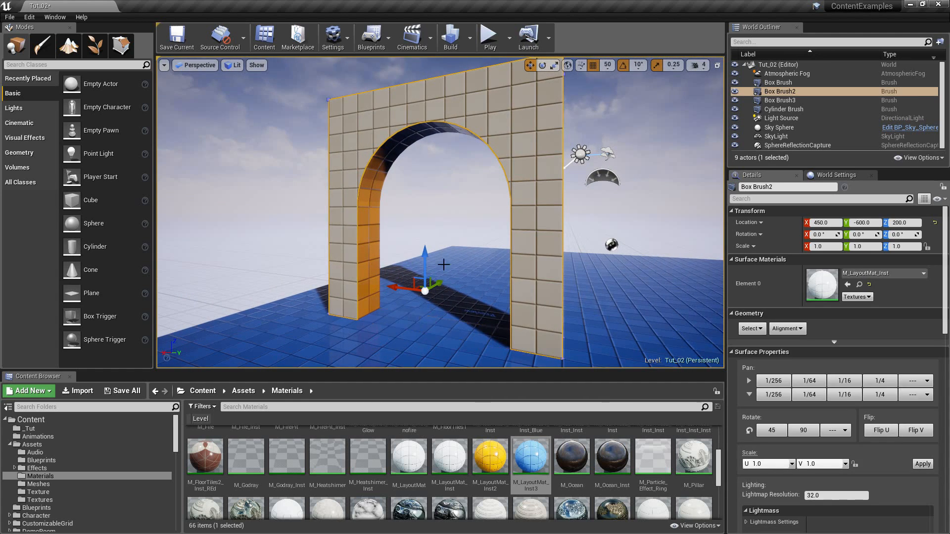
{"action": "left_click", "coordinate": [431, 225]}
{"action": "right_click_drag", "start_coordinate": [418, 186], "coordinate": [447, 168]}
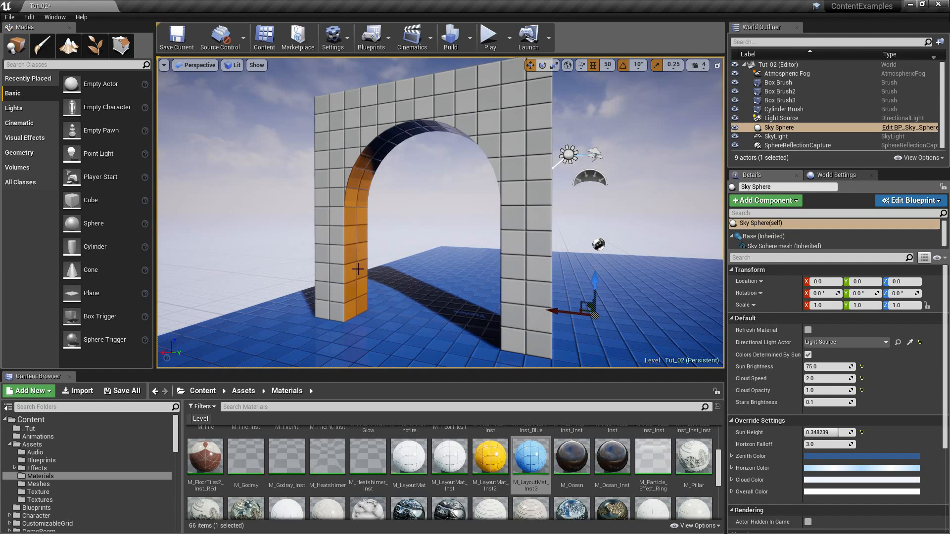
{"action": "left_click", "coordinate": [374, 260]}
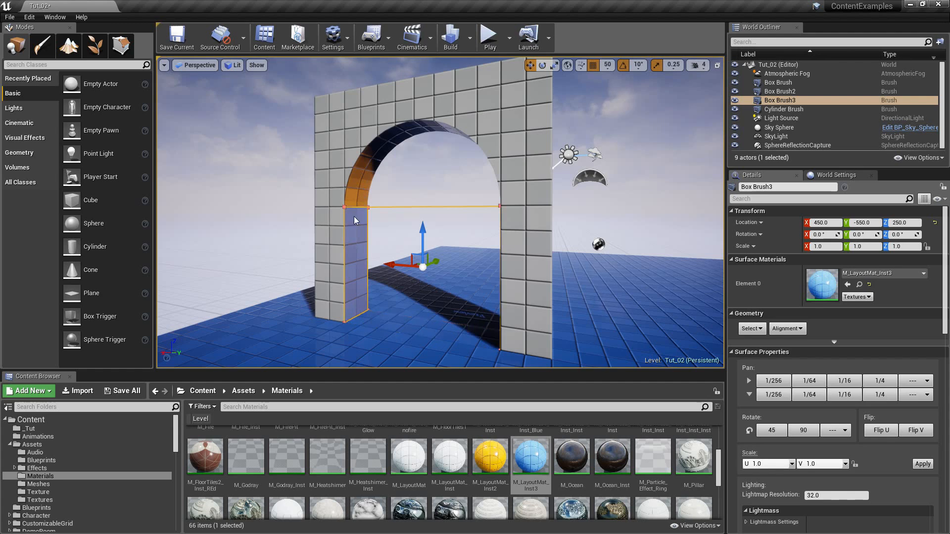
{"action": "key", "text": "ctrl+z"}
{"action": "key", "text": "w"}
{"action": "mouse_move", "coordinate": [391, 226]}
{"action": "right_mouse_down"}
{"action": "mouse_move", "coordinate": [390, 277]}
{"action": "mouse_move", "coordinate": [376, 233]}
{"action": "right_mouse_up"}
{"action": "key", "text": "s"}
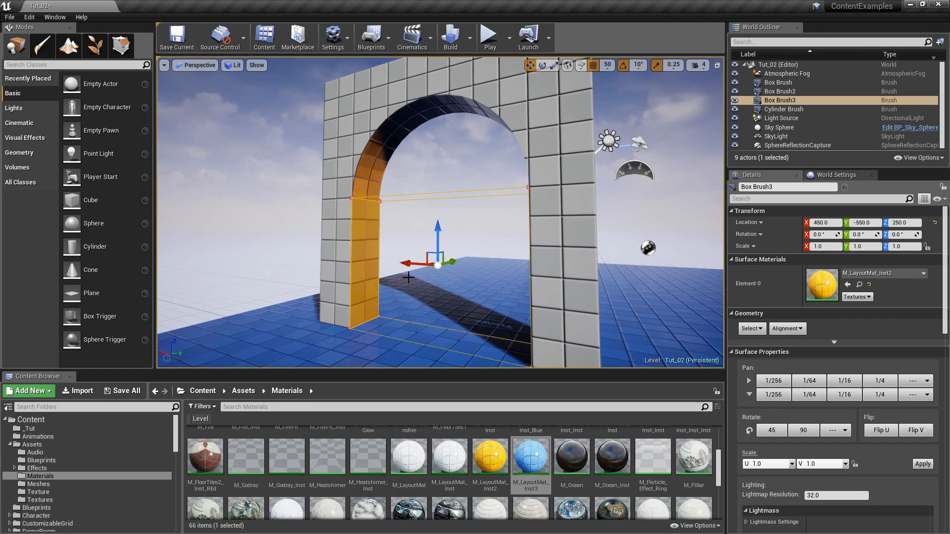
{"action": "key", "text": "a"}
{"action": "right_click_drag", "start_coordinate": [409, 277], "coordinate": [397, 272]}
{"action": "left_click", "coordinate": [380, 247]}
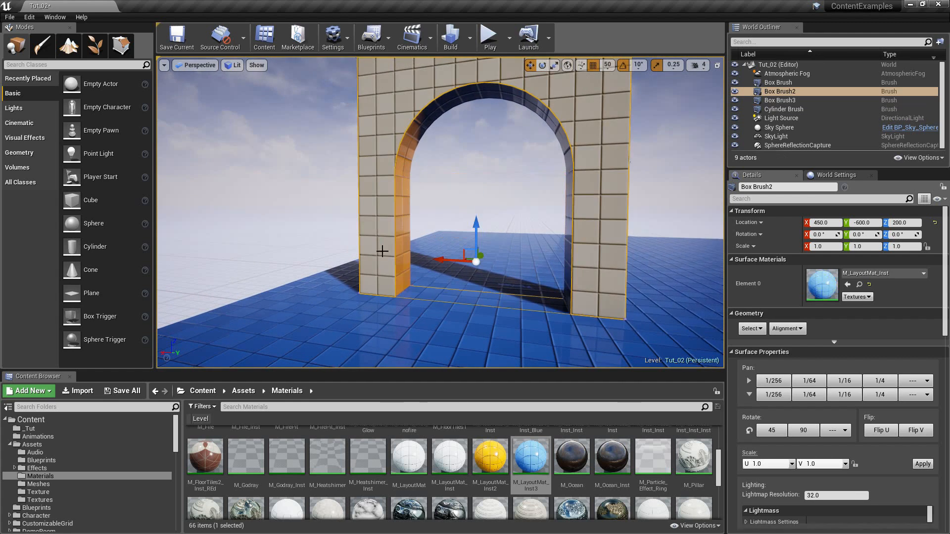
{"action": "key", "text": "d"}
{"action": "mouse_move", "coordinate": [382, 175]}
{"action": "right_mouse_down"}
{"action": "mouse_move", "coordinate": [380, 161]}
{"action": "mouse_move", "coordinate": [380, 171]}
{"action": "right_mouse_up"}
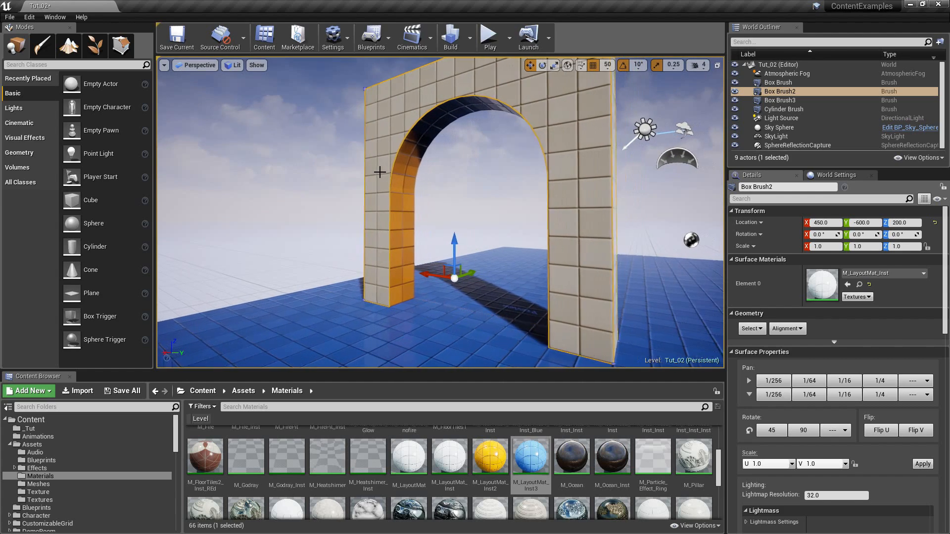
{"action": "left_click_drag", "start_coordinate": [399, 243], "coordinate": [400, 248]}
{"action": "right_click_drag", "start_coordinate": [416, 276], "coordinate": [415, 295]}
{"action": "key", "text": "s"}
{"action": "key", "text": "ctrl+z"}
Group the wall brush with the subtractive box and cylinder brushes that cut the arch.
{"action": "right_click_drag", "start_coordinate": [428, 244], "coordinate": [374, 210]}
{"action": "key", "text": "w"}
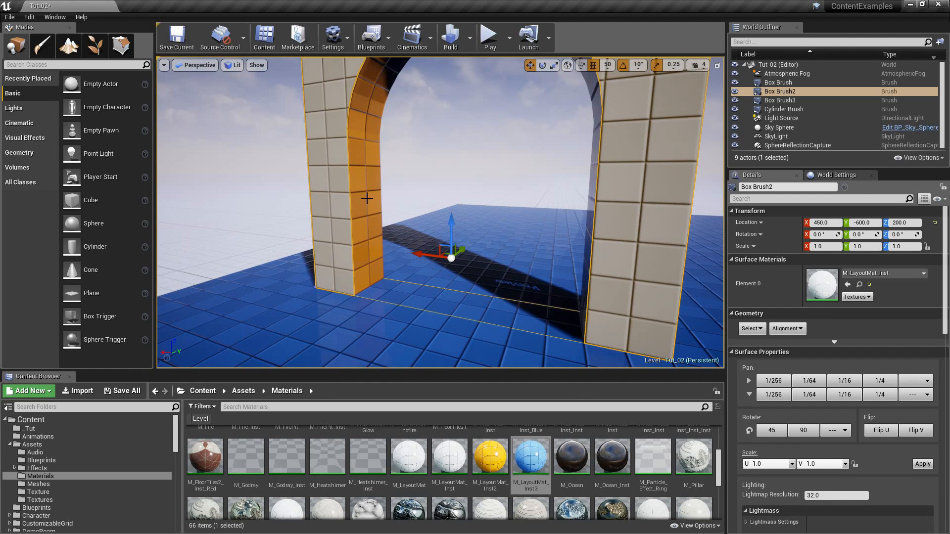
{"action": "left_click", "coordinate": [367, 198]}
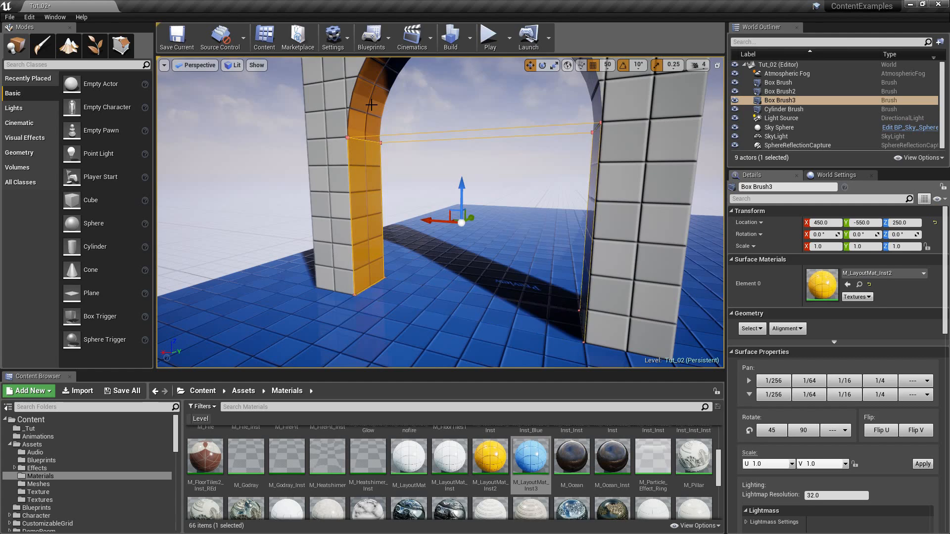
{"action": "left_click", "coordinate": [388, 147], "text": "ctrl"}
{"action": "key", "text": "f"}
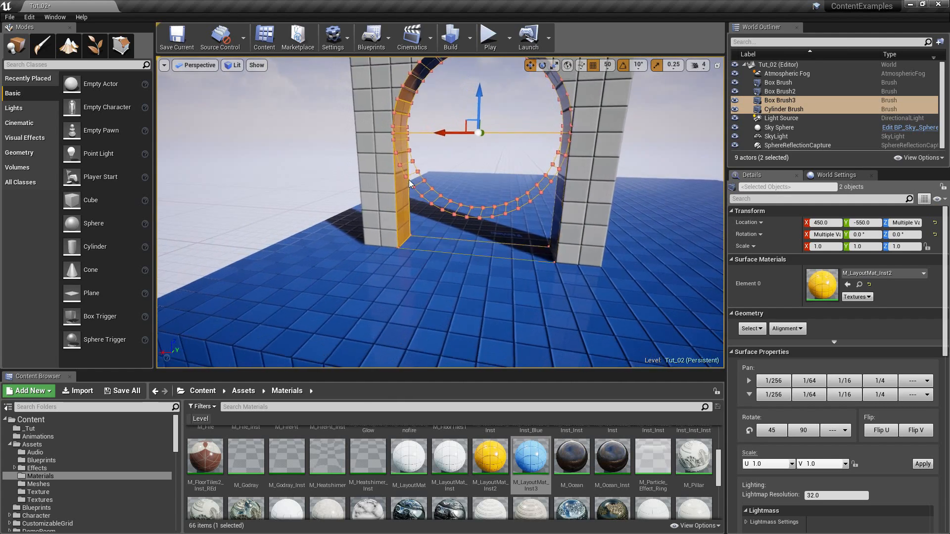
{"action": "left_click", "coordinate": [383, 164], "text": "ctrl"}
{"action": "key", "text": "f"}
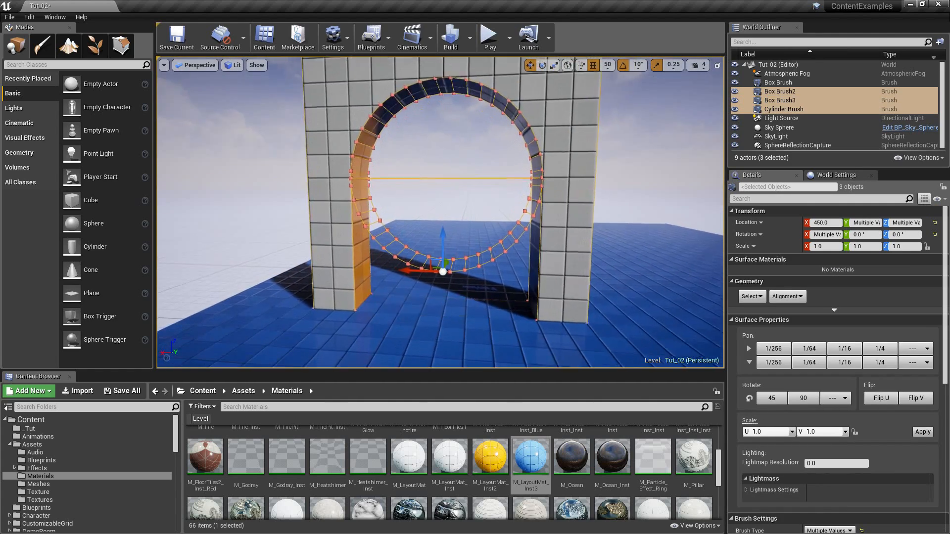
{"action": "key", "text": "ctrl+g"}
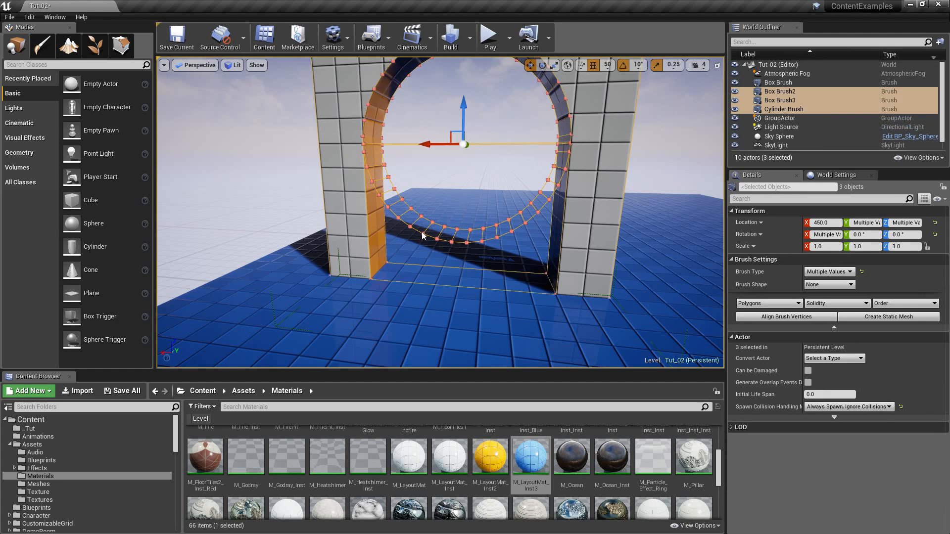
Shift the grouped arch along the X axis as one unit, and clear the selection.
{"action": "right_click_drag", "start_coordinate": [662, 176], "coordinate": [661, 176]}
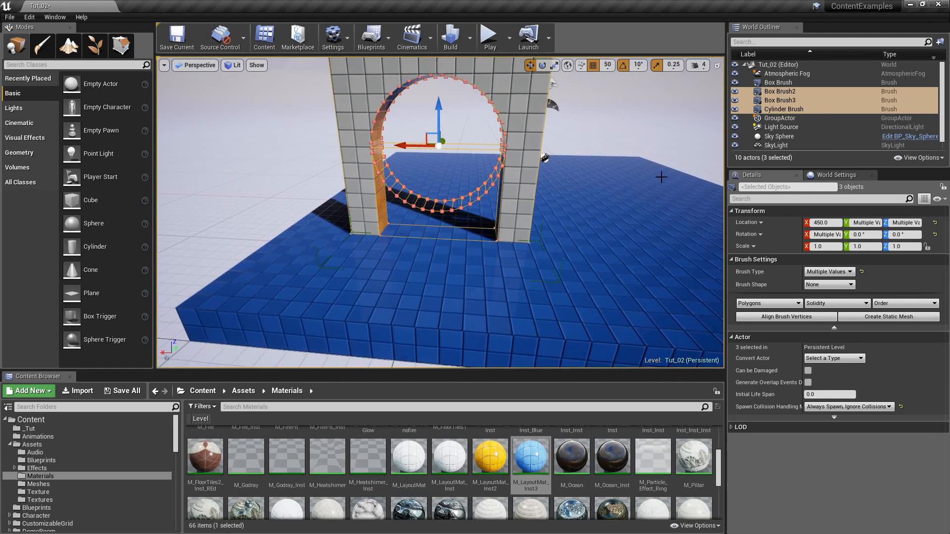
{"action": "left_click", "coordinate": [780, 117], "text": "ctrl"}
{"action": "left_click_drag", "start_coordinate": [412, 147], "coordinate": [435, 147]}
{"action": "left_click", "coordinate": [490, 218]}
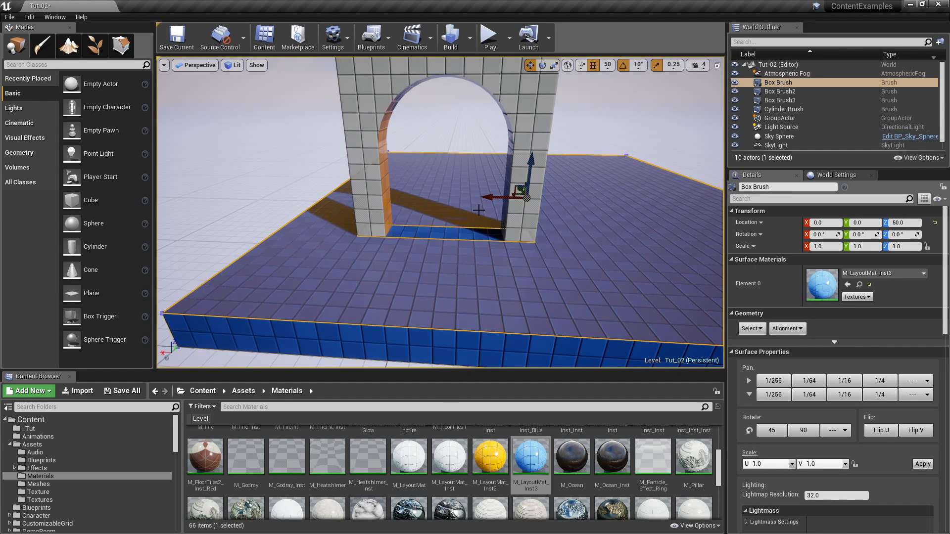
{"action": "key", "text": "Escape"}
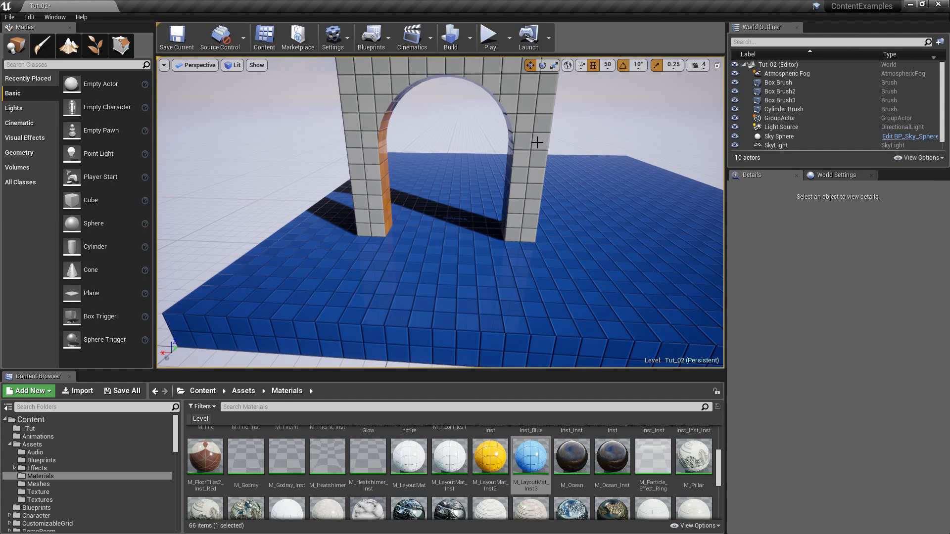
Select the grouped arch by its wall and move it back along the X axis to 450.
{"action": "left_click", "coordinate": [536, 144]}
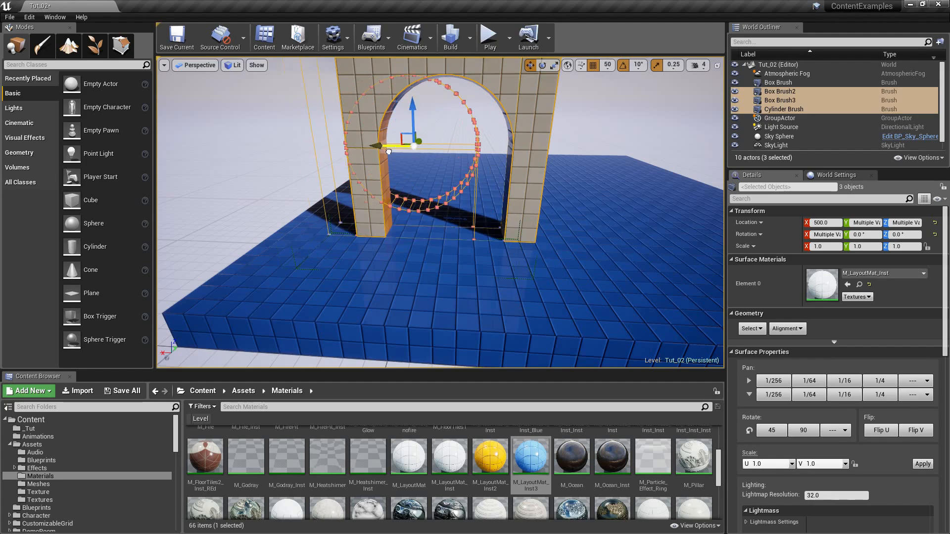
{"action": "left_click", "coordinate": [630, 201]}
{"action": "key", "text": "w"}
{"action": "right_click_drag", "start_coordinate": [517, 162], "coordinate": [516, 163]}
{"action": "left_click", "coordinate": [499, 219]}
{"action": "right_click_drag", "start_coordinate": [498, 218], "coordinate": [498, 218]}
{"action": "key", "text": "d"}
Ungroup the three arch brushes and group them again.
{"action": "right_click", "coordinate": [526, 148]}
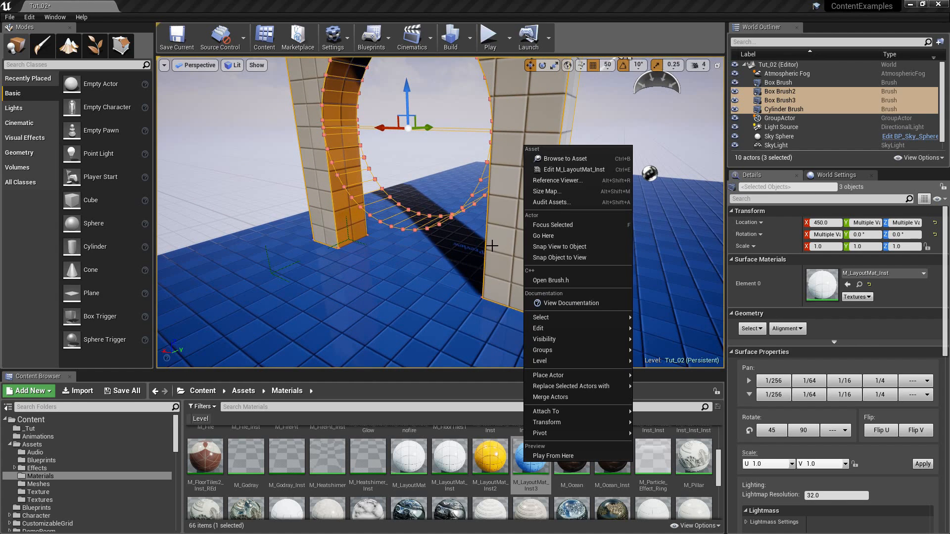
{"action": "mouse_move", "coordinate": [601, 349]}
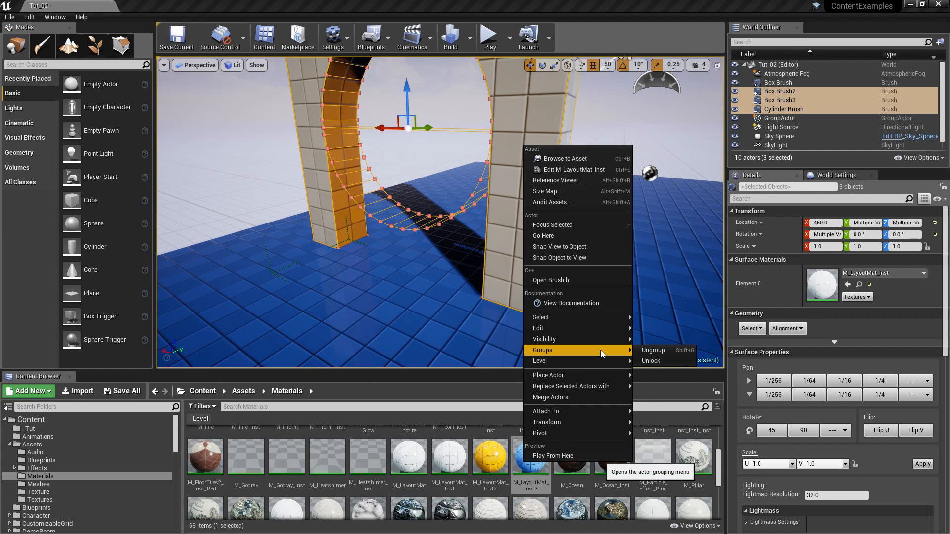
{"action": "left_click", "coordinate": [670, 349]}
{"action": "right_click_drag", "start_coordinate": [518, 179], "coordinate": [525, 175]}
{"action": "key", "text": "s"}
{"action": "right_click", "coordinate": [480, 190]}
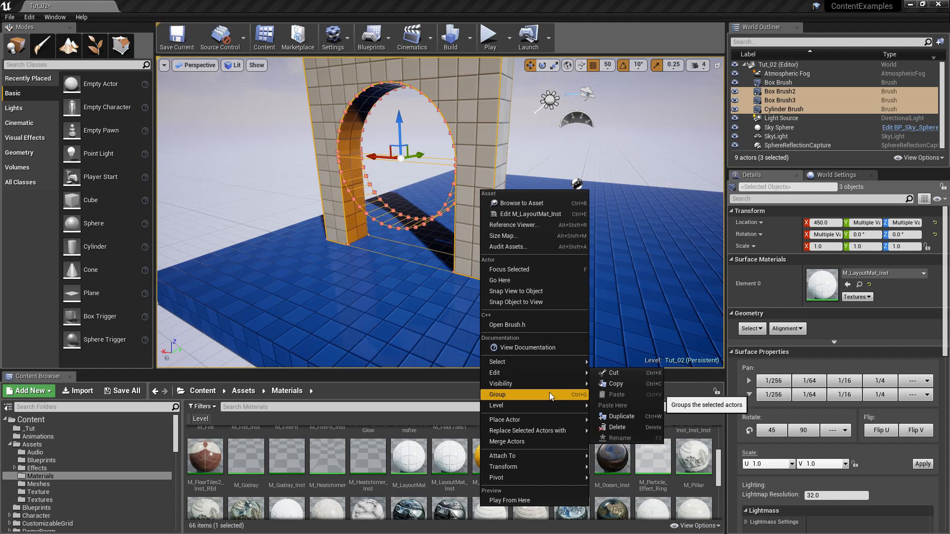
{"action": "left_click", "coordinate": [581, 396]}
{"action": "key", "text": "w"}
{"action": "mouse_move", "coordinate": [539, 290]}
{"action": "right_mouse_down"}
{"action": "mouse_move", "coordinate": [524, 307]}
{"action": "mouse_move", "coordinate": [540, 290]}
{"action": "right_mouse_up"}
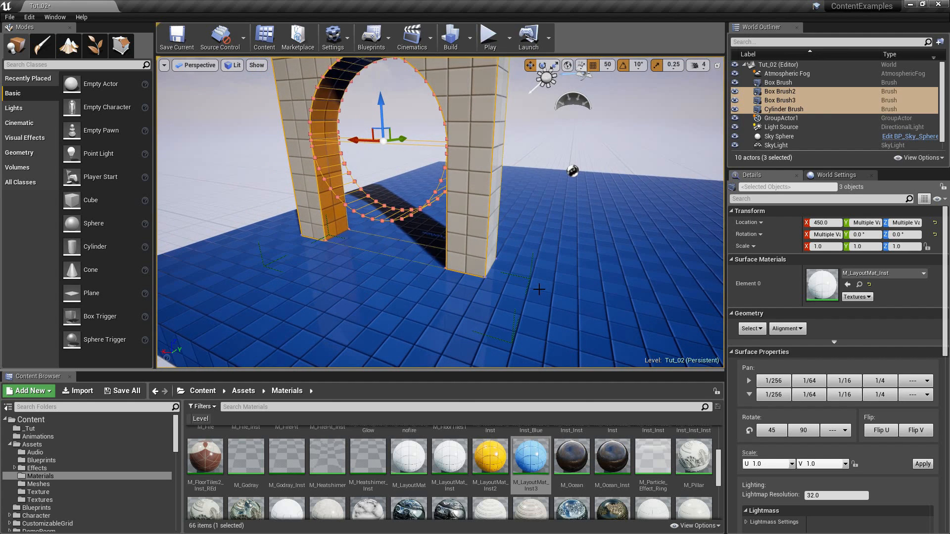
Hide GroupActor1 in the World Outliner and select the wall brush on its own.
{"action": "left_click", "coordinate": [735, 118]}
{"action": "left_click", "coordinate": [735, 118]}
{"action": "mouse_move", "coordinate": [569, 244]}
{"action": "right_mouse_down"}
{"action": "mouse_move", "coordinate": [580, 240]}
{"action": "mouse_move", "coordinate": [569, 243]}
{"action": "right_mouse_up"}
{"action": "key", "text": "s"}
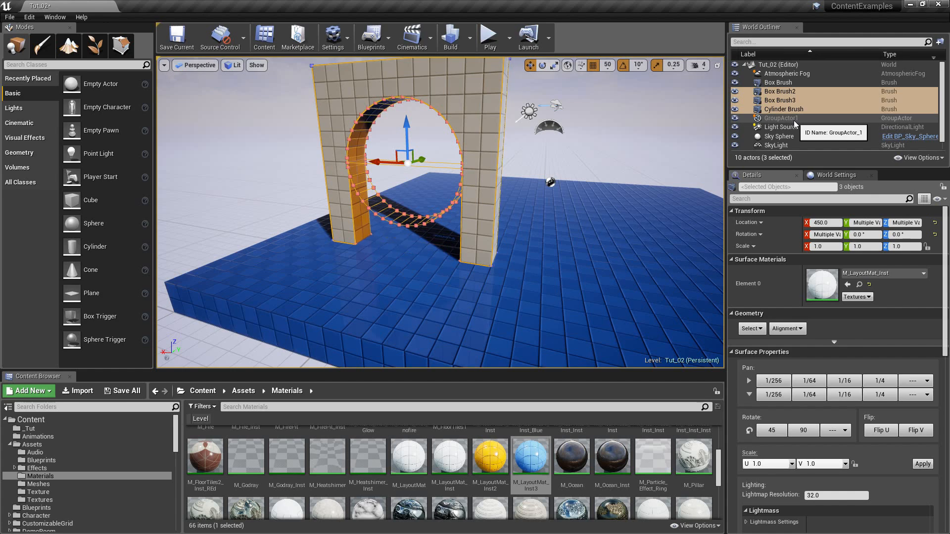
{"action": "left_click", "coordinate": [454, 153]}
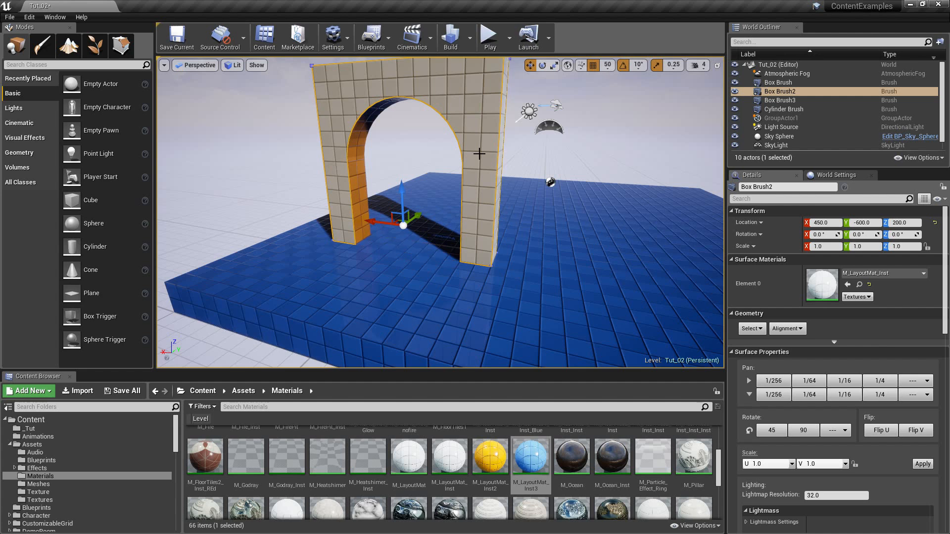
Make GroupActor1 visible again, select the whole arch group through its wall, and clear the selection.
{"action": "left_click", "coordinate": [479, 153]}
{"action": "right_click_drag", "start_coordinate": [613, 216], "coordinate": [613, 257]}
{"action": "key", "text": "w"}
{"action": "right_click_drag", "start_coordinate": [639, 193], "coordinate": [634, 153]}
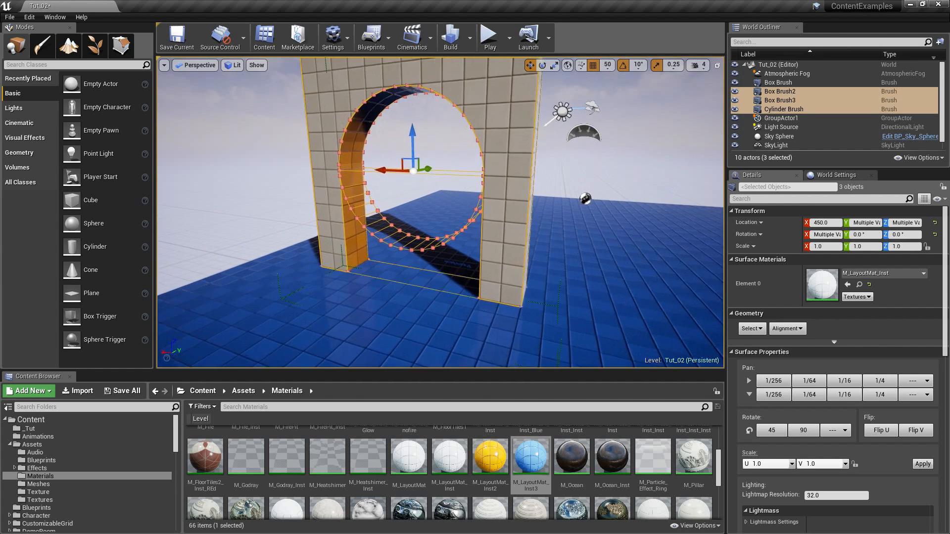
{"action": "key", "text": "Escape"}
{"action": "key", "text": "s"}
{"action": "right_click_drag", "start_coordinate": [570, 225], "coordinate": [570, 223]}
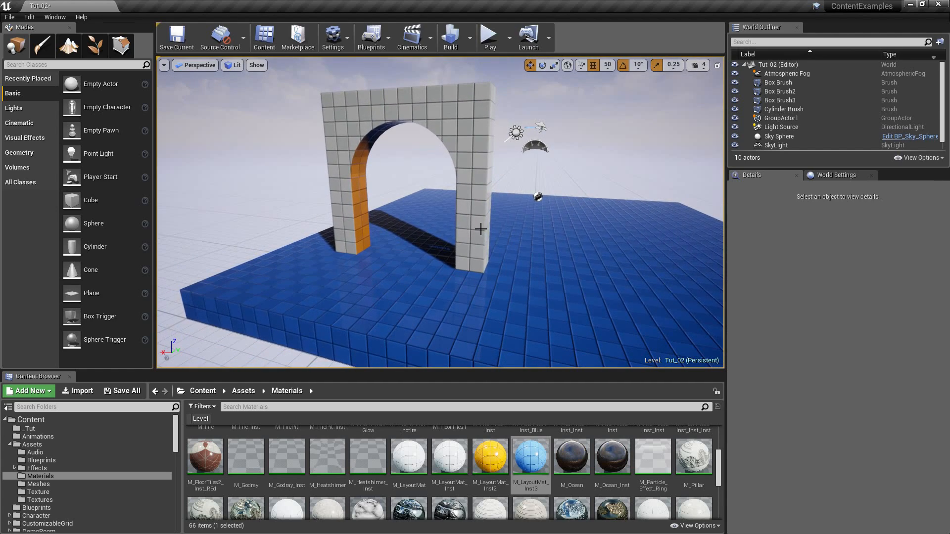
Duplicate the grouped arch along the X axis, placing the copy at X -150.
{"action": "left_click", "coordinate": [481, 229]}
{"action": "key", "text": "s"}
{"action": "right_click_drag", "start_coordinate": [455, 253], "coordinate": [483, 251]}
{"action": "key", "text": "w"}
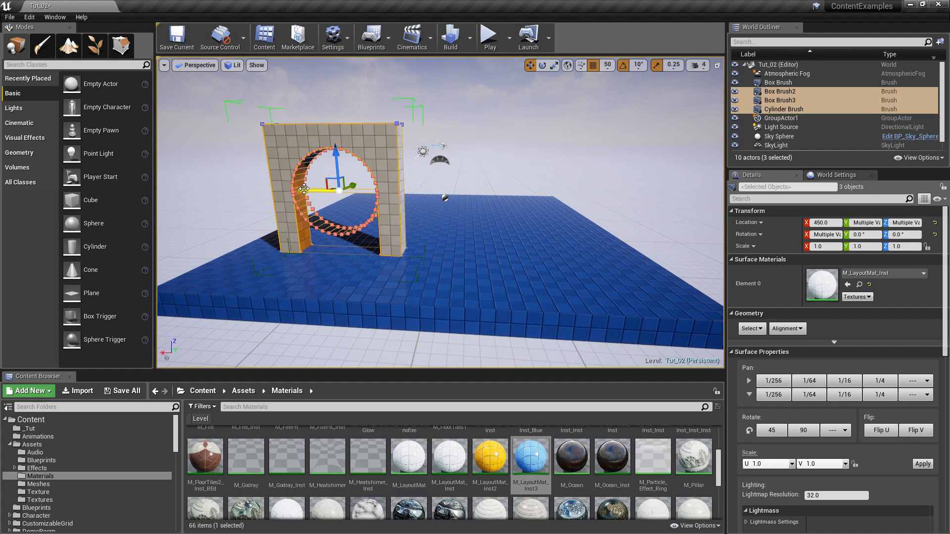
{"action": "left_click_drag", "start_coordinate": [303, 188], "coordinate": [394, 203], "text": "alt"}
{"action": "mouse_move", "coordinate": [429, 211]}
{"action": "right_mouse_down"}
{"action": "mouse_move", "coordinate": [421, 200]}
{"action": "mouse_move", "coordinate": [336, 199]}
{"action": "right_mouse_up"}
{"action": "key", "text": "Escape"}
{"action": "key", "text": "d"}
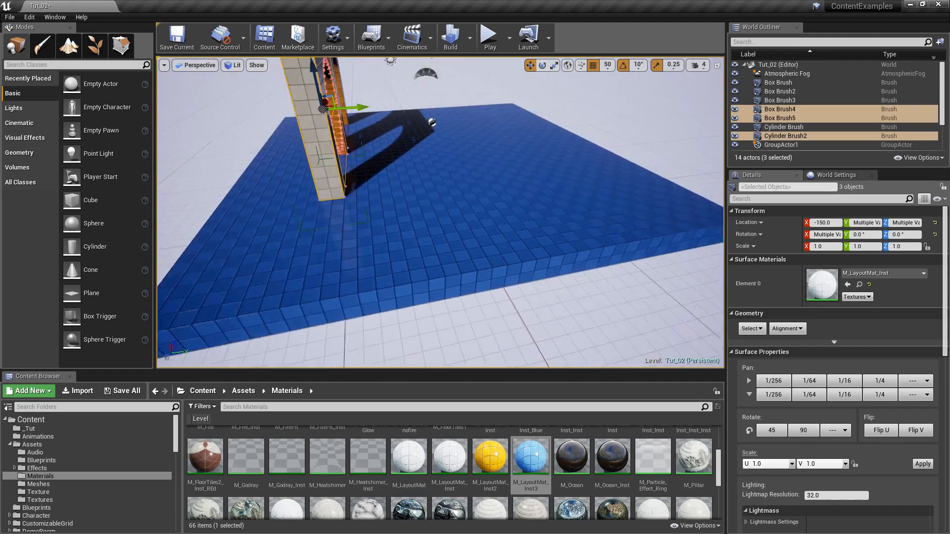
Move the original arch group along the X axis toward the floor's outer edge, away from its copy.
{"action": "mouse_move", "coordinate": [346, 199]}
{"action": "right_mouse_down"}
{"action": "mouse_move", "coordinate": [345, 189]}
{"action": "mouse_move", "coordinate": [307, 191]}
{"action": "mouse_move", "coordinate": [363, 205]}
{"action": "right_mouse_up"}
{"action": "key", "text": "a"}
{"action": "key", "text": "w"}
{"action": "key", "text": "a"}
{"action": "key", "text": "s"}
{"action": "left_click", "coordinate": [398, 145]}
{"action": "key", "text": "a"}
{"action": "right_click_drag", "start_coordinate": [399, 145], "coordinate": [401, 138]}
{"action": "key", "text": "w"}
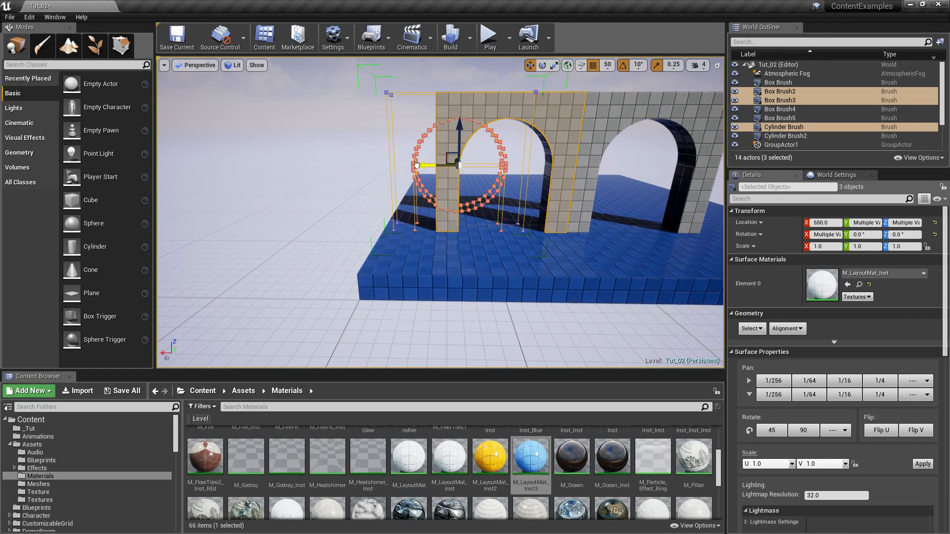
{"action": "left_click_drag", "start_coordinate": [409, 165], "coordinate": [408, 165]}
Move the copied arch group to X 100 so it butts against the original arch.
{"action": "key", "text": "d"}
{"action": "right_click_drag", "start_coordinate": [465, 133], "coordinate": [465, 131]}
{"action": "left_click", "coordinate": [466, 132]}
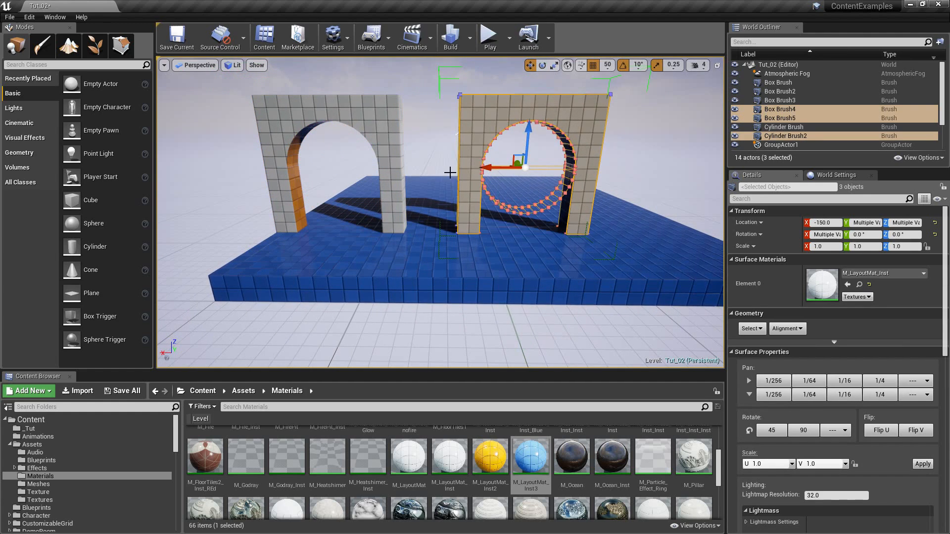
{"action": "left_click_drag", "start_coordinate": [438, 168], "coordinate": [439, 167]}
Duplicate the second arch group along the X axis to X -500, forming a third arch in the row.
{"action": "key", "text": "s"}
{"action": "right_click_drag", "start_coordinate": [438, 167], "coordinate": [346, 192]}
{"action": "key", "text": "d"}
{"action": "mouse_move", "coordinate": [316, 185]}
{"action": "left_mouse_down", "text": "alt"}
{"action": "mouse_move", "coordinate": [425, 194]}
{"action": "mouse_move", "coordinate": [407, 191]}
{"action": "left_mouse_up", "text": "alt"}
{"action": "key", "text": "w"}
{"action": "mouse_move", "coordinate": [373, 150]}
{"action": "right_mouse_down"}
{"action": "mouse_move", "coordinate": [389, 150]}
{"action": "mouse_move", "coordinate": [373, 150]}
{"action": "right_mouse_up"}
{"action": "key", "text": "s"}
{"action": "right_click_drag", "start_coordinate": [501, 233], "coordinate": [501, 233]}
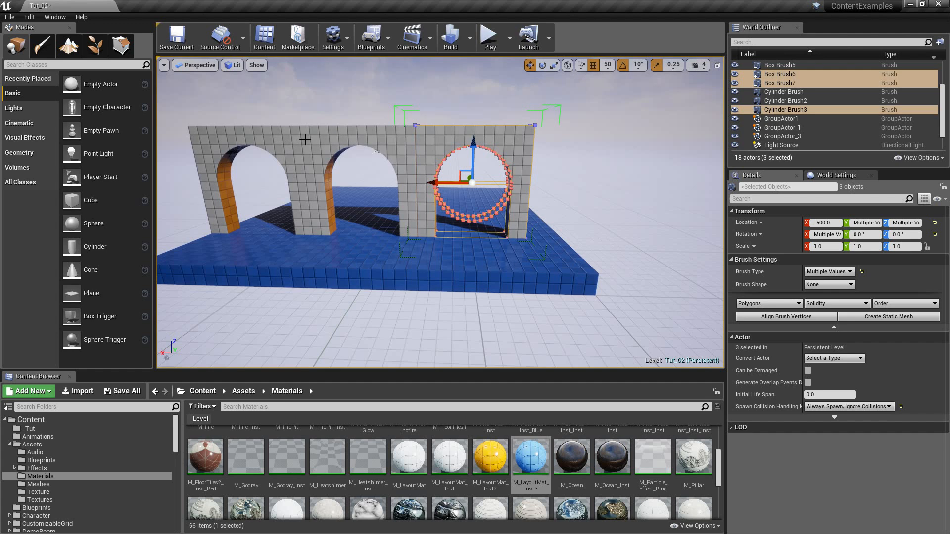
Try to apply the blue M_LayoutMat_Inst3 material to the middle arch's wall face, and undo it.
{"action": "key", "text": "w"}
{"action": "key", "text": "a"}
{"action": "right_click_drag", "start_coordinate": [330, 146], "coordinate": [351, 149]}
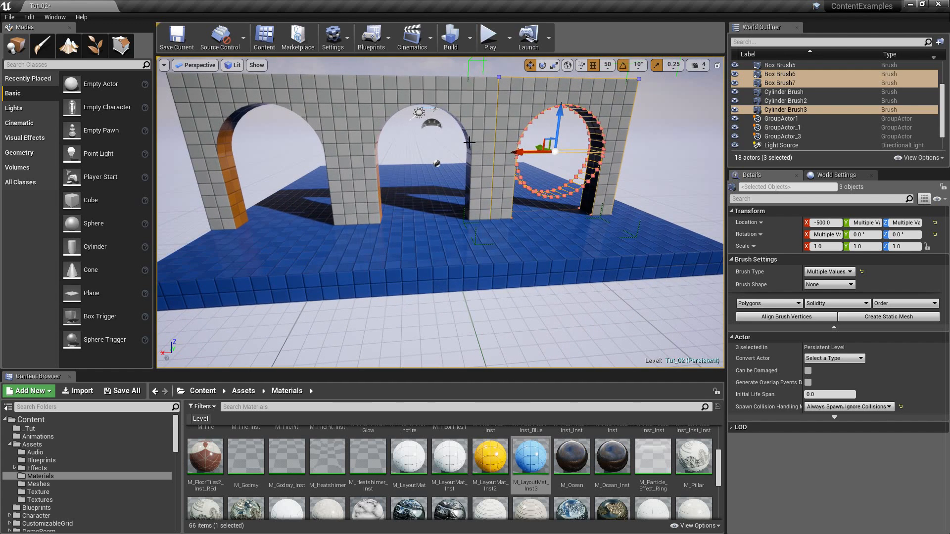
{"action": "left_click", "coordinate": [489, 139]}
{"action": "left_click", "coordinate": [499, 156], "text": "alt"}
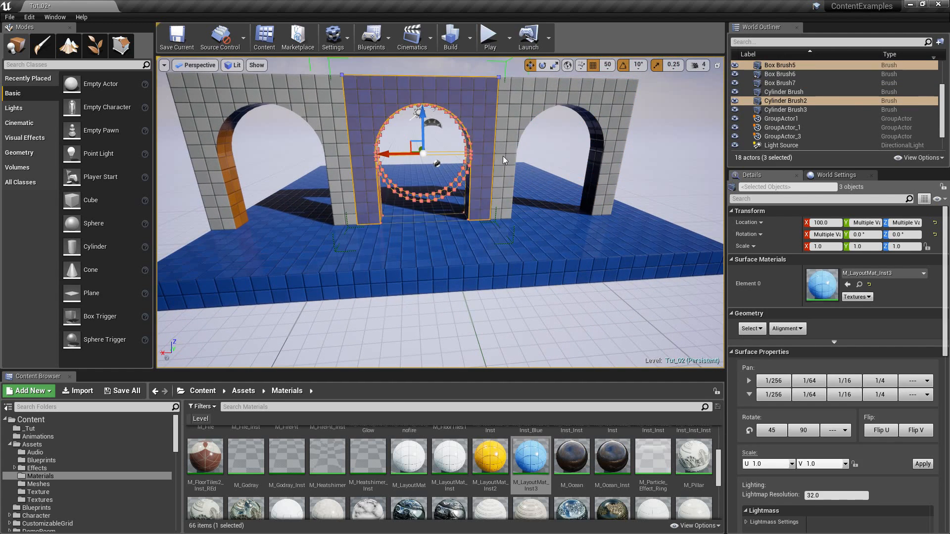
{"action": "key", "text": "ctrl+z"}
Select all three arch groups and move them together along the X axis to centre the row on the floor.
{"action": "right_click_drag", "start_coordinate": [529, 184], "coordinate": [529, 184]}
{"action": "key", "text": "s"}
{"action": "left_click", "coordinate": [511, 157], "text": "ctrl"}
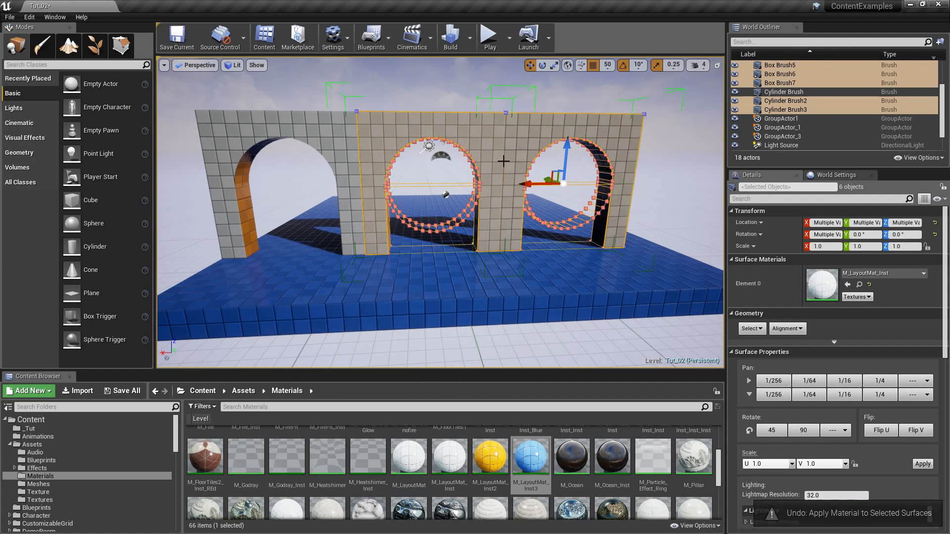
{"action": "left_click", "coordinate": [303, 135], "text": "ctrl"}
{"action": "key", "text": "s"}
{"action": "right_click_drag", "start_coordinate": [306, 213], "coordinate": [306, 213]}
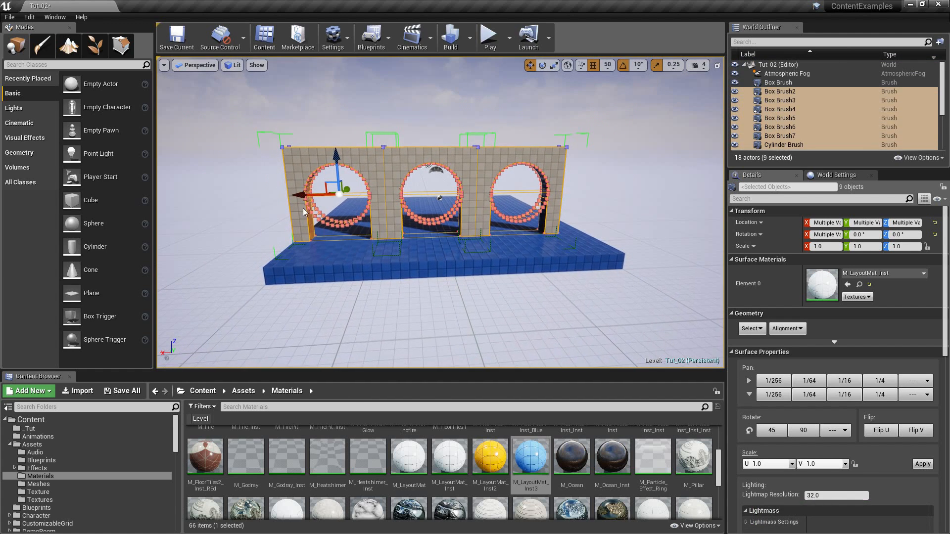
{"action": "left_click_drag", "start_coordinate": [299, 196], "coordinate": [316, 197]}
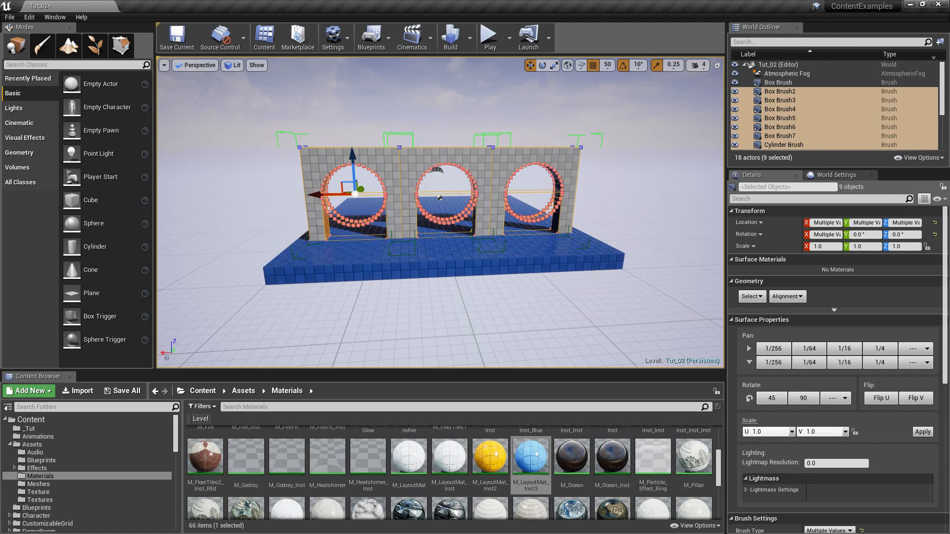
Select all three arch groups and move the row along the Y axis from mid-floor to the floor's edge.
{"action": "right_click_drag", "start_coordinate": [562, 245], "coordinate": [561, 244]}
{"action": "key", "text": "w"}
{"action": "key", "text": "d"}
{"action": "key", "text": "Escape"}
{"action": "key", "text": "d"}
{"action": "right_click_drag", "start_coordinate": [506, 214], "coordinate": [506, 214]}
{"action": "key", "text": "s"}
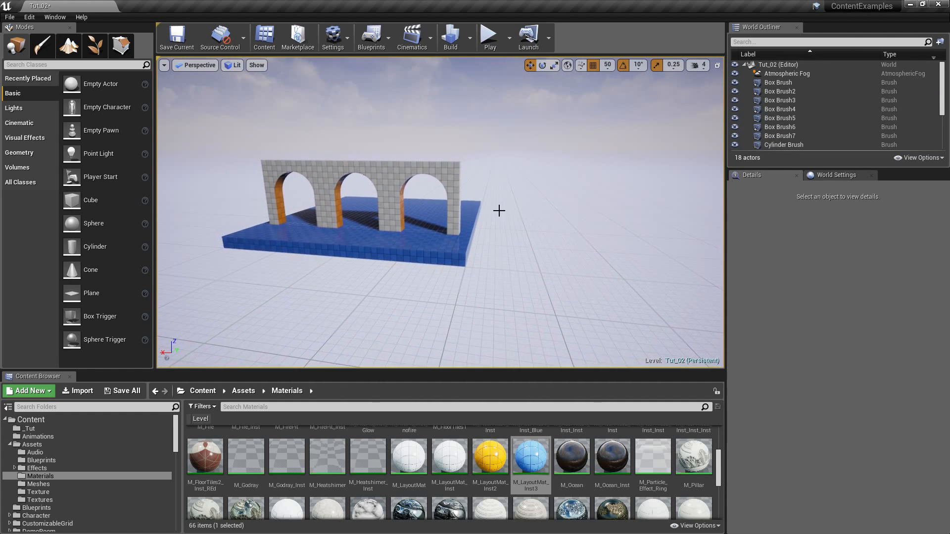
{"action": "left_click", "coordinate": [435, 170]}
{"action": "left_click", "coordinate": [351, 177]}
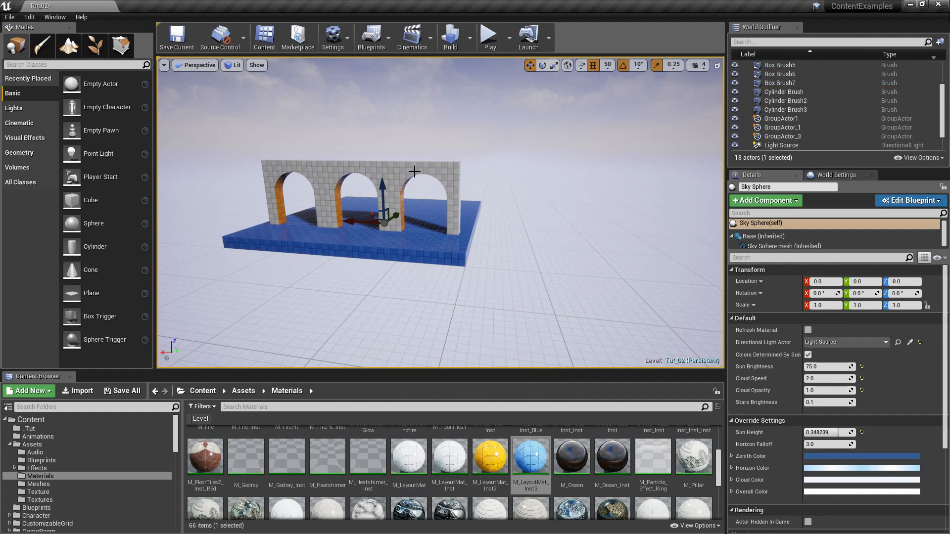
{"action": "left_click", "coordinate": [413, 174]}
{"action": "left_click", "coordinate": [345, 170], "text": "ctrl"}
{"action": "left_click", "coordinate": [299, 166], "text": "ctrl"}
{"action": "key", "text": "d"}
{"action": "right_click_drag", "start_coordinate": [404, 206], "coordinate": [404, 206]}
{"action": "left_click_drag", "start_coordinate": [419, 176], "coordinate": [383, 179]}
{"action": "key", "text": "s"}
Duplicate the row of three arches while rotating the copy about the vertical axis so it stands perpendicular to the original.
{"action": "right_click_drag", "start_coordinate": [443, 197], "coordinate": [470, 189]}
{"action": "key", "text": "d"}
{"action": "key", "text": "d"}
{"action": "key", "text": "e"}
{"action": "key", "text": "d"}
{"action": "left_click_drag", "start_coordinate": [471, 186], "coordinate": [496, 212]}
{"action": "left_click_drag", "start_coordinate": [396, 194], "coordinate": [396, 194], "text": "alt"}
{"action": "key", "text": "s"}
{"action": "right_click_drag", "start_coordinate": [396, 194], "coordinate": [396, 194]}
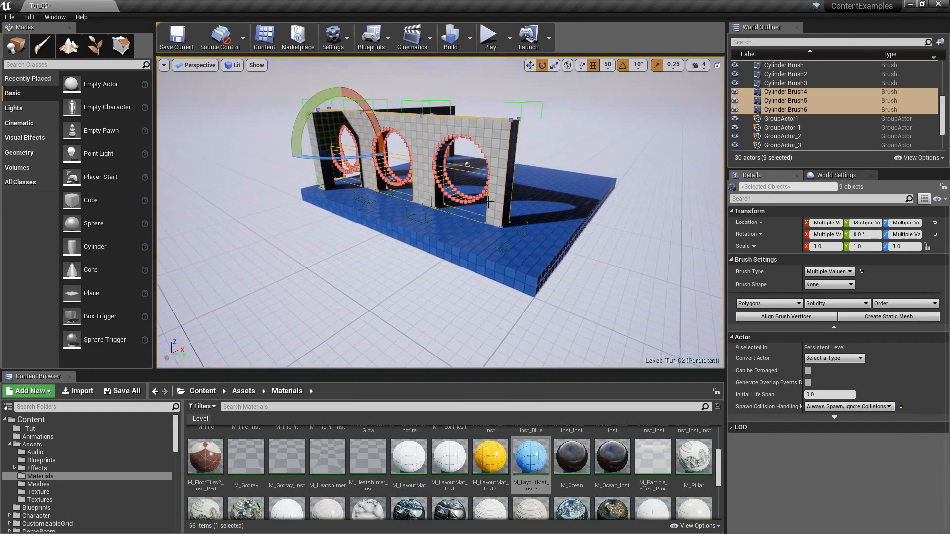
Move the rotated arch row along the adjacent floor edge so its end meets the original row at the corner.
{"action": "key", "text": "w"}
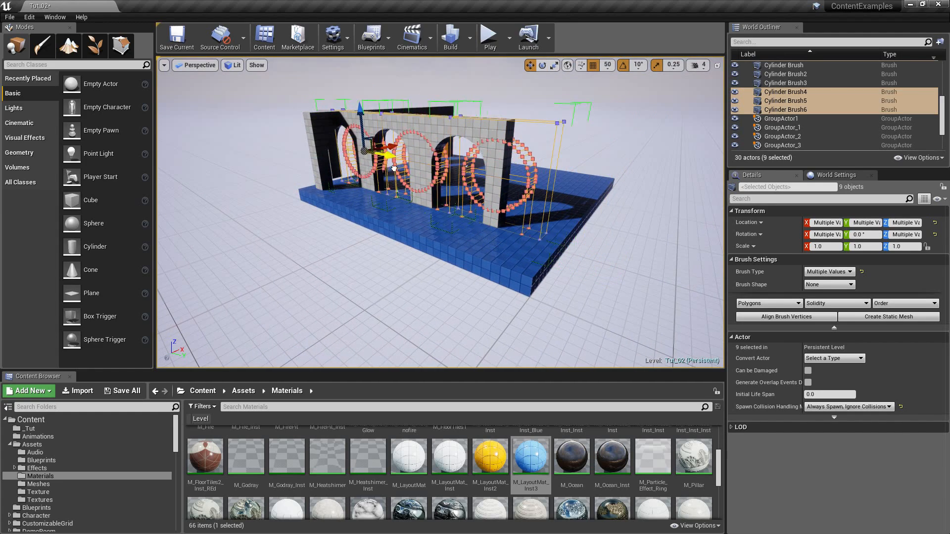
{"action": "left_click_drag", "start_coordinate": [373, 163], "coordinate": [374, 163]}
{"action": "key", "text": "a"}
{"action": "right_click_drag", "start_coordinate": [374, 162], "coordinate": [387, 164]}
{"action": "key", "text": "w"}
{"action": "key", "text": "d"}
{"action": "key", "text": "w"}
{"action": "key", "text": "f"}
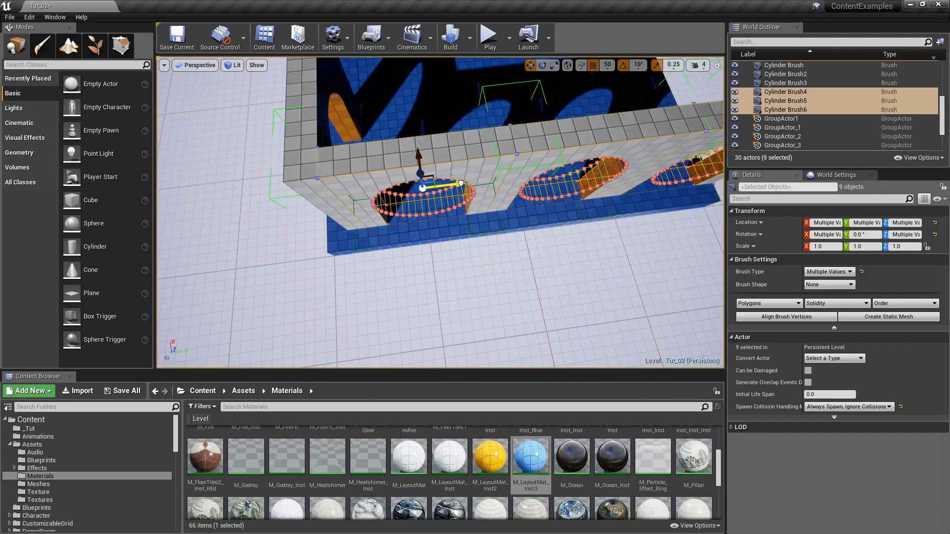
{"action": "left_click_drag", "start_coordinate": [464, 184], "coordinate": [479, 183]}
{"action": "right_click_drag", "start_coordinate": [479, 184], "coordinate": [479, 184]}
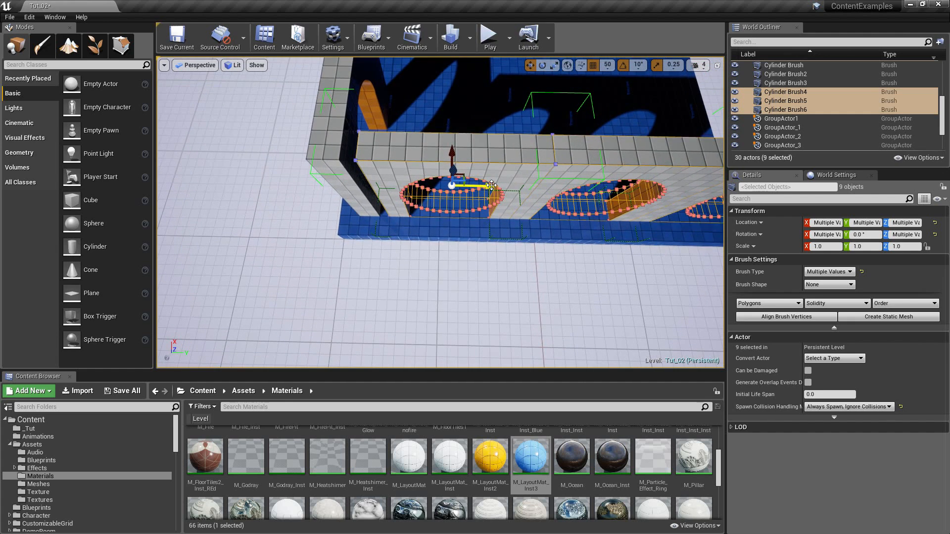
{"action": "left_click_drag", "start_coordinate": [489, 185], "coordinate": [482, 185]}
{"action": "right_click_drag", "start_coordinate": [481, 190], "coordinate": [481, 190]}
{"action": "right_click_drag", "start_coordinate": [513, 242], "coordinate": [514, 242]}
Add the other row's three arch groups to the selection and duplicate both rows with a -90° rotation about the vertical axis.
{"action": "left_click", "coordinate": [544, 229], "text": "ctrl"}
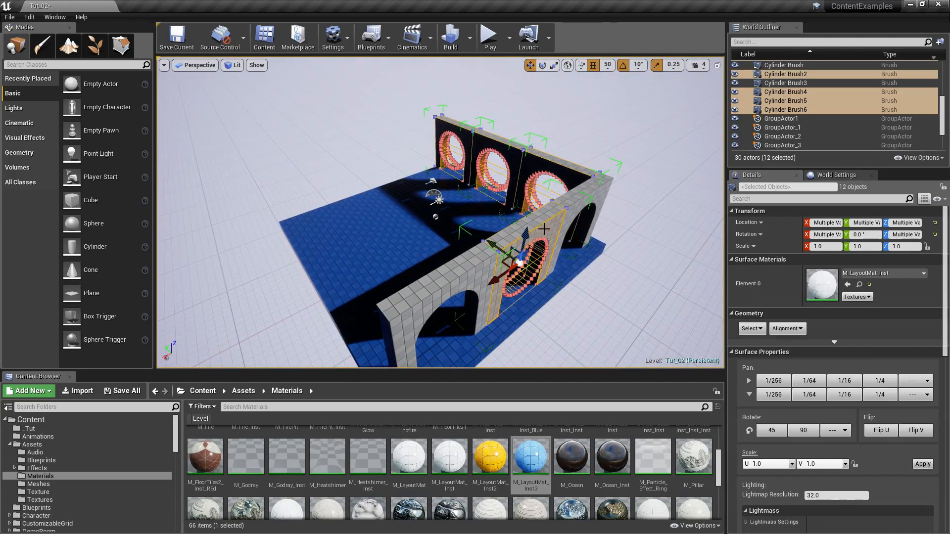
{"action": "left_click", "coordinate": [598, 194], "text": "ctrl"}
{"action": "left_click", "coordinate": [437, 284], "text": "ctrl"}
{"action": "right_click_drag", "start_coordinate": [470, 274], "coordinate": [470, 274]}
{"action": "right_click_drag", "start_coordinate": [551, 259], "coordinate": [551, 259]}
{"action": "key", "text": "e"}
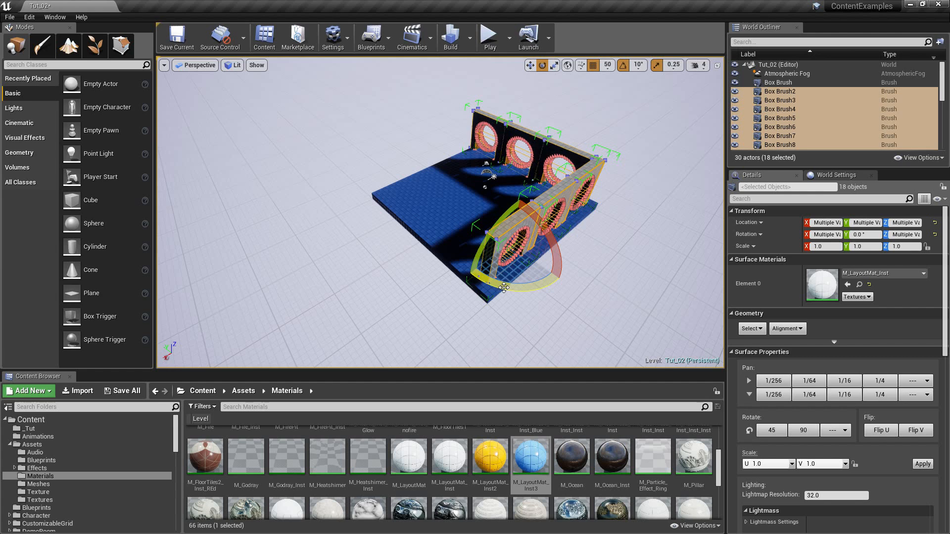
{"action": "left_click_drag", "start_coordinate": [466, 278], "coordinate": [638, 205], "text": "alt"}
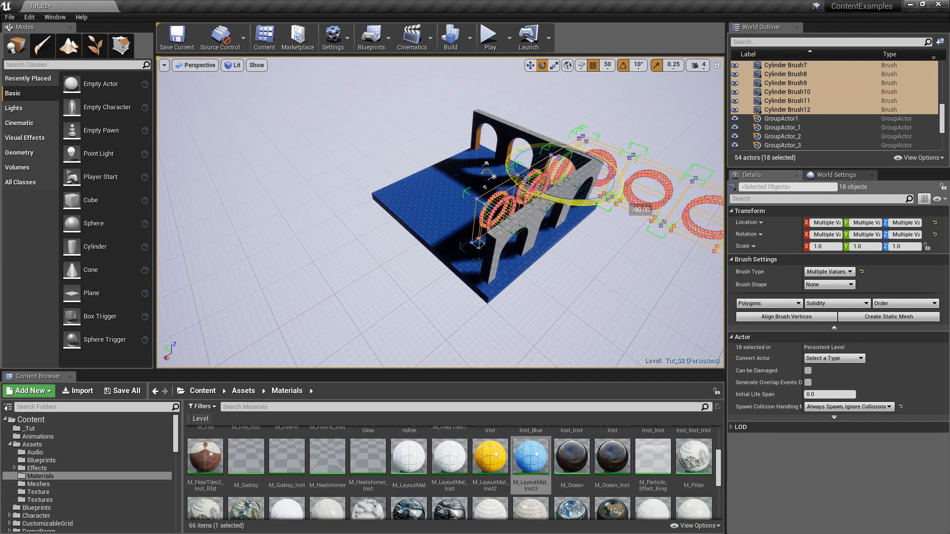
Turn the copied pair of arch rows towards the opposite corner and move it across to the floor's far side.
{"action": "key", "text": "w"}
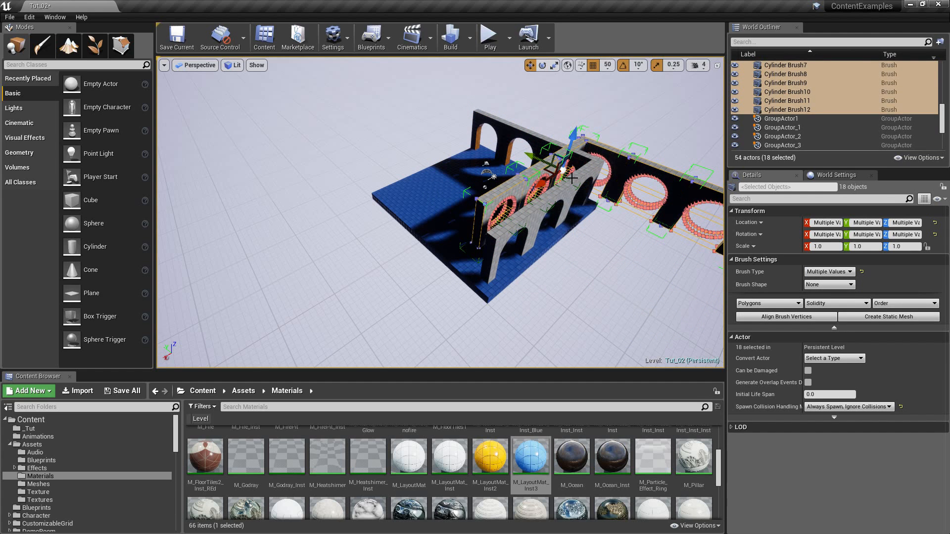
{"action": "left_click_drag", "start_coordinate": [535, 157], "coordinate": [426, 111]}
{"action": "mouse_move", "coordinate": [426, 111]}
{"action": "right_mouse_down"}
{"action": "mouse_move", "coordinate": [429, 92]}
{"action": "mouse_move", "coordinate": [396, 121]}
{"action": "mouse_move", "coordinate": [413, 119]}
{"action": "right_mouse_up"}
{"action": "key", "text": "e"}
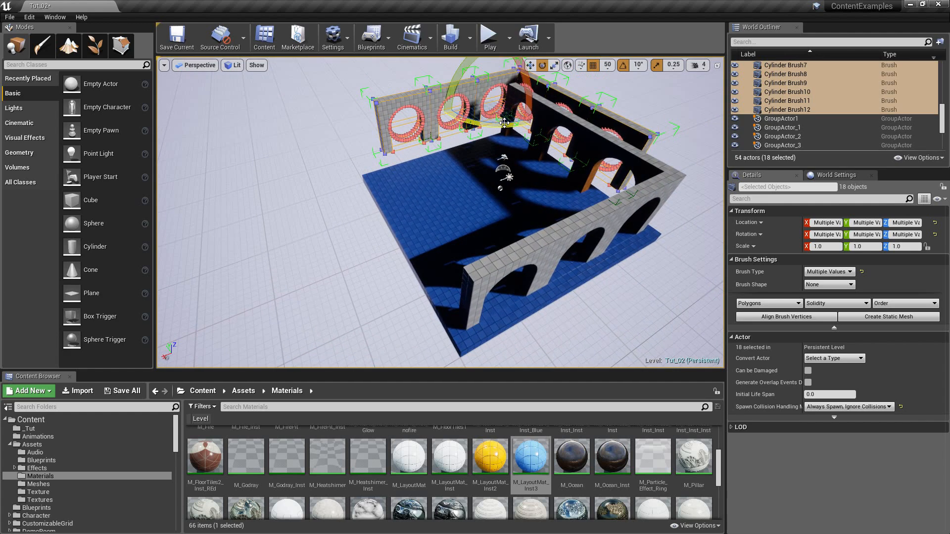
{"action": "left_click_drag", "start_coordinate": [494, 126], "coordinate": [546, 136]}
{"action": "key", "text": "w"}
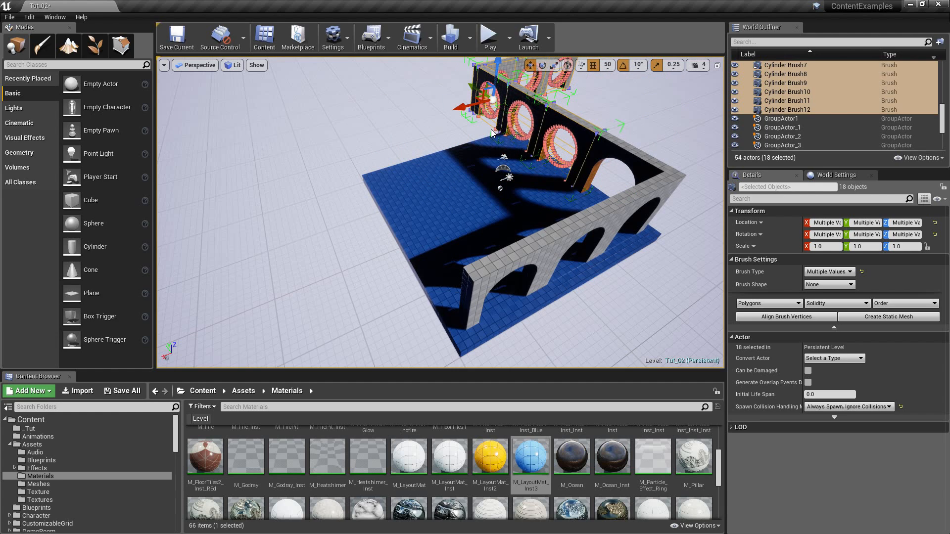
{"action": "mouse_move", "coordinate": [470, 106]}
{"action": "left_mouse_down"}
{"action": "mouse_move", "coordinate": [460, 99]}
{"action": "mouse_move", "coordinate": [318, 133]}
{"action": "mouse_move", "coordinate": [339, 148]}
{"action": "left_mouse_up"}
{"action": "right_click_drag", "start_coordinate": [342, 149], "coordinate": [222, 167]}
Move the copied corner pair against the original rows to close a four-sided arcade, and deselect it.
{"action": "key", "text": "F11"}
{"action": "key", "text": "F11"}
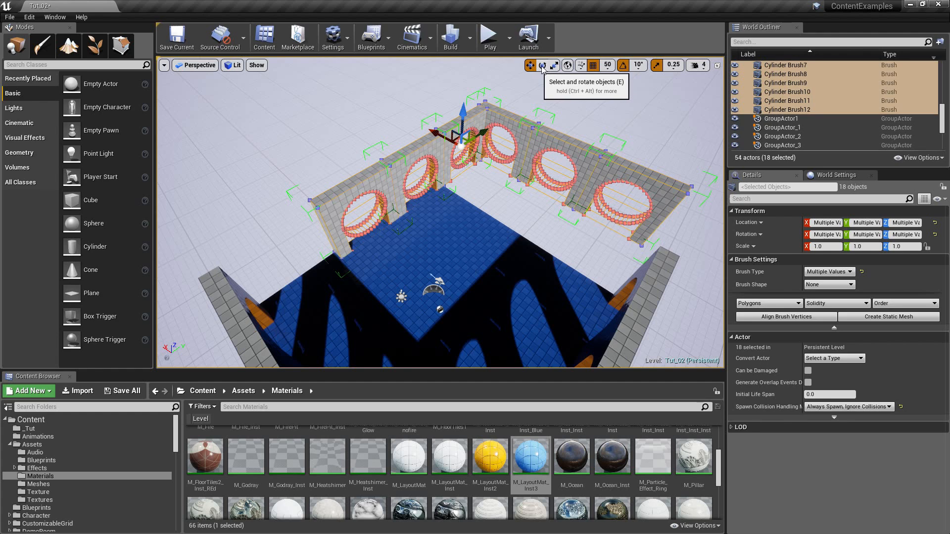
{"action": "left_click", "coordinate": [541, 66]}
{"action": "left_click", "coordinate": [532, 66]}
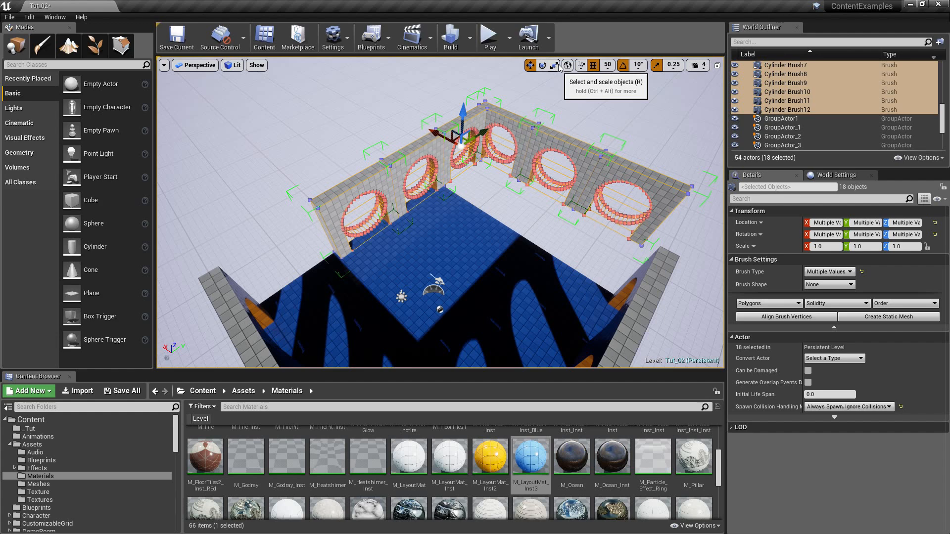
{"action": "left_click_drag", "start_coordinate": [549, 89], "coordinate": [525, 89], "text": "alt"}
{"action": "left_click_drag", "start_coordinate": [643, 181], "coordinate": [535, 178], "text": "alt"}
{"action": "mouse_move", "coordinate": [535, 179]}
{"action": "right_mouse_down"}
{"action": "mouse_move", "coordinate": [525, 217]}
{"action": "mouse_move", "coordinate": [475, 208]}
{"action": "mouse_move", "coordinate": [435, 169]}
{"action": "mouse_move", "coordinate": [402, 187]}
{"action": "right_mouse_up"}
{"action": "left_click", "coordinate": [613, 180]}
{"action": "mouse_move", "coordinate": [613, 180]}
{"action": "right_mouse_down"}
{"action": "mouse_move", "coordinate": [560, 195]}
{"action": "mouse_move", "coordinate": [602, 218]}
{"action": "mouse_move", "coordinate": [638, 213]}
{"action": "mouse_move", "coordinate": [584, 208]}
{"action": "right_mouse_up"}
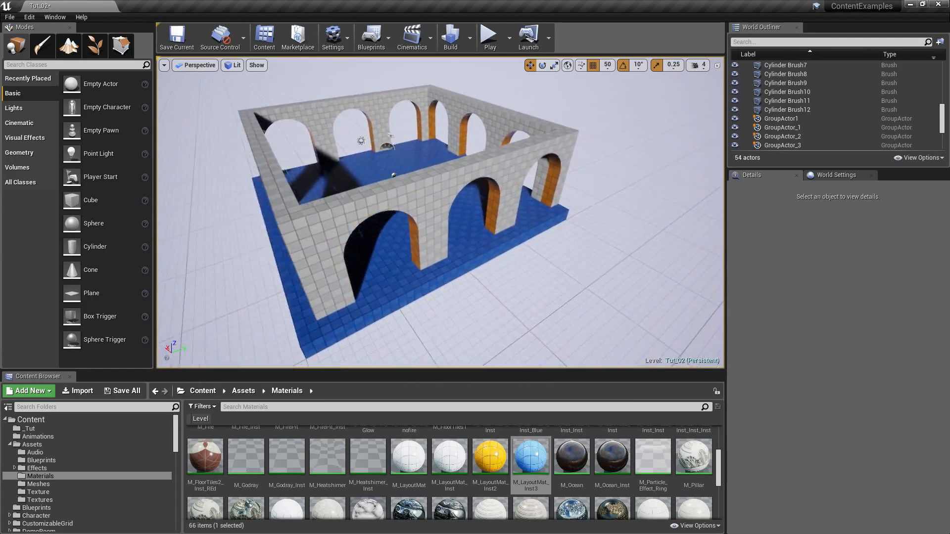
Select the blue floor brush and move it along the Y axis to 50 to centre it under the arcade.
{"action": "left_click", "coordinate": [551, 186]}
{"action": "mouse_move", "coordinate": [550, 186]}
{"action": "right_mouse_down"}
{"action": "mouse_move", "coordinate": [539, 191]}
{"action": "mouse_move", "coordinate": [572, 186]}
{"action": "mouse_move", "coordinate": [569, 212]}
{"action": "mouse_move", "coordinate": [537, 218]}
{"action": "mouse_move", "coordinate": [505, 180]}
{"action": "mouse_move", "coordinate": [470, 179]}
{"action": "right_mouse_up"}
{"action": "left_click", "coordinate": [470, 241]}
{"action": "right_click_drag", "start_coordinate": [470, 241], "coordinate": [498, 248]}
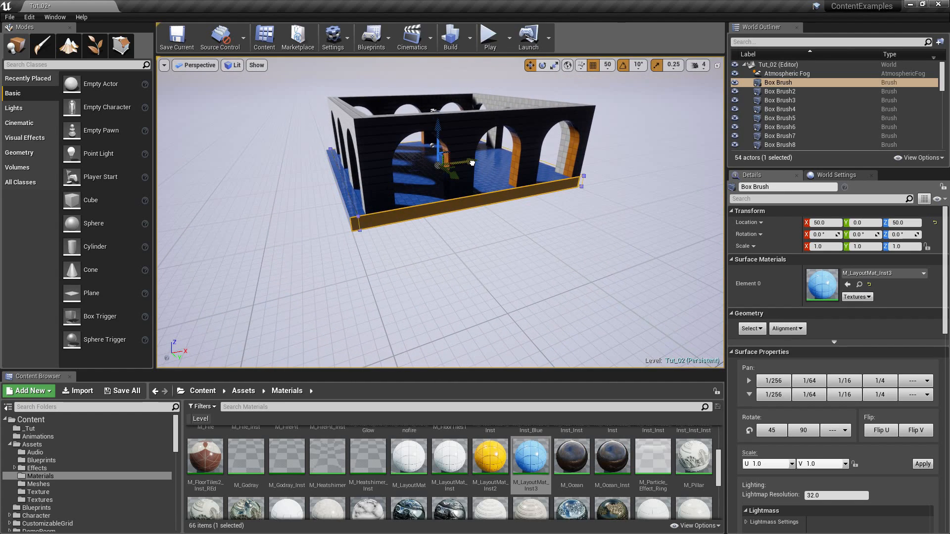
{"action": "left_click", "coordinate": [527, 198]}
{"action": "right_click_drag", "start_coordinate": [528, 198], "coordinate": [498, 170]}
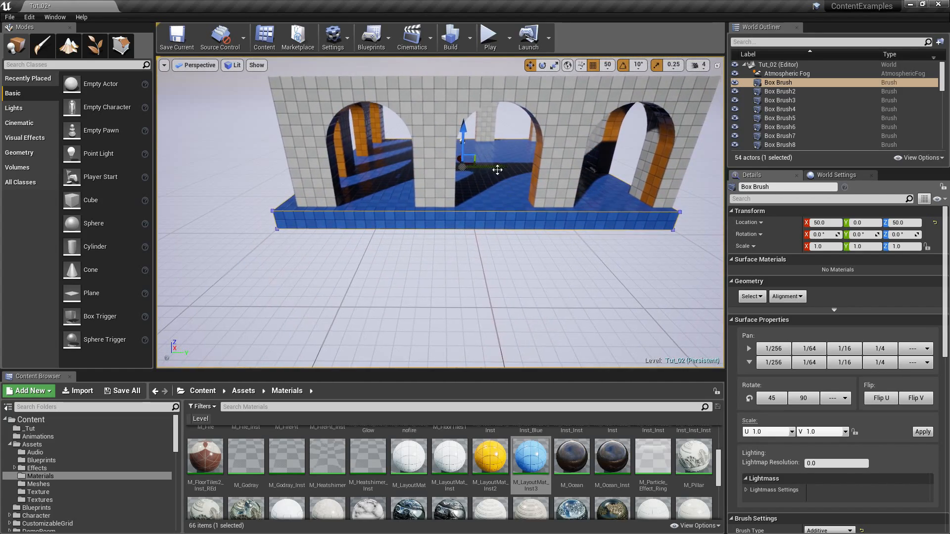
{"action": "left_click_drag", "start_coordinate": [504, 168], "coordinate": [505, 168]}
{"action": "right_click_drag", "start_coordinate": [505, 168], "coordinate": [213, 166]}
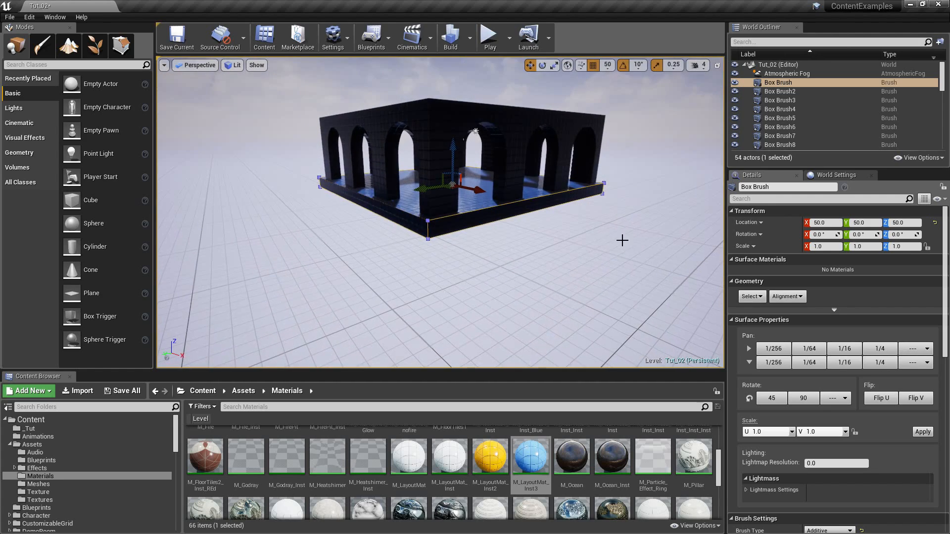
Set the floor brush's X and Y sizes to 3000.
{"action": "left_click", "coordinate": [483, 209]}
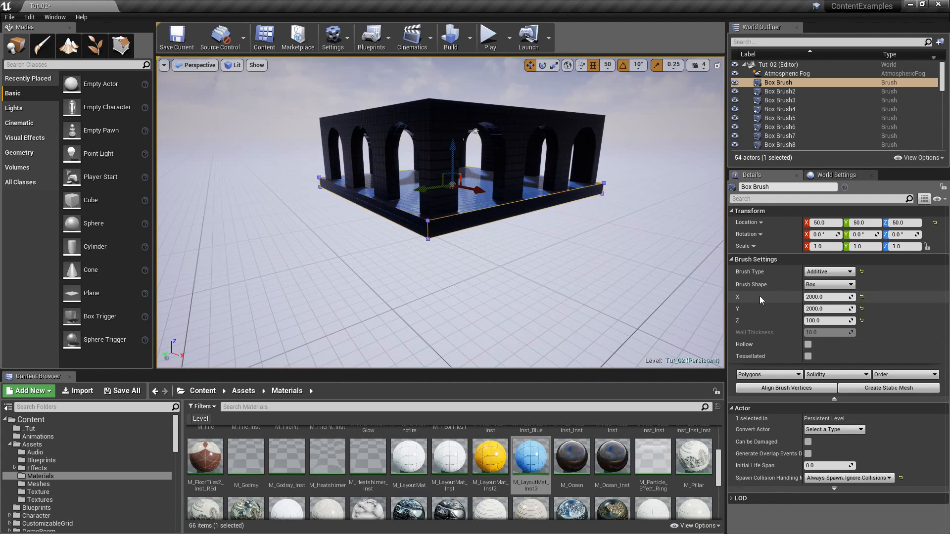
{"action": "left_click", "coordinate": [840, 297]}
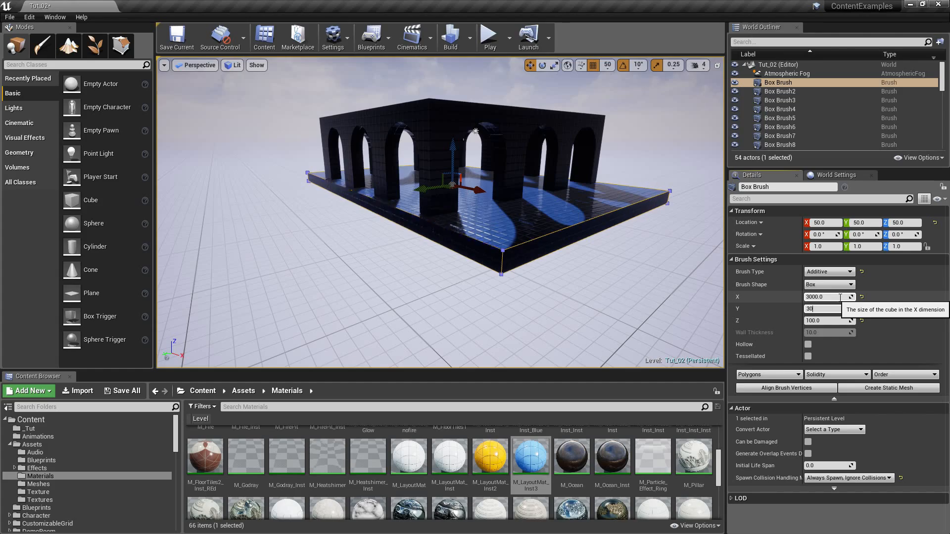
{"action": "mouse_move", "coordinate": [594, 247]}
{"action": "right_mouse_down"}
{"action": "mouse_move", "coordinate": [594, 287]}
{"action": "mouse_move", "coordinate": [575, 297]}
{"action": "mouse_move", "coordinate": [545, 218]}
{"action": "mouse_move", "coordinate": [550, 183]}
{"action": "mouse_move", "coordinate": [569, 277]}
{"action": "mouse_move", "coordinate": [614, 254]}
{"action": "mouse_move", "coordinate": [569, 302]}
{"action": "mouse_move", "coordinate": [446, 243]}
{"action": "mouse_move", "coordinate": [334, 250]}
{"action": "mouse_move", "coordinate": [445, 263]}
{"action": "mouse_move", "coordinate": [500, 252]}
{"action": "mouse_move", "coordinate": [436, 260]}
{"action": "right_mouse_up"}
Switch the perspective viewport's view mode to Unlit.
{"action": "mouse_move", "coordinate": [344, 117]}
{"action": "right_mouse_down"}
{"action": "mouse_move", "coordinate": [420, 120]}
{"action": "mouse_move", "coordinate": [345, 117]}
{"action": "right_mouse_up"}
{"action": "left_click", "coordinate": [237, 66]}
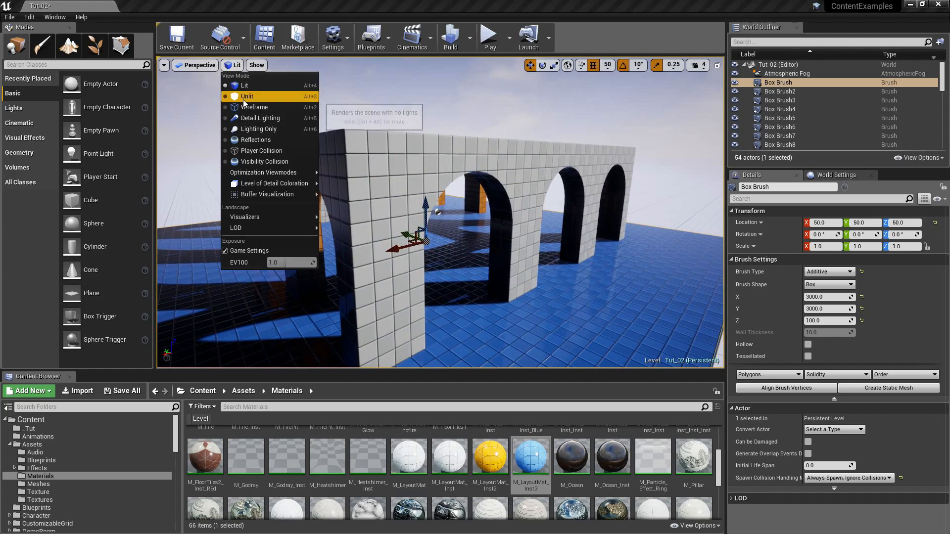
{"action": "left_click", "coordinate": [239, 97]}
{"action": "mouse_move", "coordinate": [399, 161]}
{"action": "right_mouse_down"}
{"action": "mouse_move", "coordinate": [391, 171]}
{"action": "mouse_move", "coordinate": [262, 172]}
{"action": "right_mouse_up"}
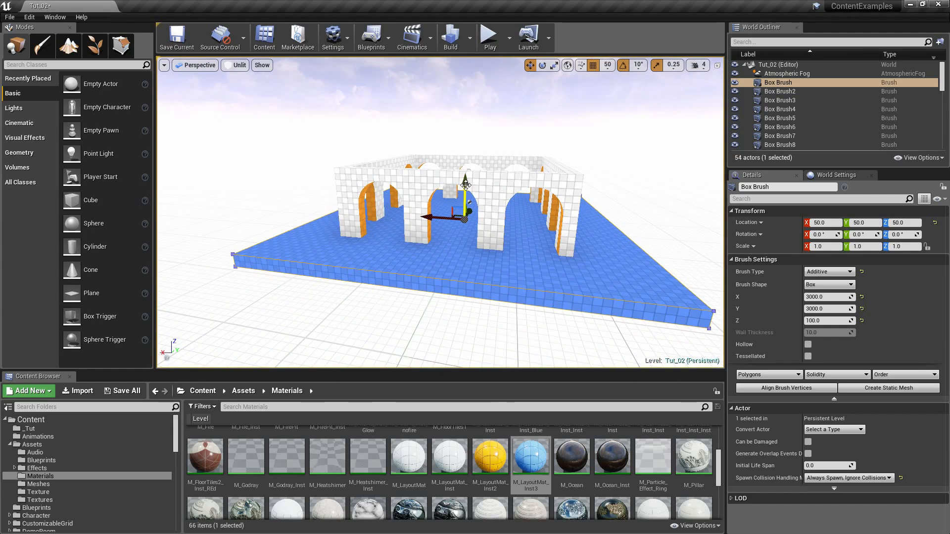
Duplicate the floor brush upward along the Z axis to 800 to form a roof slab above the arches.
{"action": "left_click_drag", "start_coordinate": [465, 182], "coordinate": [472, 111], "text": "alt"}
{"action": "key", "text": "w"}
{"action": "mouse_move", "coordinate": [472, 110]}
{"action": "right_mouse_down"}
{"action": "mouse_move", "coordinate": [475, 96]}
{"action": "mouse_move", "coordinate": [436, 82]}
{"action": "mouse_move", "coordinate": [453, 110]}
{"action": "right_mouse_up"}
{"action": "key", "text": "s"}
{"action": "key", "text": "w"}
{"action": "key", "text": "w"}
{"action": "key", "text": "s"}
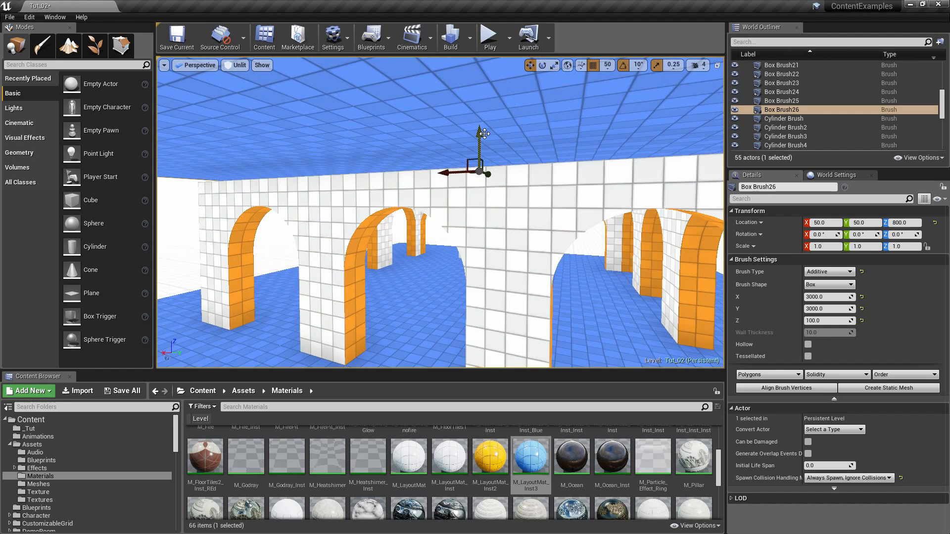
Try lowering the roof slab along the Z axis to about 150, and return it to 800.
{"action": "left_click_drag", "start_coordinate": [485, 134], "coordinate": [484, 243]}
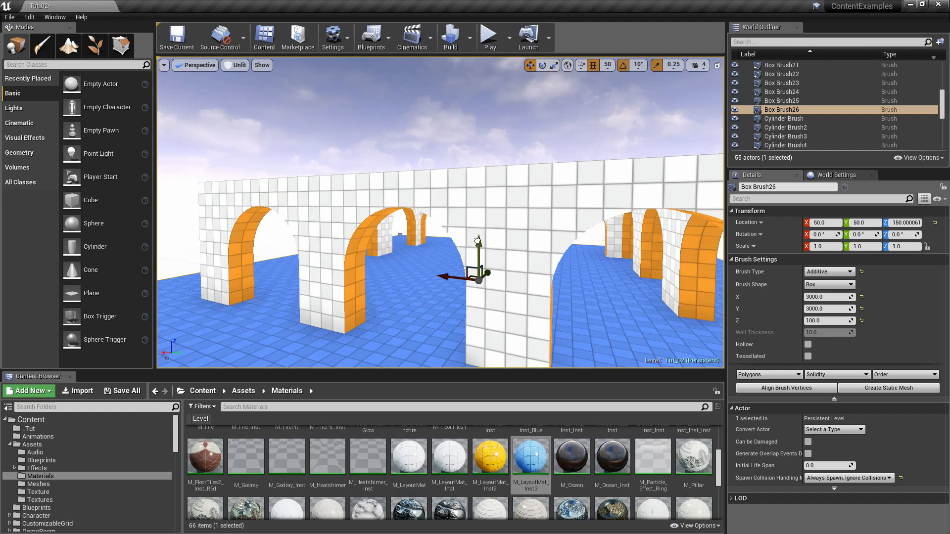
{"action": "left_click_drag", "start_coordinate": [504, 65], "coordinate": [505, 66]}
{"action": "mouse_move", "coordinate": [505, 146]}
{"action": "right_mouse_down"}
{"action": "mouse_move", "coordinate": [505, 101]}
{"action": "mouse_move", "coordinate": [502, 117]}
{"action": "right_mouse_up"}
{"action": "key", "text": "w"}
{"action": "key", "text": "s"}
{"action": "left_click_drag", "start_coordinate": [487, 186], "coordinate": [488, 187]}
{"action": "mouse_move", "coordinate": [487, 186]}
{"action": "right_mouse_down"}
{"action": "mouse_move", "coordinate": [488, 232]}
{"action": "mouse_move", "coordinate": [489, 193]}
{"action": "right_mouse_up"}
{"action": "key", "text": "s"}
{"action": "key", "text": "w"}
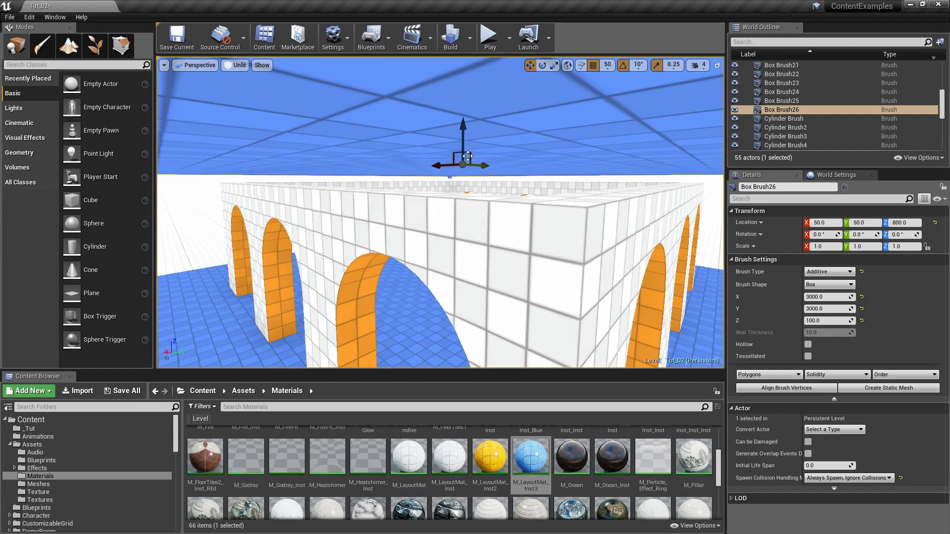
Set the position grid snap to 10 and lower the roof slab along the Z axis to 760.
{"action": "mouse_move", "coordinate": [464, 126]}
{"action": "left_mouse_down"}
{"action": "mouse_move", "coordinate": [436, 151]}
{"action": "mouse_move", "coordinate": [469, 67]}
{"action": "left_mouse_up"}
{"action": "right_click_drag", "start_coordinate": [469, 67], "coordinate": [479, 127]}
{"action": "left_click", "coordinate": [608, 64]}
{"action": "left_click", "coordinate": [613, 107]}
{"action": "left_click_drag", "start_coordinate": [532, 200], "coordinate": [531, 199]}
{"action": "mouse_move", "coordinate": [533, 179]}
{"action": "right_mouse_down"}
{"action": "mouse_move", "coordinate": [533, 217]}
{"action": "mouse_move", "coordinate": [518, 184]}
{"action": "mouse_move", "coordinate": [518, 203]}
{"action": "right_mouse_up"}
{"action": "left_click_drag", "start_coordinate": [516, 206], "coordinate": [516, 210]}
{"action": "right_click_drag", "start_coordinate": [516, 210], "coordinate": [517, 230]}
{"action": "mouse_move", "coordinate": [450, 132]}
{"action": "right_mouse_down"}
{"action": "mouse_move", "coordinate": [450, 141]}
{"action": "mouse_move", "coordinate": [450, 132]}
{"action": "right_mouse_up"}
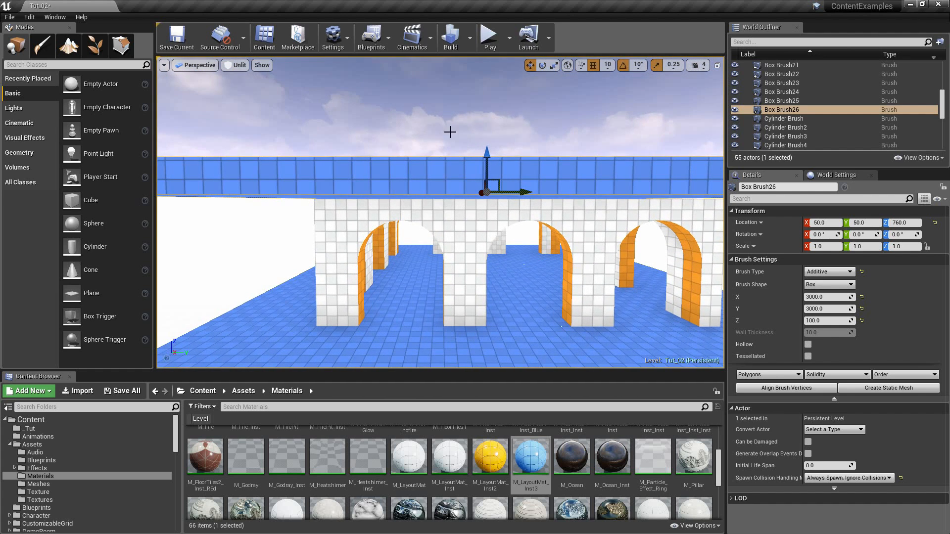
Maximize the Left wireframe view and lower the roof slab to Z 750 so it rests on the walls.
{"action": "left_click", "coordinate": [717, 66]}
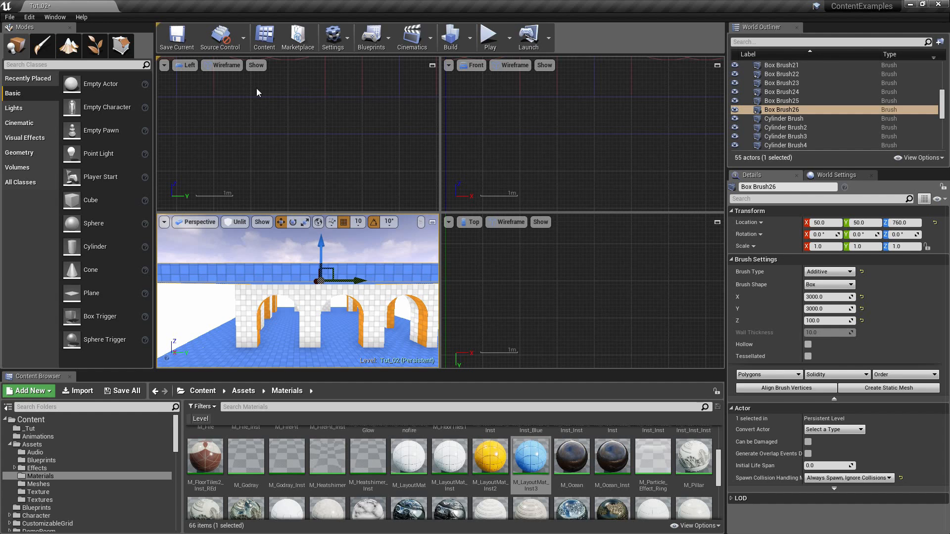
{"action": "key", "text": "f"}
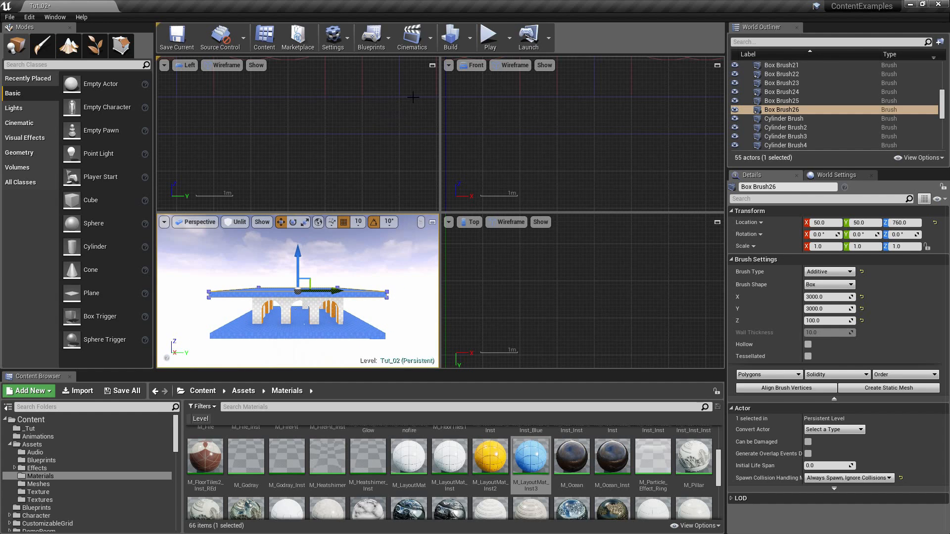
{"action": "left_click", "coordinate": [432, 66]}
{"action": "key", "text": "f"}
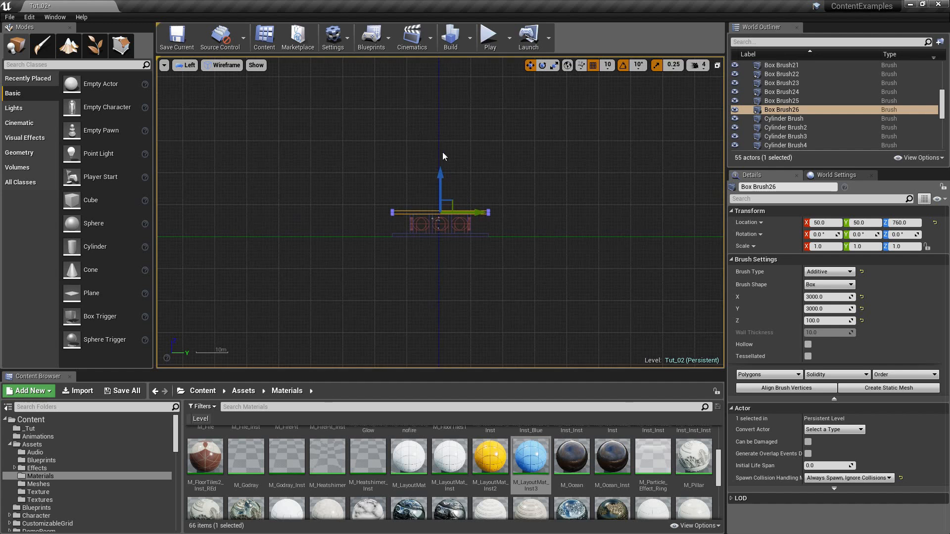
{"action": "scroll", "coordinate": [454, 211], "scroll_direction": "up", "scroll_amount": 6}
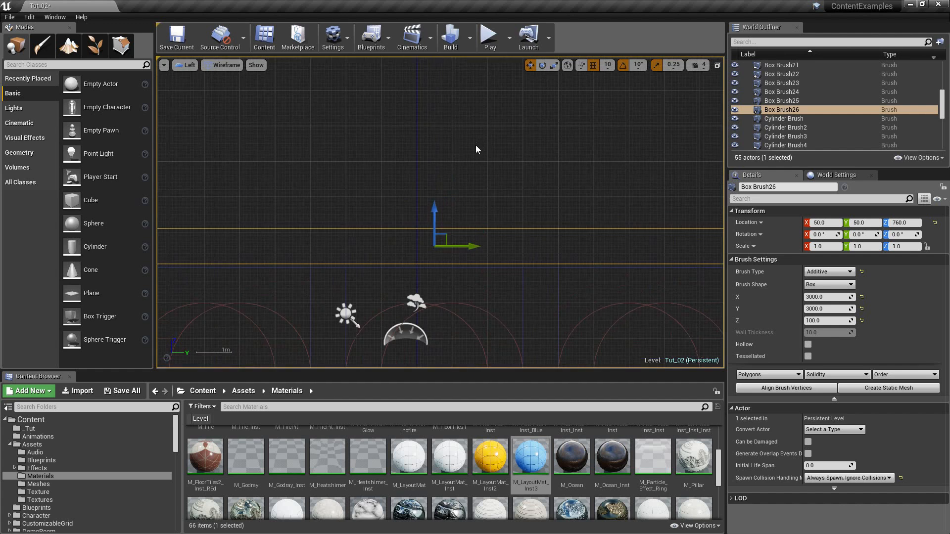
{"action": "scroll", "coordinate": [535, 105], "scroll_direction": "up", "scroll_amount": 1}
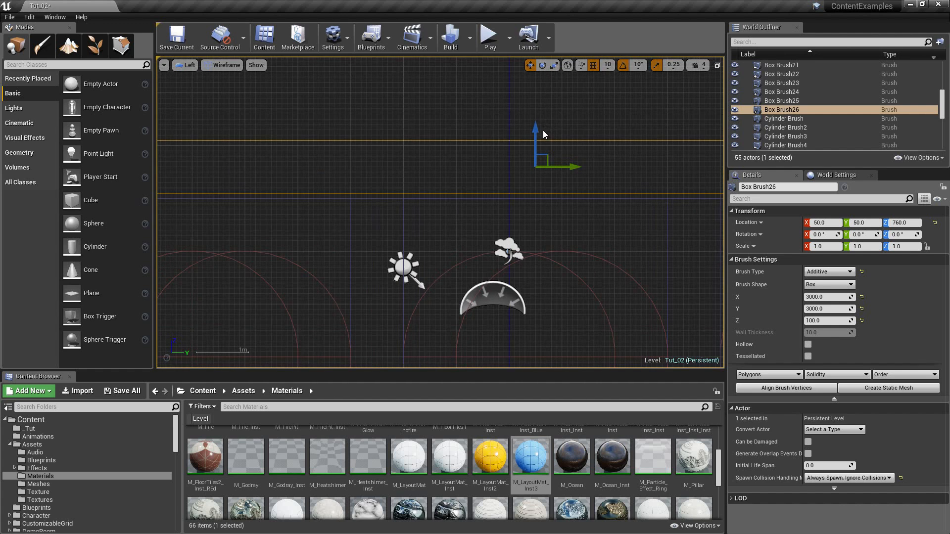
{"action": "left_click_drag", "start_coordinate": [538, 132], "coordinate": [538, 134]}
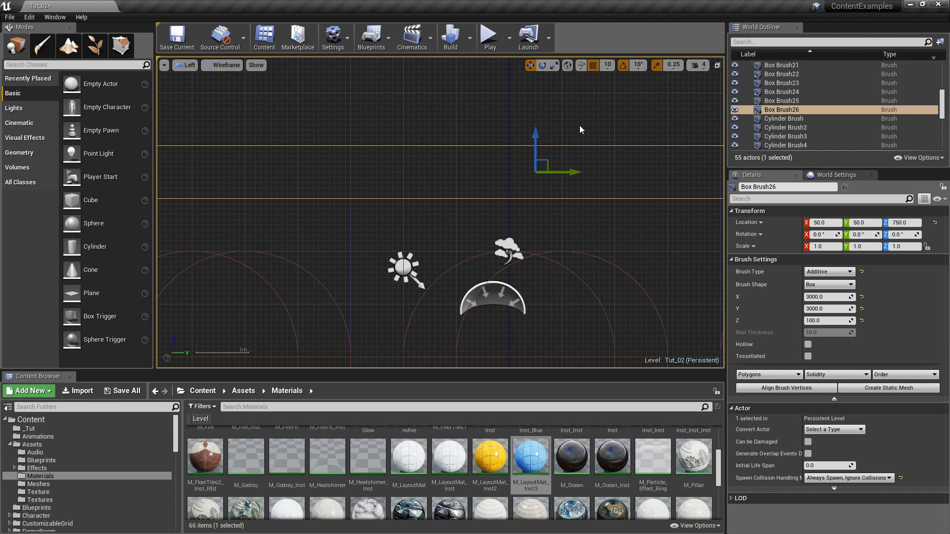
{"action": "scroll", "coordinate": [394, 176], "scroll_direction": "down", "scroll_amount": 7}
{"action": "scroll", "coordinate": [513, 152], "scroll_direction": "up", "scroll_amount": 2}
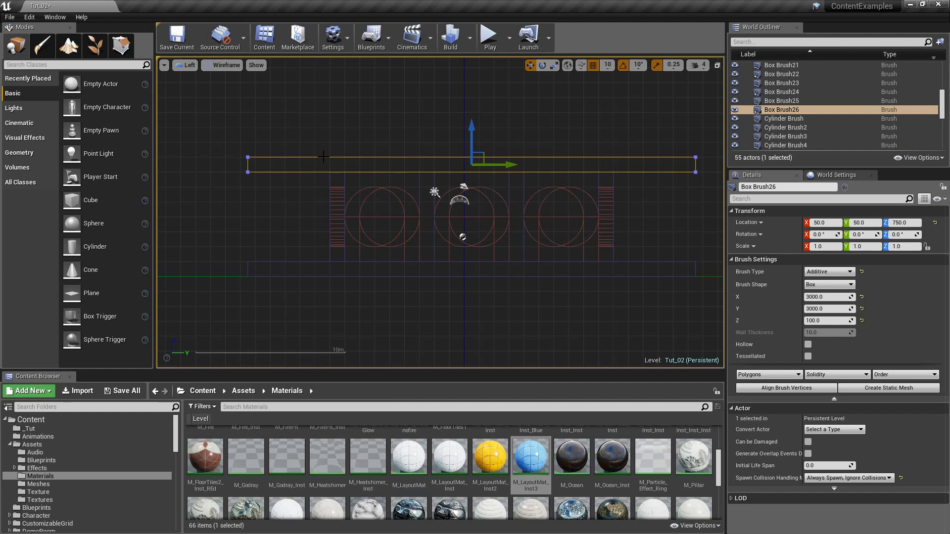
Switch to geometry editing mode, select the roof slab and try moving its end vertices inward along the Y axis.
{"action": "left_click", "coordinate": [121, 44]}
{"action": "left_click", "coordinate": [215, 131]}
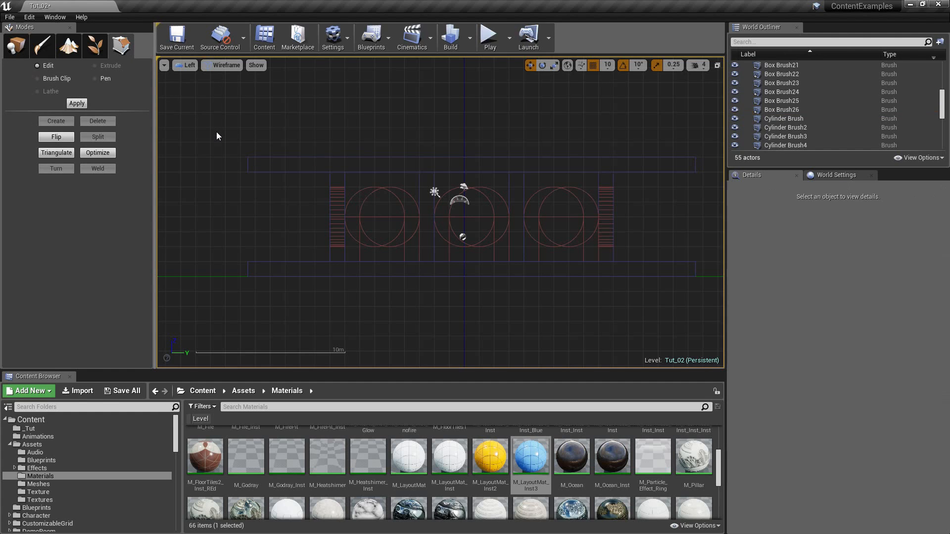
{"action": "left_click", "coordinate": [269, 158]}
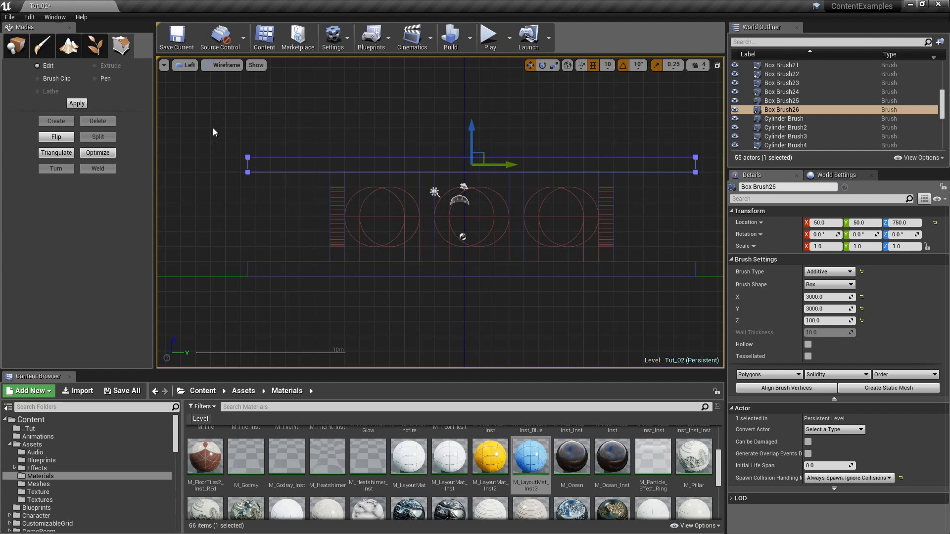
{"action": "left_click_drag", "start_coordinate": [230, 171], "coordinate": [333, 182]}
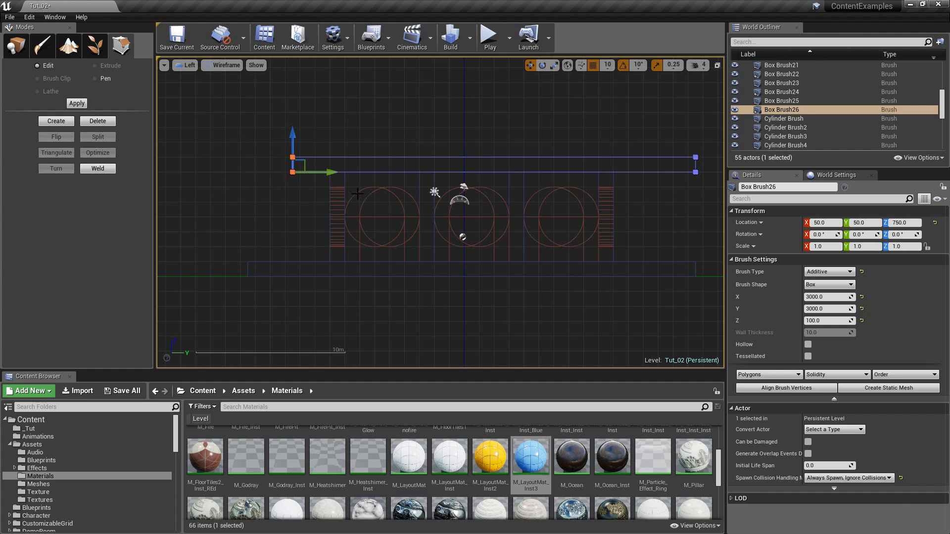
{"action": "key", "text": "ctrl+z"}
Set the position grid snap to 50 and pull both Y-side ends of the roof slab inward, leaving a small overhang beyond the walls.
{"action": "left_click", "coordinate": [607, 65]}
{"action": "left_click", "coordinate": [608, 119]}
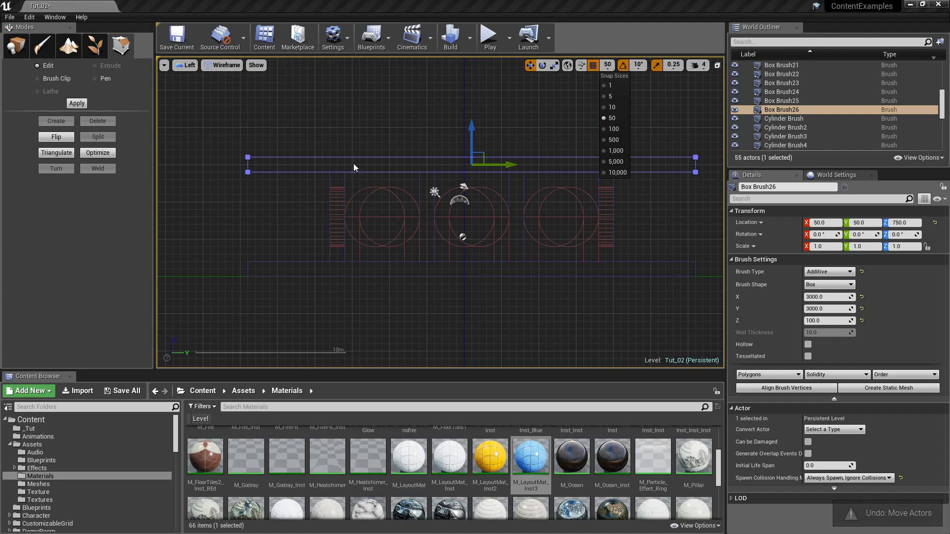
{"action": "left_click", "coordinate": [250, 119]}
{"action": "left_click", "coordinate": [249, 167]}
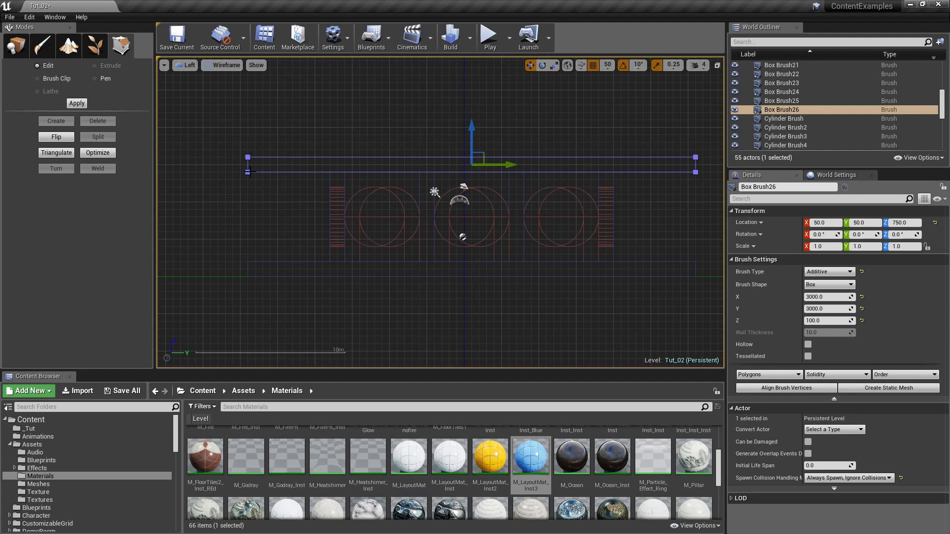
{"action": "left_click_drag", "start_coordinate": [231, 147], "coordinate": [269, 213]}
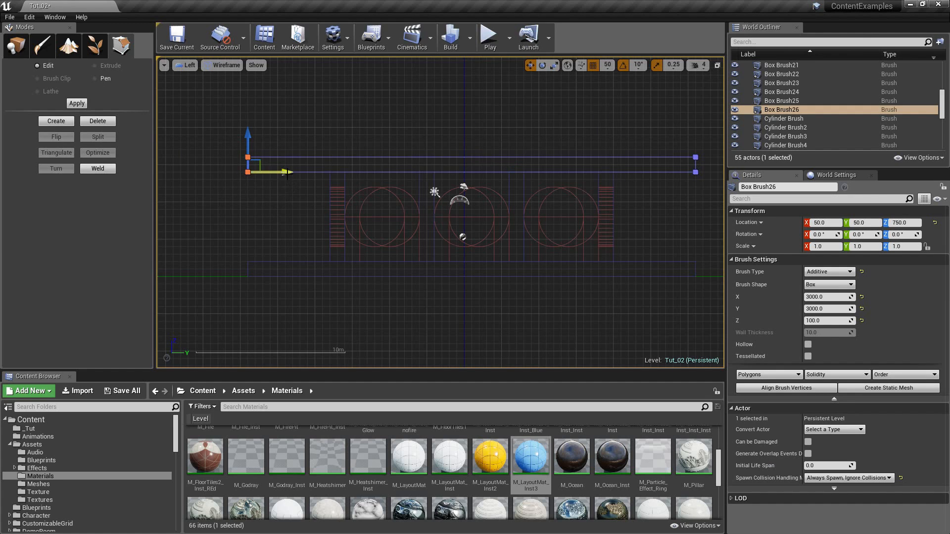
{"action": "left_click_drag", "start_coordinate": [287, 173], "coordinate": [357, 174]}
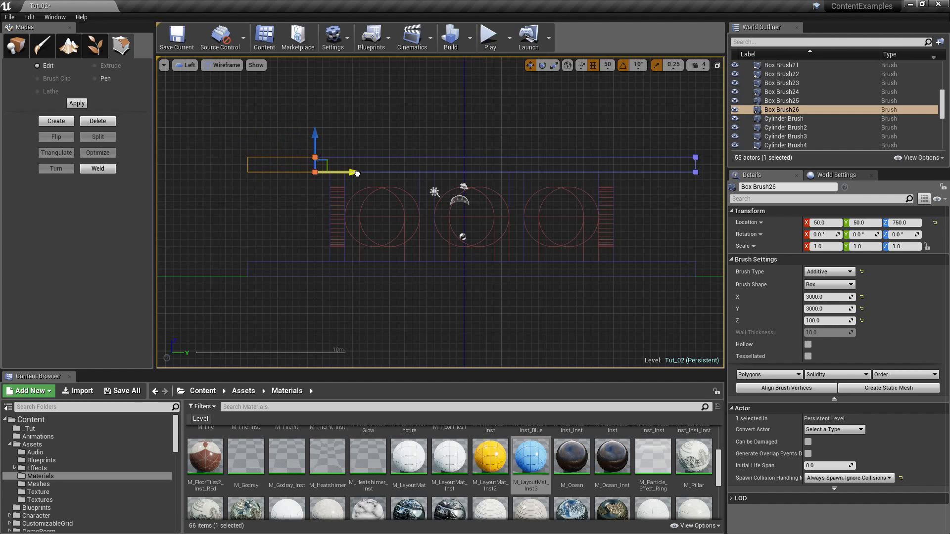
{"action": "left_click_drag", "start_coordinate": [697, 169], "coordinate": [641, 167]}
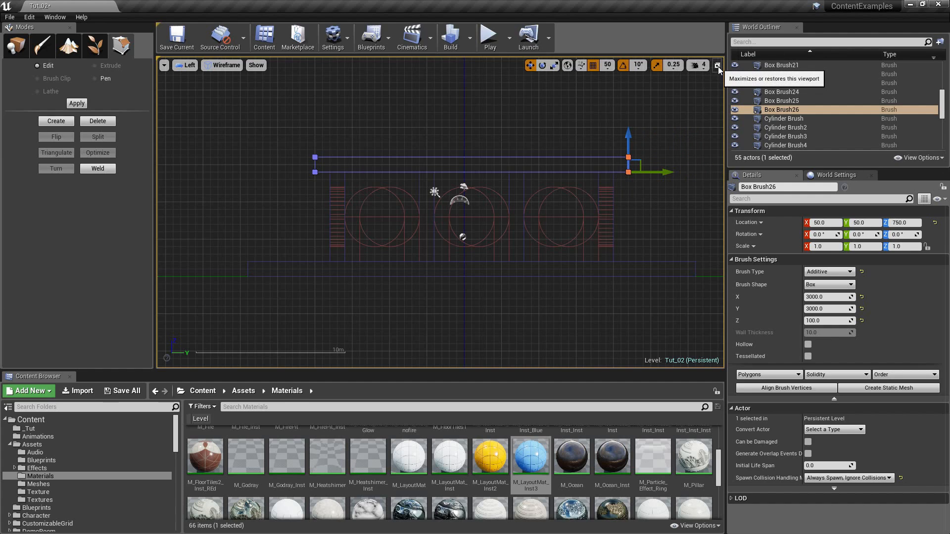
Maximize the Top wireframe view and pull the roof slab's positive X edge inward to sit just beyond the arcade wall.
{"action": "left_click", "coordinate": [717, 65]}
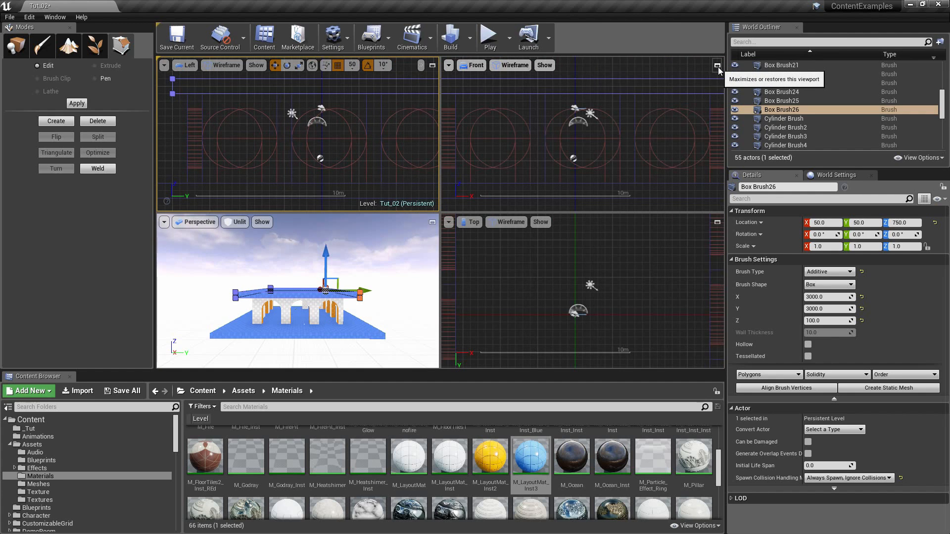
{"action": "left_click", "coordinate": [717, 65]}
{"action": "left_click", "coordinate": [717, 65]}
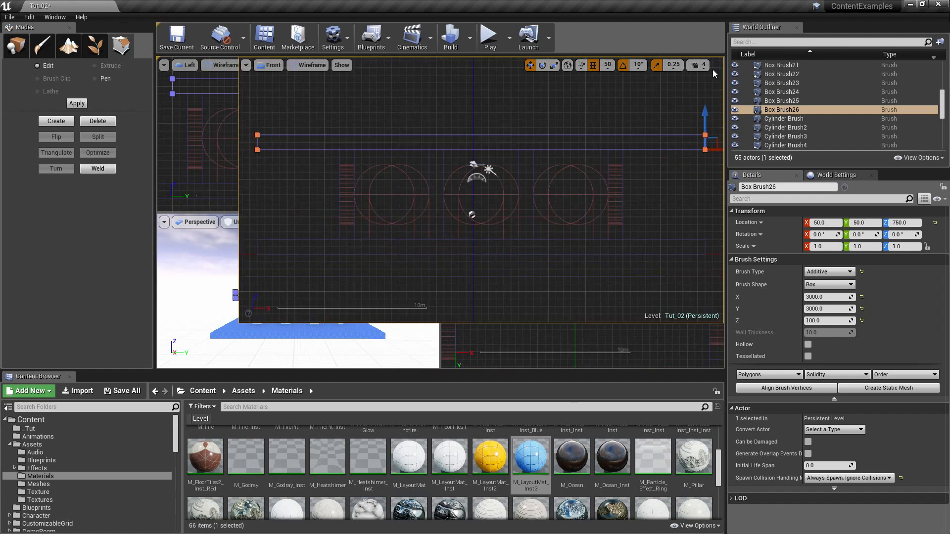
{"action": "left_click", "coordinate": [436, 65]}
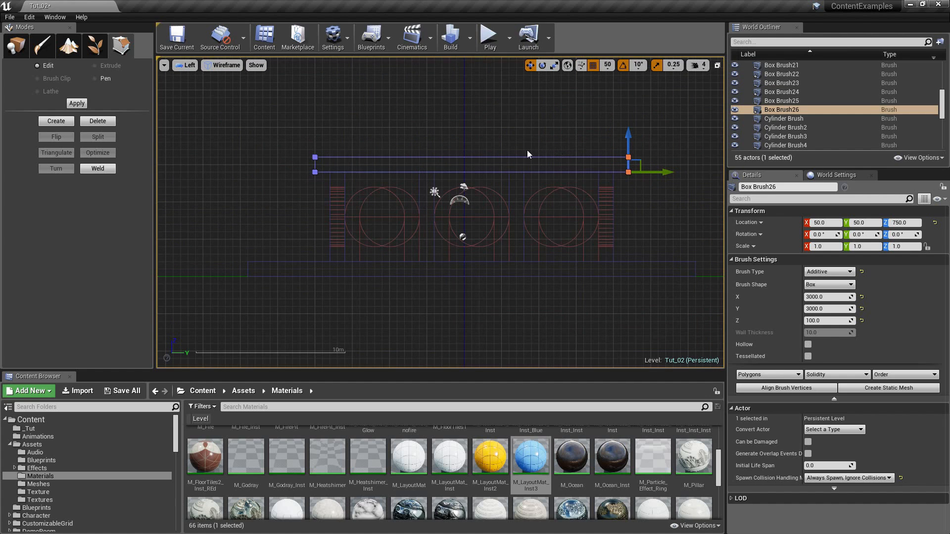
{"action": "left_click", "coordinate": [718, 65]}
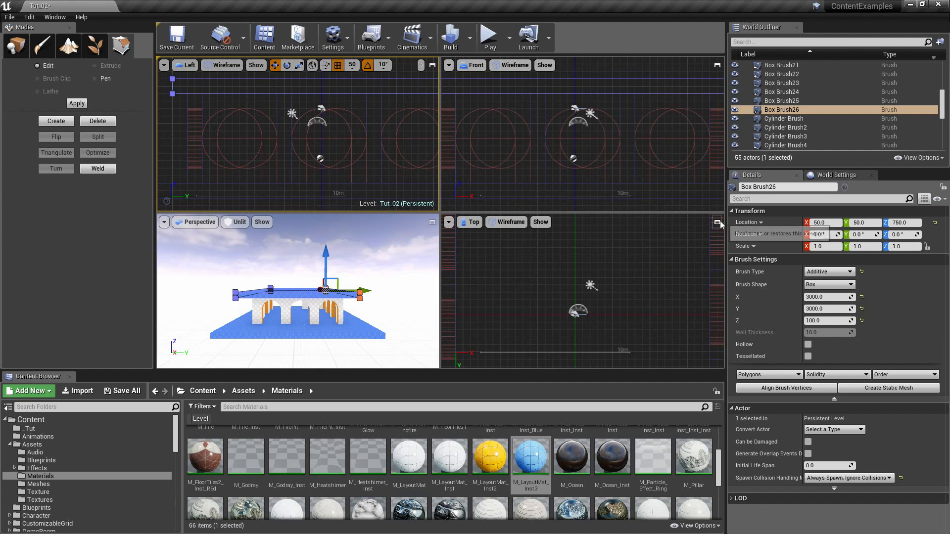
{"action": "left_click", "coordinate": [717, 223]}
{"action": "scroll", "coordinate": [543, 205], "scroll_direction": "down", "scroll_amount": 4}
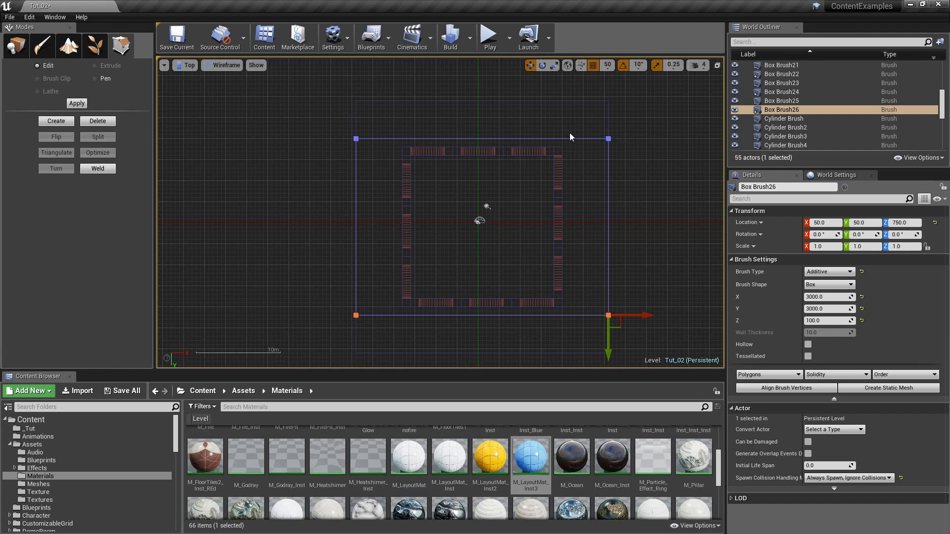
{"action": "left_click", "coordinate": [610, 160]}
{"action": "left_click_drag", "start_coordinate": [647, 228], "coordinate": [614, 235]}
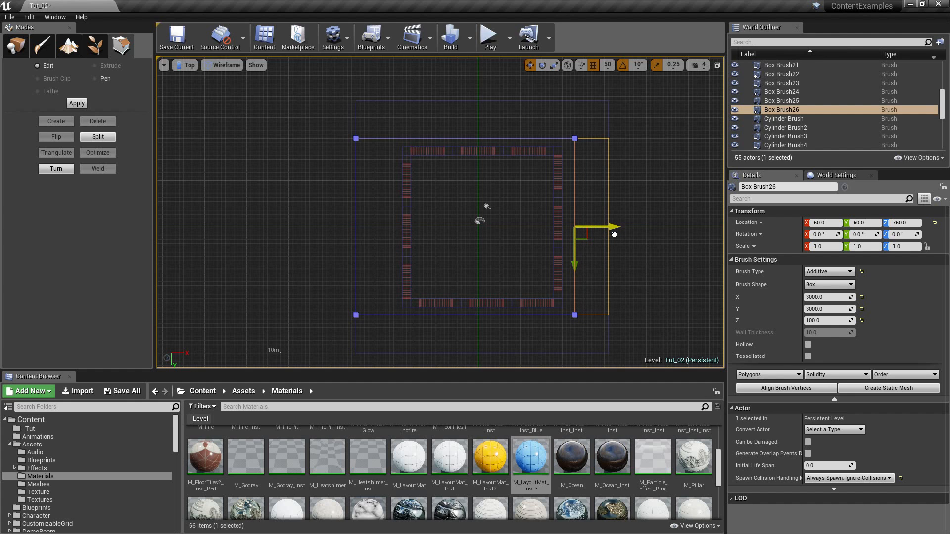
{"action": "scroll", "coordinate": [576, 158], "scroll_direction": "up", "scroll_amount": 6}
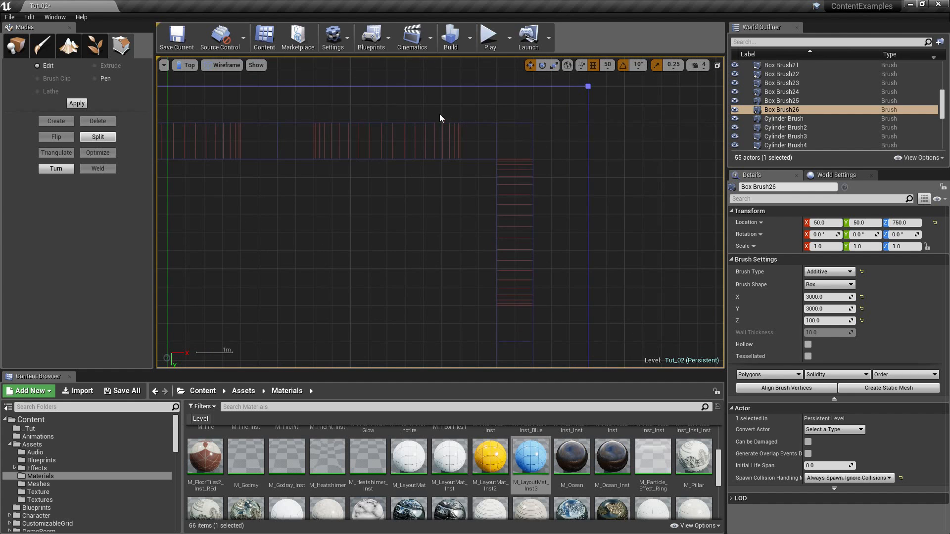
{"action": "scroll", "coordinate": [474, 120], "scroll_direction": "down", "scroll_amount": 3}
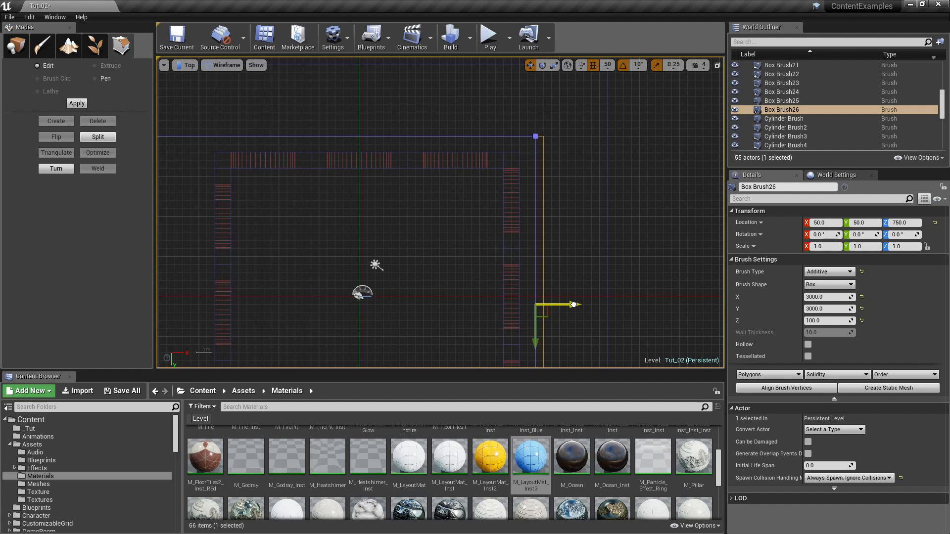
{"action": "scroll", "coordinate": [528, 142], "scroll_direction": "up", "scroll_amount": 3}
{"action": "scroll", "coordinate": [514, 143], "scroll_direction": "down", "scroll_amount": 6}
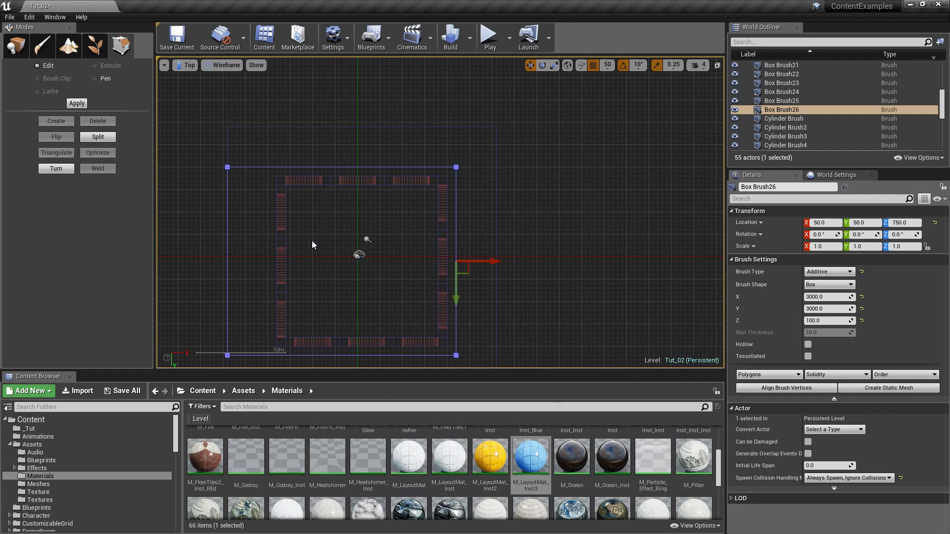
Pull the roof slab's negative X edge inward along the X axis to match the overhang on the opposite side.
{"action": "left_click", "coordinate": [227, 253]}
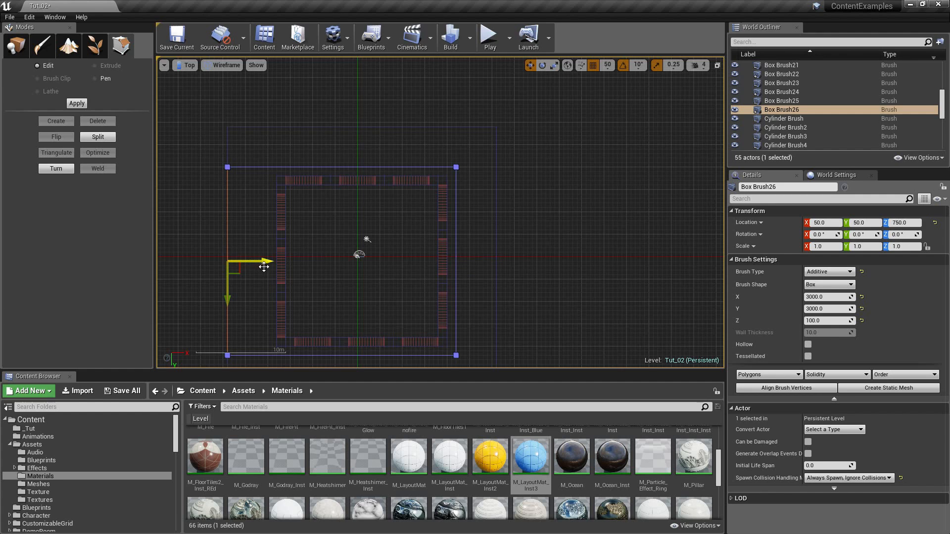
{"action": "left_click_drag", "start_coordinate": [263, 261], "coordinate": [305, 262]}
{"action": "scroll", "coordinate": [262, 224], "scroll_direction": "up", "scroll_amount": 5}
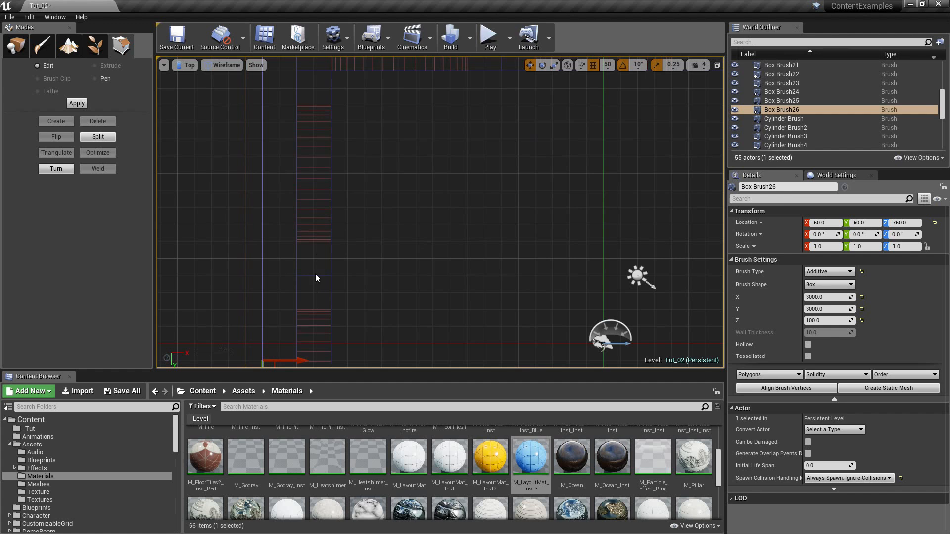
{"action": "scroll", "coordinate": [292, 196], "scroll_direction": "down", "scroll_amount": 4}
{"action": "scroll", "coordinate": [276, 205], "scroll_direction": "down", "scroll_amount": 1}
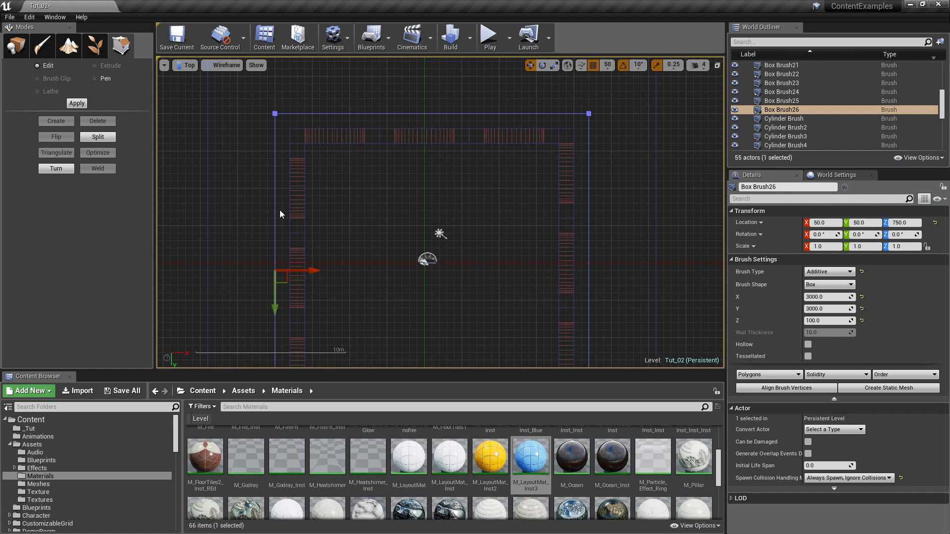
{"action": "mouse_move", "coordinate": [319, 224]}
{"action": "right_mouse_down"}
{"action": "mouse_move", "coordinate": [399, 240]}
{"action": "mouse_move", "coordinate": [304, 191]}
{"action": "mouse_move", "coordinate": [315, 205]}
{"action": "right_mouse_up"}
{"action": "scroll", "coordinate": [365, 170], "scroll_direction": "up", "scroll_amount": 5}
{"action": "mouse_move", "coordinate": [365, 170]}
{"action": "right_mouse_down"}
{"action": "mouse_move", "coordinate": [435, 239]}
{"action": "mouse_move", "coordinate": [412, 380]}
{"action": "mouse_move", "coordinate": [352, 343]}
{"action": "mouse_move", "coordinate": [308, 274]}
{"action": "mouse_move", "coordinate": [357, 227]}
{"action": "mouse_move", "coordinate": [378, 179]}
{"action": "right_mouse_up"}
{"action": "scroll", "coordinate": [308, 274], "scroll_direction": "down", "scroll_amount": 4}
{"action": "scroll", "coordinate": [378, 178], "scroll_direction": "down", "scroll_amount": 2}
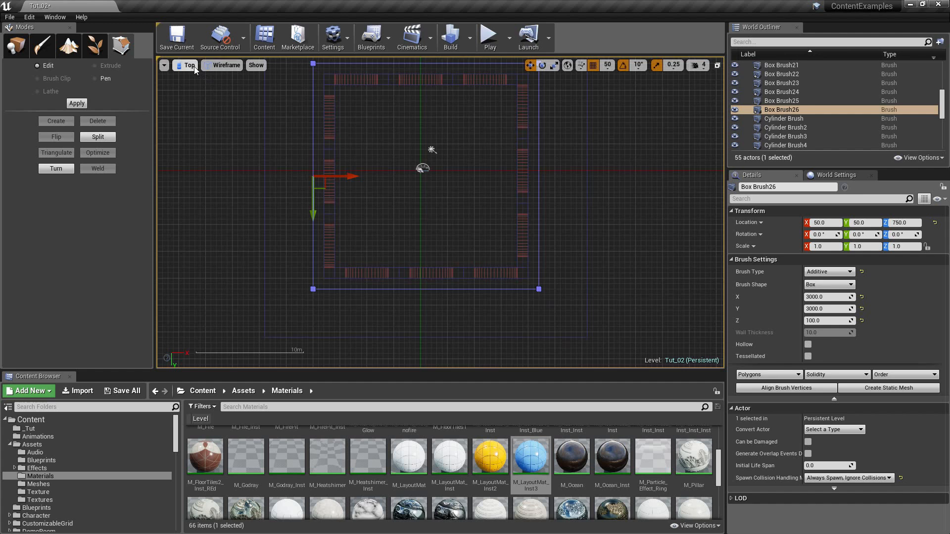
Maximize the Perspective view, return to placement mode and clear the roof slab selection.
{"action": "left_click", "coordinate": [717, 65]}
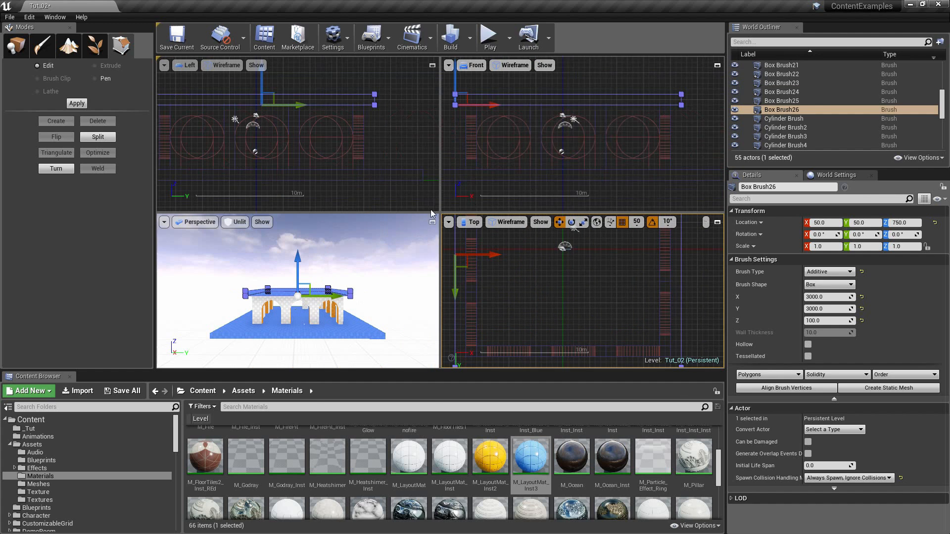
{"action": "left_click", "coordinate": [433, 223]}
{"action": "mouse_move", "coordinate": [432, 223]}
{"action": "right_mouse_down"}
{"action": "mouse_move", "coordinate": [446, 222]}
{"action": "mouse_move", "coordinate": [404, 222]}
{"action": "mouse_move", "coordinate": [443, 221]}
{"action": "right_mouse_up"}
{"action": "left_click", "coordinate": [391, 96]}
{"action": "right_click_drag", "start_coordinate": [391, 101], "coordinate": [398, 98]}
{"action": "left_click", "coordinate": [16, 45]}
{"action": "left_click", "coordinate": [380, 119]}
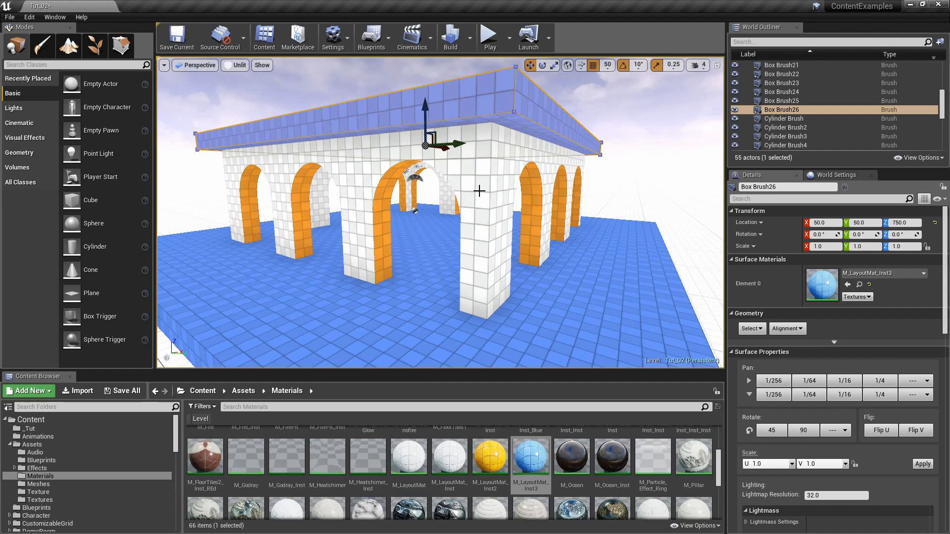
{"action": "key", "text": "Escape"}
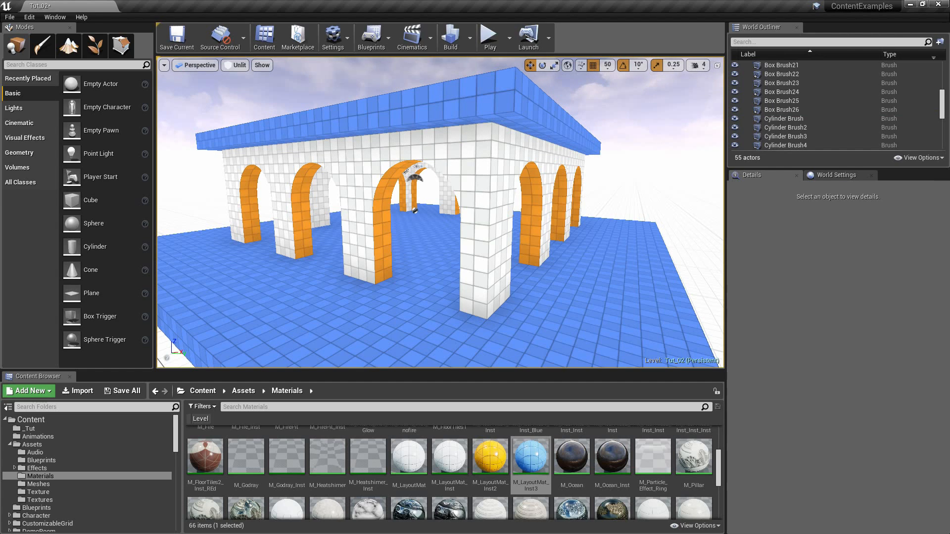
{"action": "left_click", "coordinate": [474, 104]}
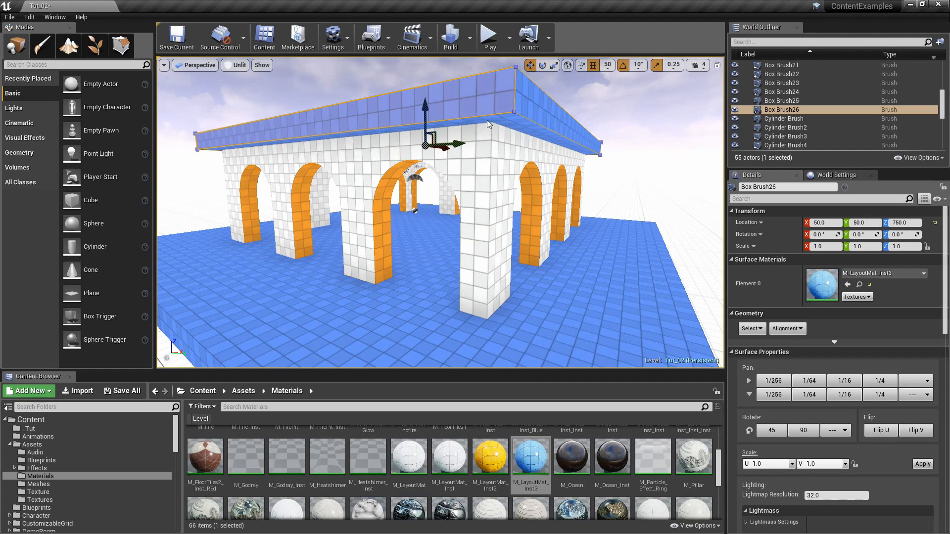
{"action": "key", "text": "Escape"}
{"action": "left_click", "coordinate": [479, 141]}
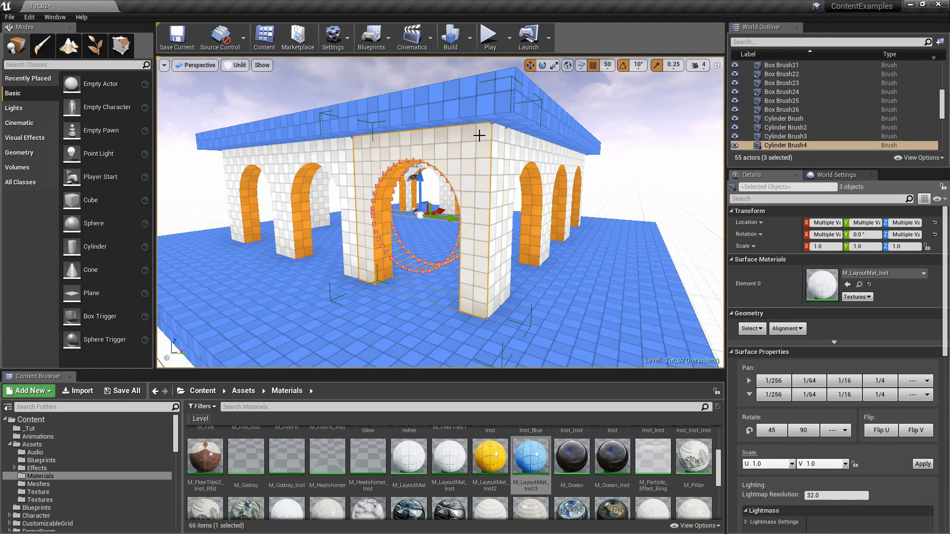
{"action": "key", "text": "ctrl+z"}
{"action": "key", "text": "ctrl+z"}
{"action": "mouse_move", "coordinate": [500, 171]}
{"action": "right_mouse_down"}
{"action": "mouse_move", "coordinate": [502, 154]}
{"action": "mouse_move", "coordinate": [503, 174]}
{"action": "mouse_move", "coordinate": [468, 167]}
{"action": "mouse_move", "coordinate": [439, 134]}
{"action": "right_mouse_up"}
{"action": "key", "text": "Escape"}
Apply the white M_LayoutMat_Inst material to the faces of the roof slab.
{"action": "left_click", "coordinate": [439, 134]}
{"action": "scroll", "coordinate": [478, 184], "scroll_direction": "up", "scroll_amount": 5}
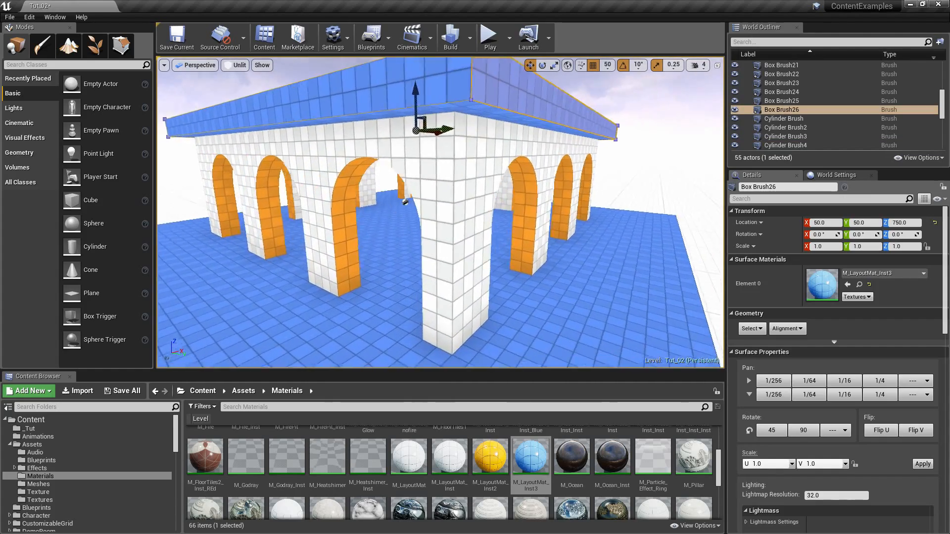
{"action": "left_click", "coordinate": [449, 456]}
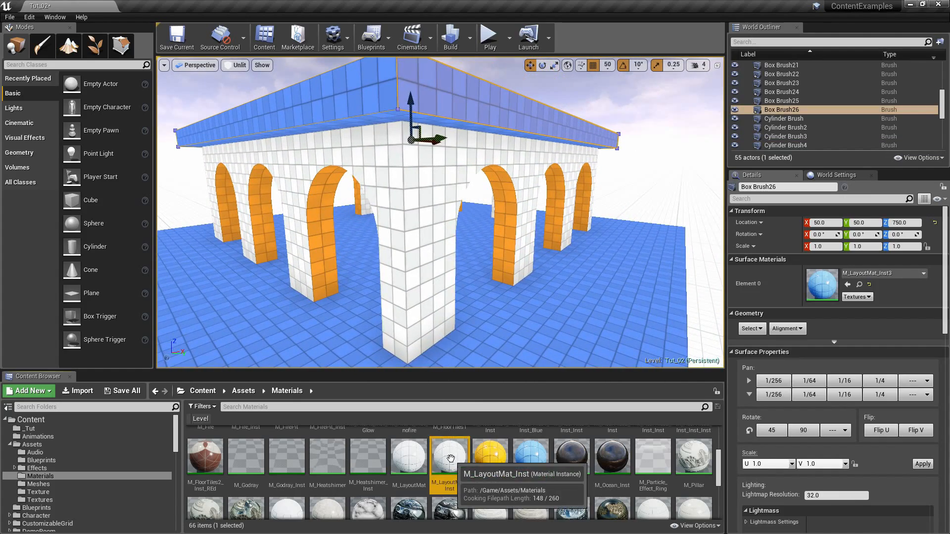
{"action": "scroll", "coordinate": [530, 254], "scroll_direction": "down", "scroll_amount": 6}
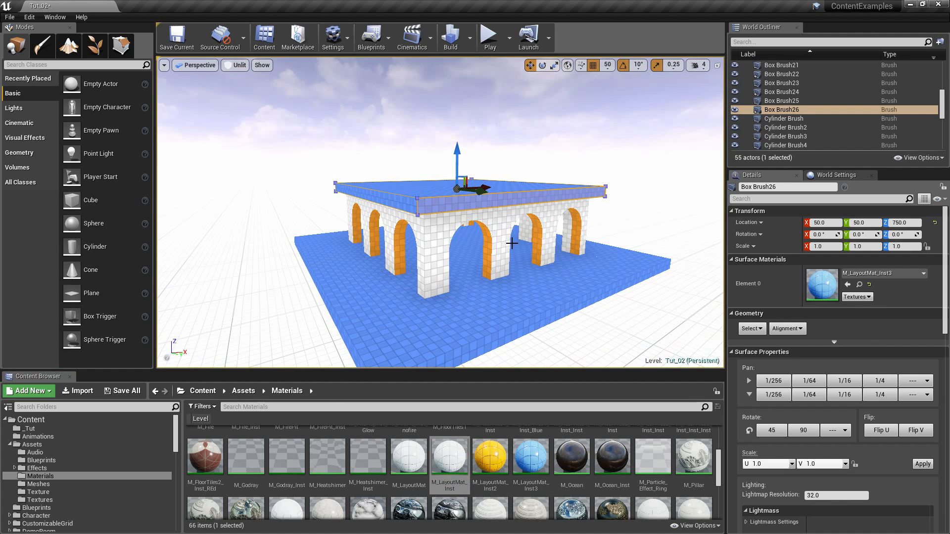
{"action": "left_click", "coordinate": [462, 203], "text": "alt"}
Examine the arcade and the re-textured roof slab from several sides and from beneath the arches.
{"action": "mouse_move", "coordinate": [500, 263]}
{"action": "right_mouse_down"}
{"action": "mouse_move", "coordinate": [498, 278]}
{"action": "mouse_move", "coordinate": [500, 270]}
{"action": "right_mouse_up"}
{"action": "key", "text": "w"}
{"action": "key", "text": "s"}
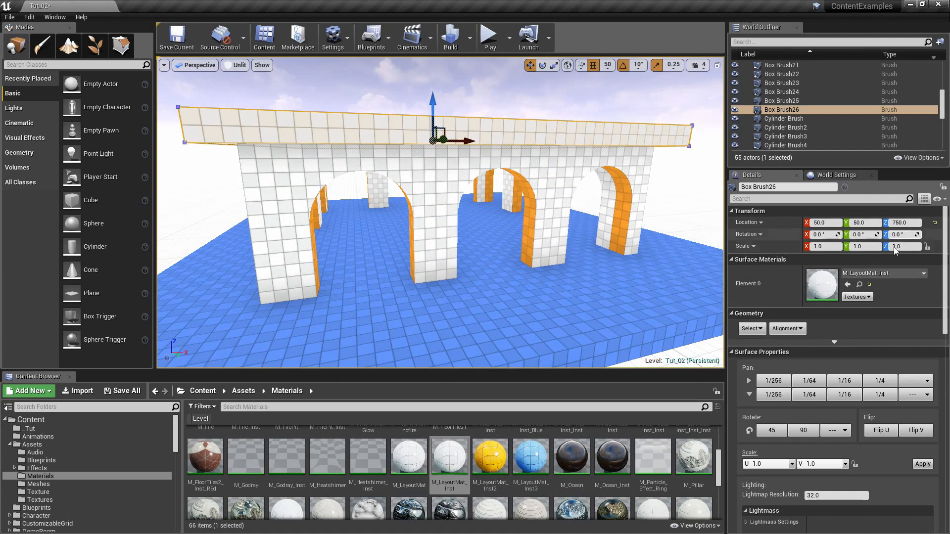
{"action": "key", "text": "w"}
{"action": "right_click_drag", "start_coordinate": [409, 140], "coordinate": [475, 168]}
{"action": "key", "text": "s"}
{"action": "key", "text": "w"}
{"action": "right_click_drag", "start_coordinate": [404, 193], "coordinate": [421, 213]}
{"action": "key", "text": "w"}
{"action": "mouse_move", "coordinate": [429, 293]}
{"action": "right_mouse_down"}
{"action": "mouse_move", "coordinate": [425, 218]}
{"action": "mouse_move", "coordinate": [396, 216]}
{"action": "mouse_move", "coordinate": [382, 193]}
{"action": "mouse_move", "coordinate": [453, 185]}
{"action": "right_mouse_up"}
{"action": "key", "text": "s"}
Select the orange inner surface of an arch and extend the selection to all subtractive brushes.
{"action": "left_click", "coordinate": [393, 183]}
{"action": "key", "text": "a"}
{"action": "key", "text": "w"}
{"action": "mouse_move", "coordinate": [415, 238]}
{"action": "right_mouse_down"}
{"action": "mouse_move", "coordinate": [391, 243]}
{"action": "mouse_move", "coordinate": [415, 238]}
{"action": "right_mouse_up"}
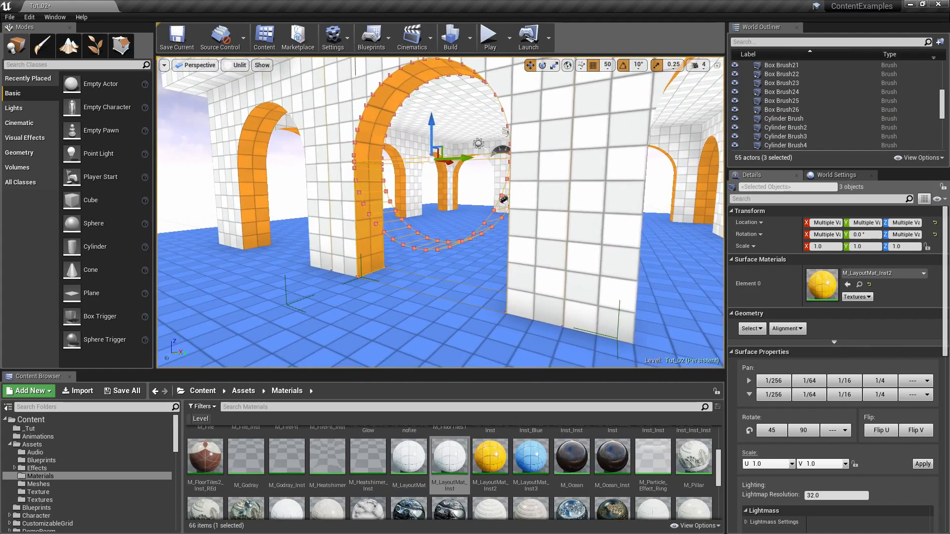
{"action": "key", "text": "s"}
{"action": "mouse_move", "coordinate": [430, 271]}
{"action": "right_mouse_down"}
{"action": "mouse_move", "coordinate": [446, 271]}
{"action": "mouse_move", "coordinate": [430, 272]}
{"action": "right_mouse_up"}
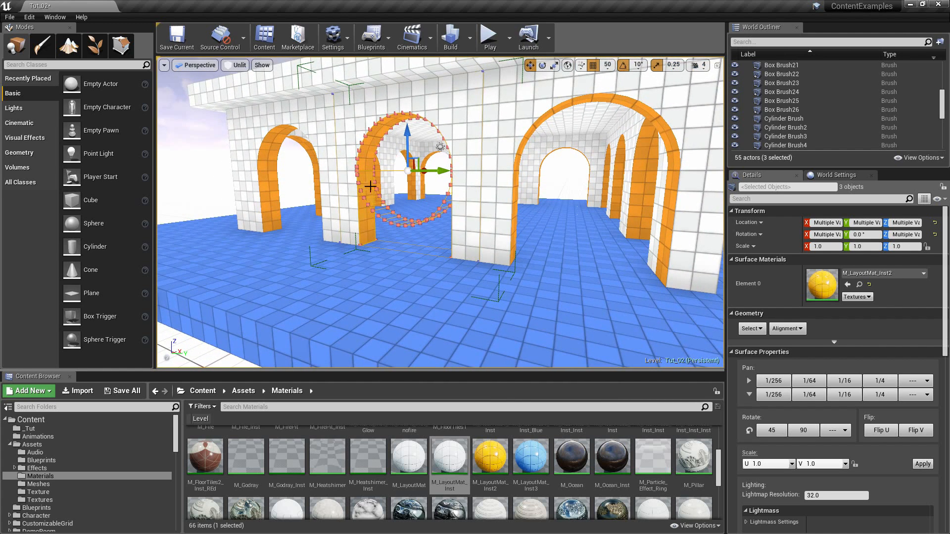
{"action": "right_click", "coordinate": [407, 172]}
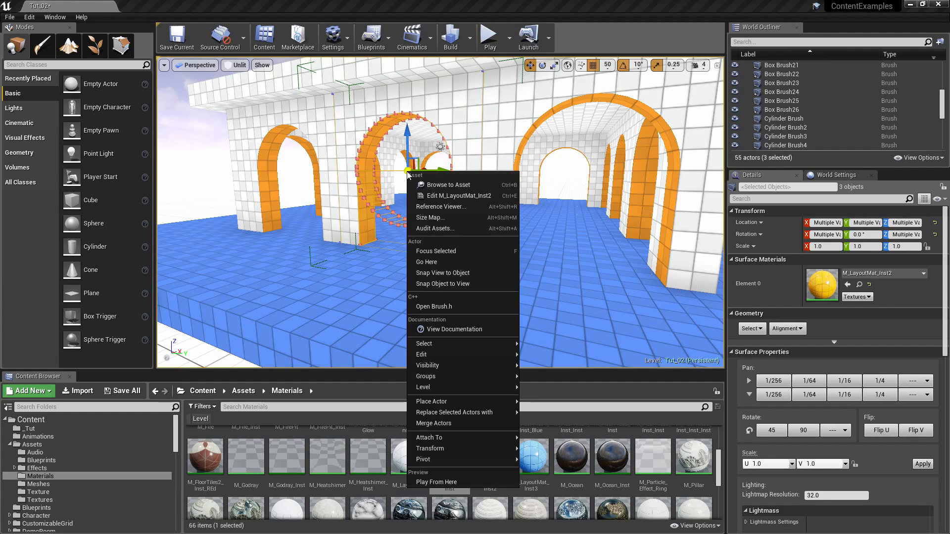
{"action": "mouse_move", "coordinate": [470, 343]}
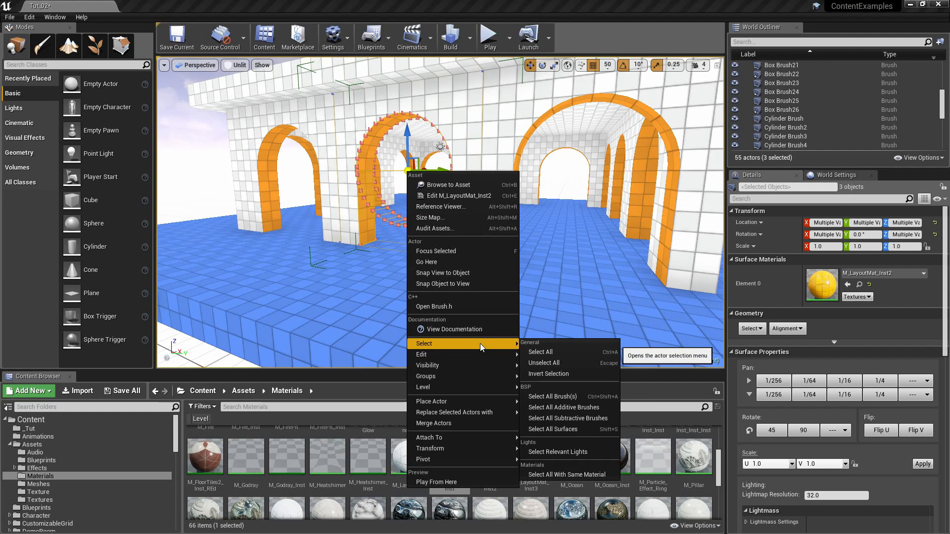
{"action": "left_click", "coordinate": [595, 423]}
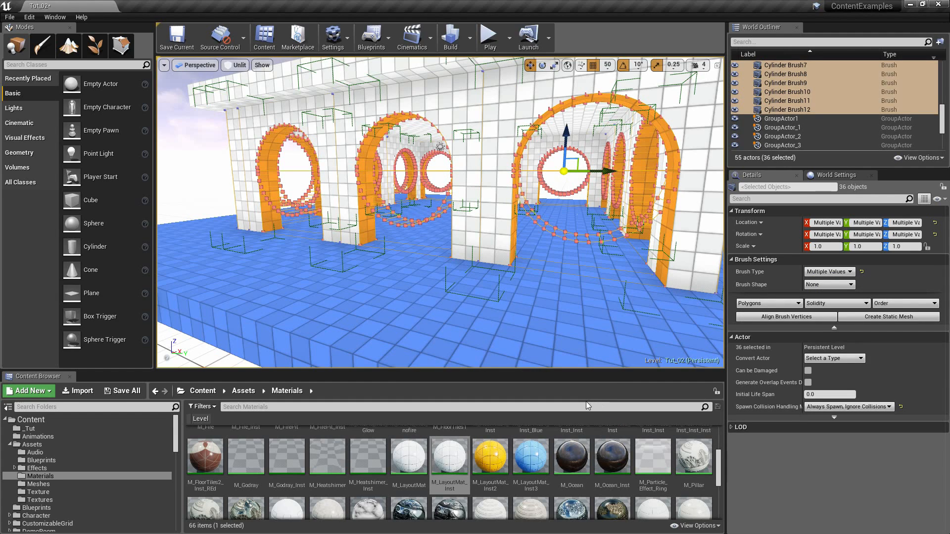
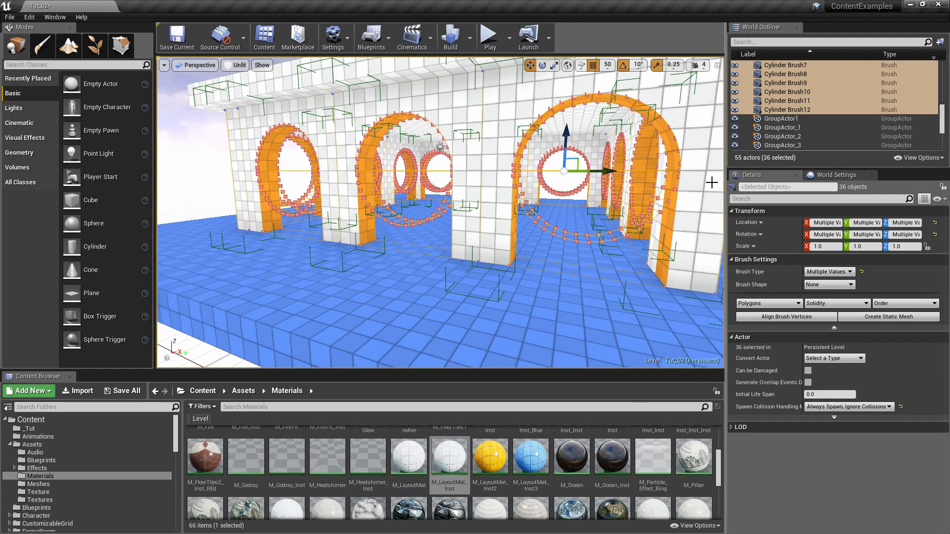
Turn off group selection, select the orange inner face of an arch and extend the selection to all subtractive brushes.
{"action": "key", "text": "ctrl+shift+g"}
{"action": "right_click_drag", "start_coordinate": [639, 199], "coordinate": [638, 211]}
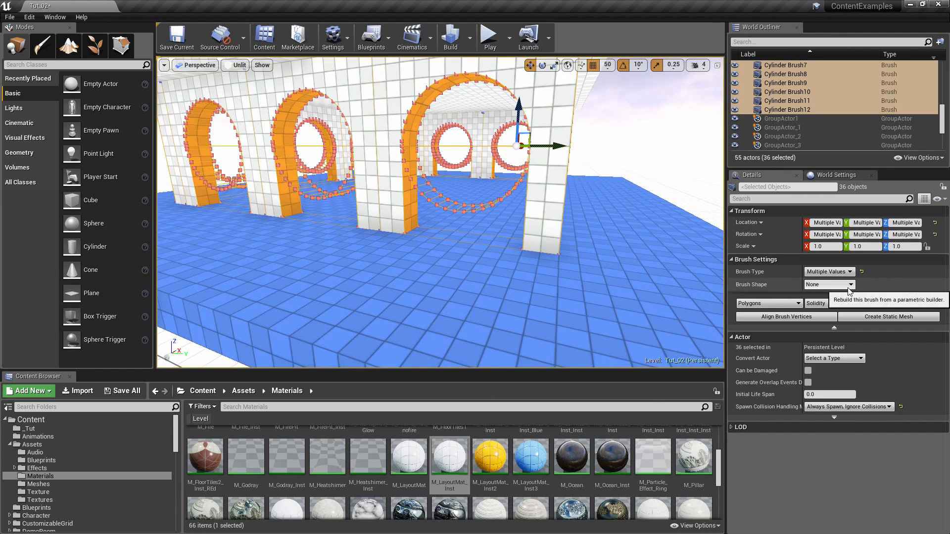
{"action": "right_click_drag", "start_coordinate": [643, 297], "coordinate": [450, 229]}
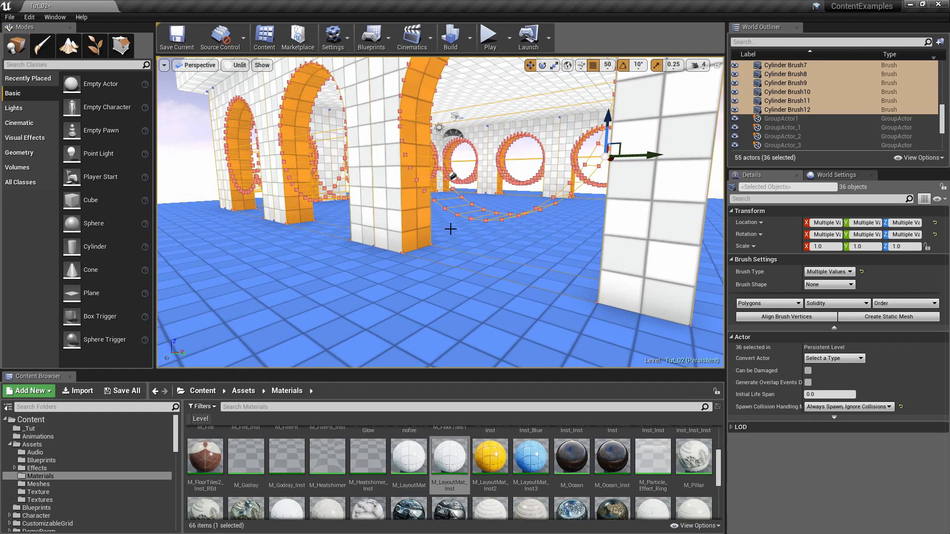
{"action": "left_click", "coordinate": [417, 209]}
{"action": "key", "text": "f"}
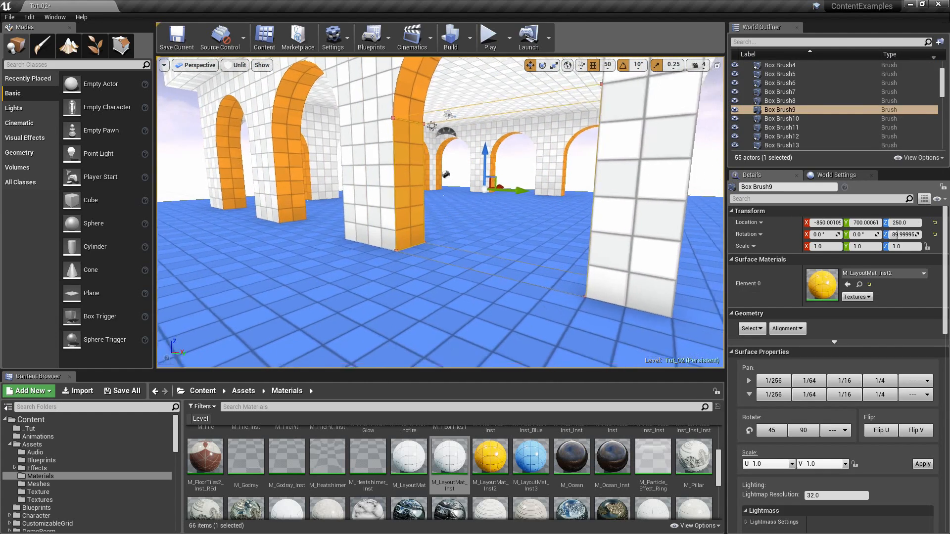
{"action": "right_click", "coordinate": [424, 169]}
{"action": "mouse_move", "coordinate": [490, 353]}
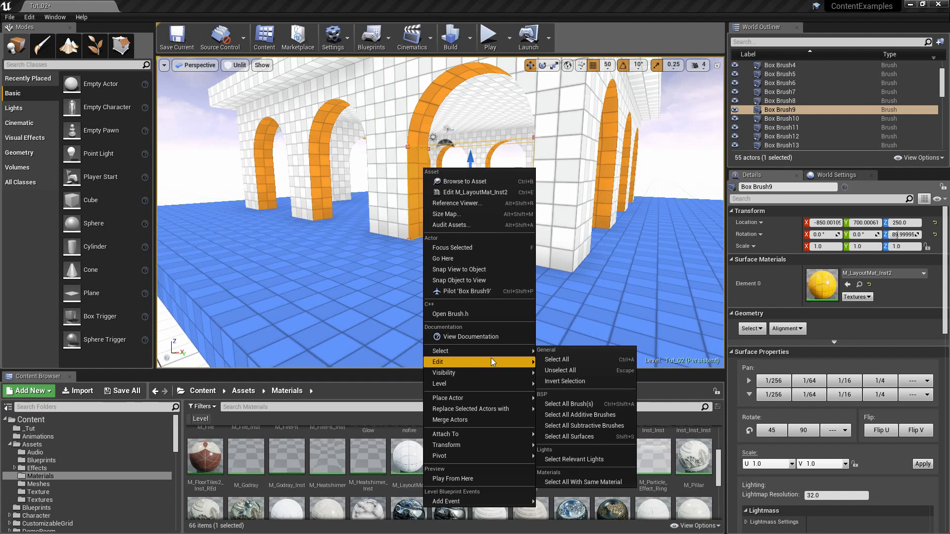
{"action": "left_click", "coordinate": [621, 426]}
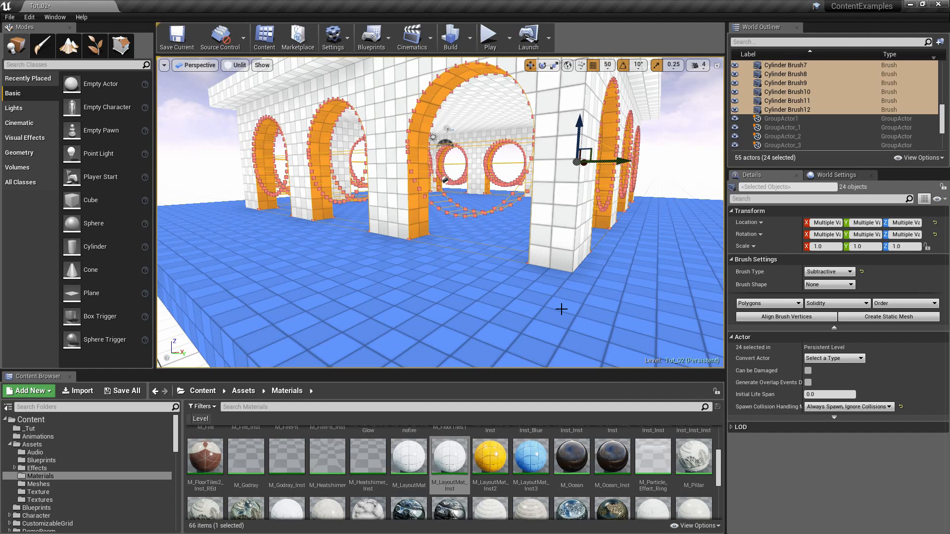
Examine the selected subtractive brushes from outside the arcade and beneath the arches, and clear the selection.
{"action": "key", "text": "w"}
{"action": "right_click_drag", "start_coordinate": [441, 212], "coordinate": [437, 207]}
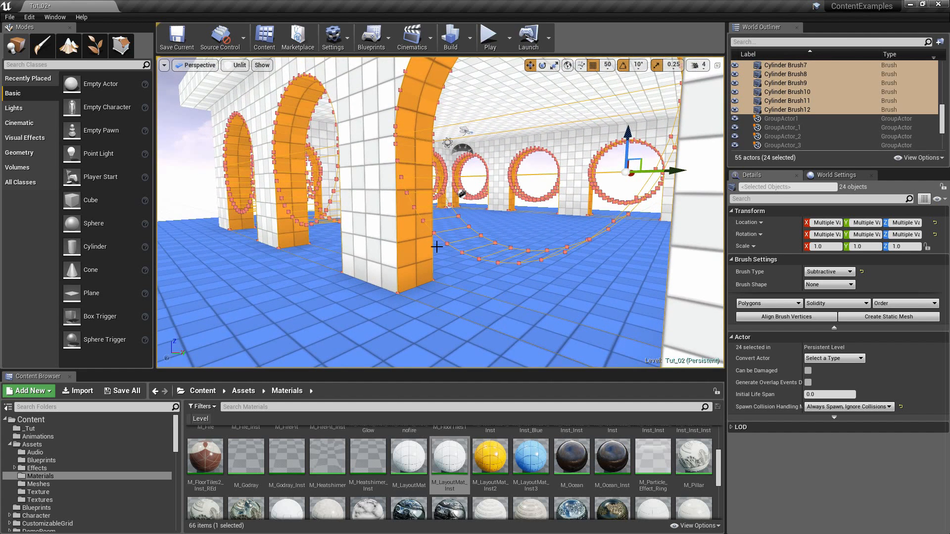
{"action": "right_click_drag", "start_coordinate": [434, 130], "coordinate": [339, 129]}
{"action": "key", "text": "w"}
{"action": "right_click_drag", "start_coordinate": [435, 144], "coordinate": [569, 148]}
{"action": "key", "text": "s"}
{"action": "key", "text": "w"}
{"action": "right_click_drag", "start_coordinate": [437, 197], "coordinate": [383, 200]}
{"action": "key", "text": "s"}
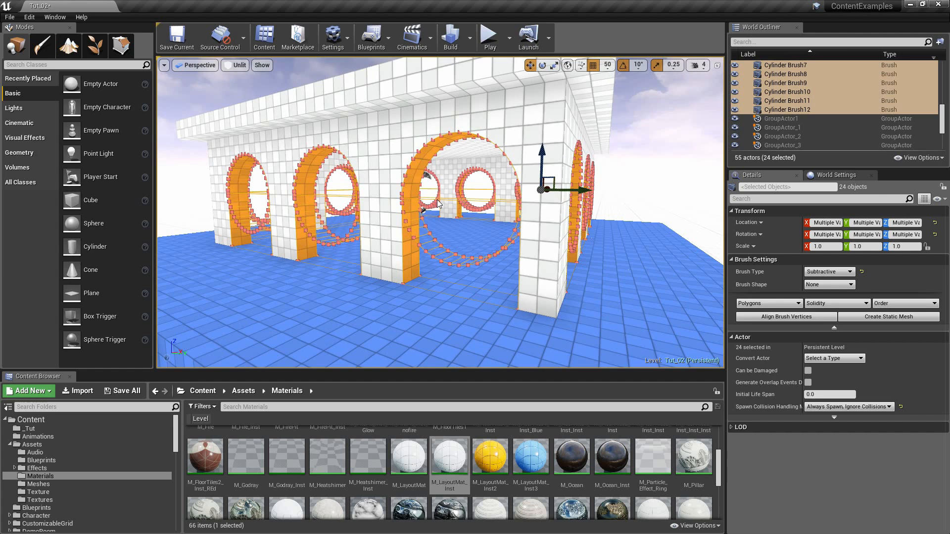
{"action": "key", "text": "Escape"}
Select the orange side face of the corner arch together with the floor strip beneath that arch.
{"action": "key", "text": "w"}
{"action": "right_click_drag", "start_coordinate": [469, 280], "coordinate": [419, 281]}
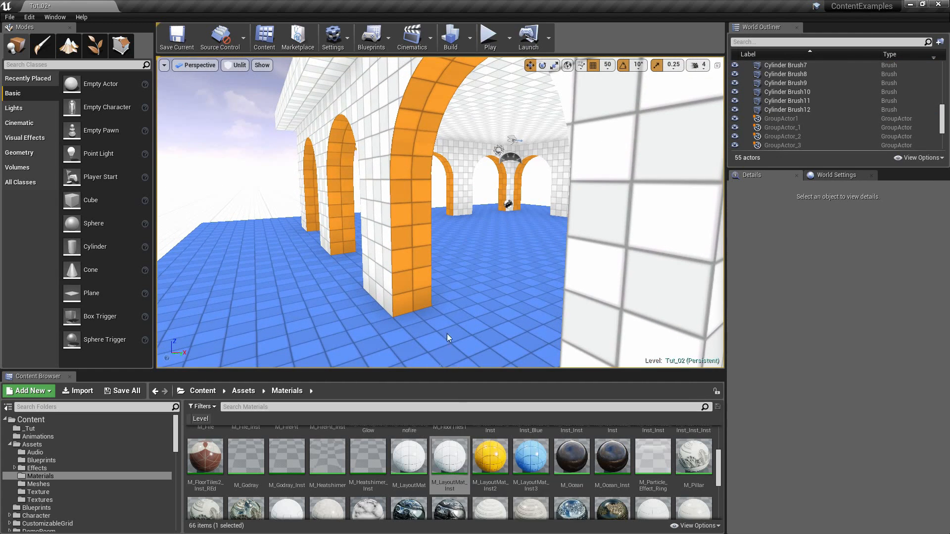
{"action": "left_click", "coordinate": [413, 242]}
{"action": "mouse_move", "coordinate": [455, 315]}
{"action": "right_mouse_down"}
{"action": "mouse_move", "coordinate": [436, 315]}
{"action": "mouse_move", "coordinate": [454, 315]}
{"action": "right_mouse_up"}
{"action": "scroll", "coordinate": [455, 314], "scroll_direction": "up", "scroll_amount": 1}
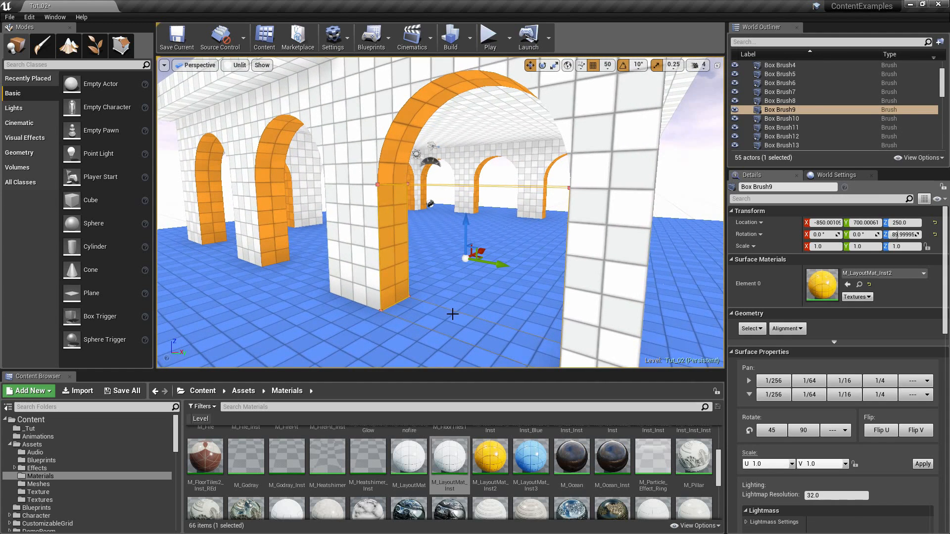
{"action": "left_click", "coordinate": [486, 326], "text": "ctrl"}
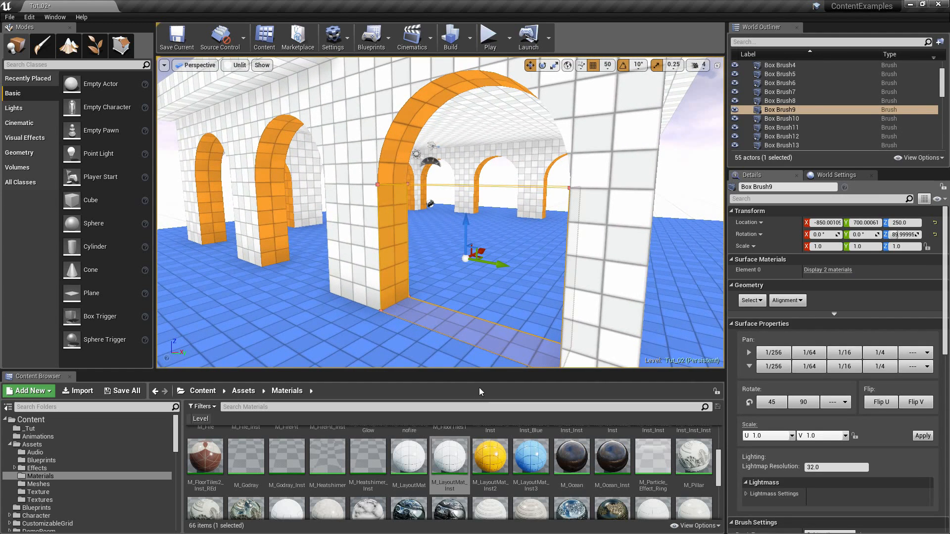
Try to replace the selected faces' M_LayoutMat_Inst2 material with M_LayoutMat_Inst, and undo the change.
{"action": "left_click", "coordinate": [841, 272]}
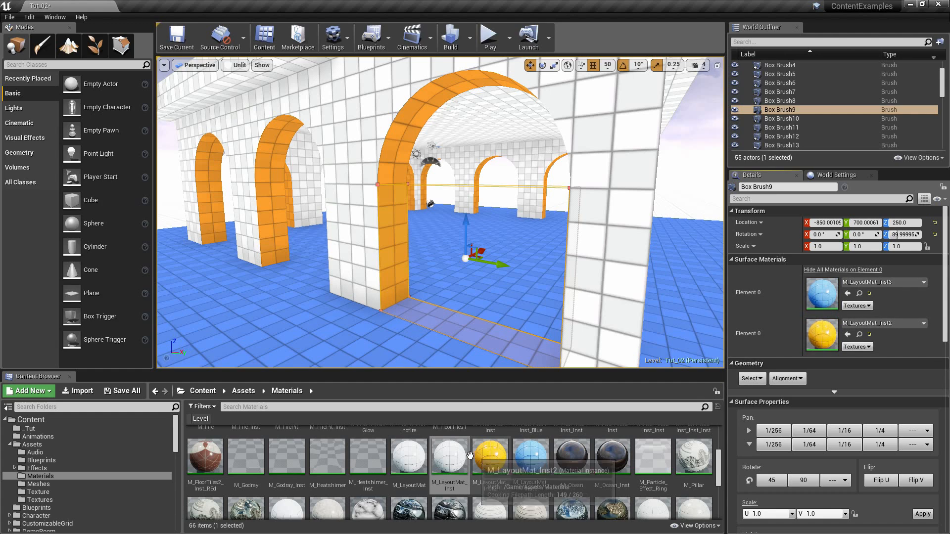
{"action": "left_click_drag", "start_coordinate": [449, 456], "coordinate": [824, 329]}
{"action": "key", "text": "ctrl+z"}
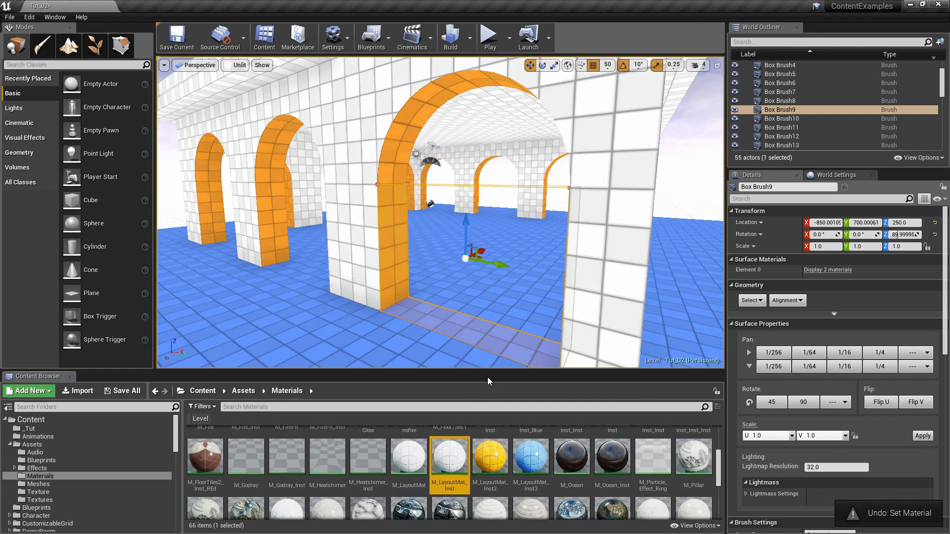
Apply M_LayoutMat_Inst to the selected arch faces, give the floor strip the blue M_LayoutMat_Inst3, and clear the selection.
{"action": "left_click_drag", "start_coordinate": [449, 456], "coordinate": [471, 292]}
{"action": "mouse_move", "coordinate": [470, 292]}
{"action": "right_mouse_down"}
{"action": "mouse_move", "coordinate": [430, 316]}
{"action": "mouse_move", "coordinate": [466, 299]}
{"action": "right_mouse_up"}
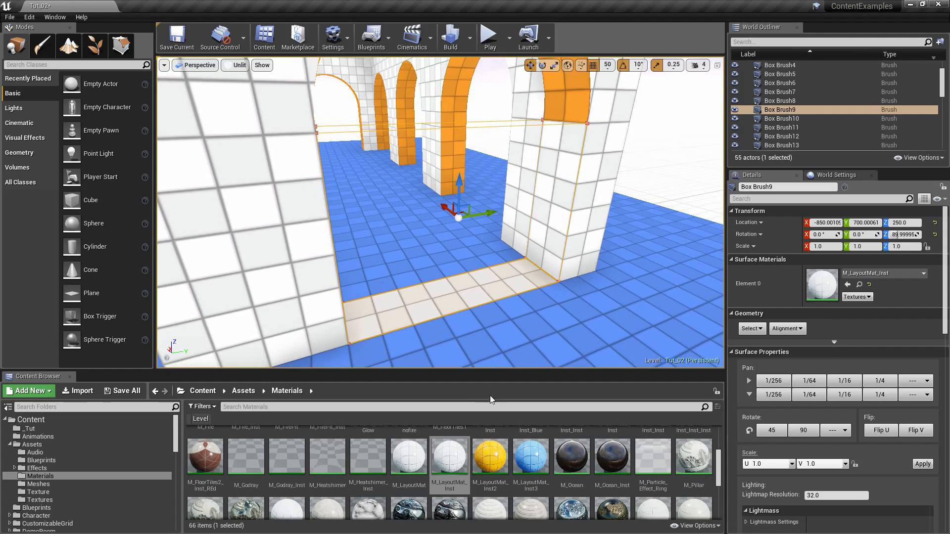
{"action": "left_click_drag", "start_coordinate": [531, 458], "coordinate": [485, 312]}
{"action": "mouse_move", "coordinate": [485, 312]}
{"action": "right_mouse_down"}
{"action": "mouse_move", "coordinate": [496, 281]}
{"action": "mouse_move", "coordinate": [487, 356]}
{"action": "mouse_move", "coordinate": [487, 324]}
{"action": "right_mouse_up"}
{"action": "key", "text": "Escape"}
Apply the white M_LayoutMat_Inst material to the curved inner surface of the corner arch.
{"action": "left_click_drag", "start_coordinate": [449, 474], "coordinate": [424, 227]}
{"action": "right_click_drag", "start_coordinate": [424, 227], "coordinate": [399, 182]}
{"action": "left_click", "coordinate": [399, 179]}
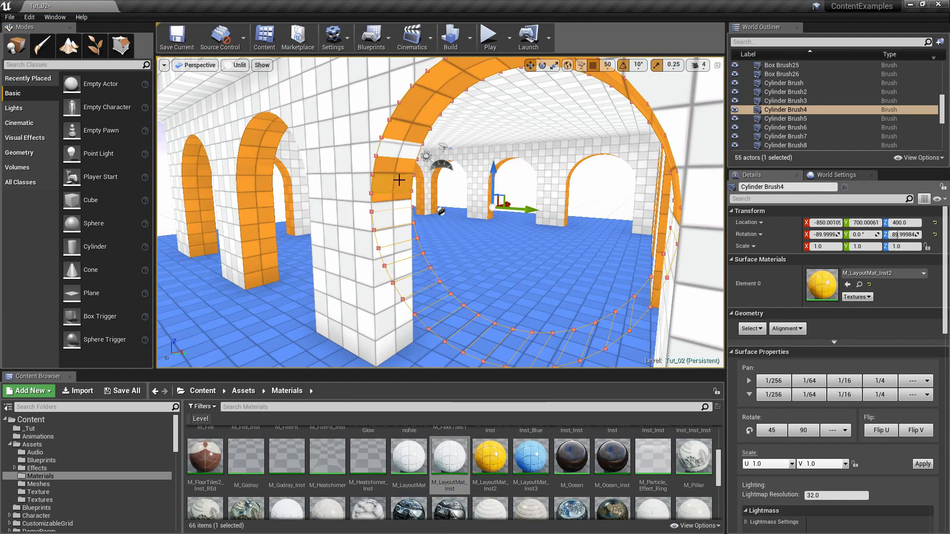
{"action": "left_click_drag", "start_coordinate": [449, 463], "coordinate": [825, 274]}
{"action": "left_click", "coordinate": [825, 273]}
{"action": "left_click_drag", "start_coordinate": [464, 460], "coordinate": [824, 332]}
{"action": "right_click_drag", "start_coordinate": [426, 234], "coordinate": [423, 198]}
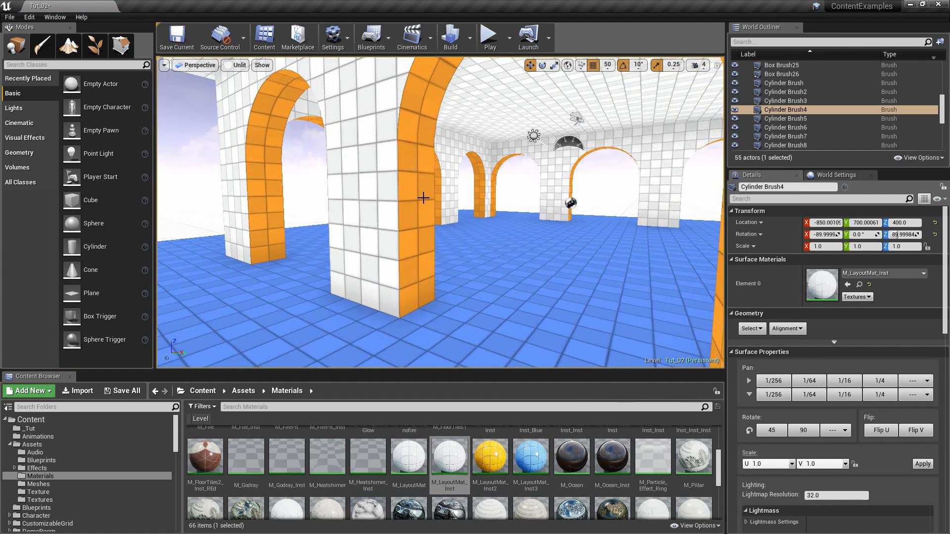
Select the orange inner side face of the neighbouring arch.
{"action": "left_click", "coordinate": [424, 198]}
{"action": "key", "text": "shift+b"}
{"action": "mouse_move", "coordinate": [454, 317]}
{"action": "right_mouse_down"}
{"action": "mouse_move", "coordinate": [447, 272]}
{"action": "mouse_move", "coordinate": [441, 296]}
{"action": "mouse_move", "coordinate": [435, 272]}
{"action": "right_mouse_up"}
{"action": "left_click", "coordinate": [414, 239]}
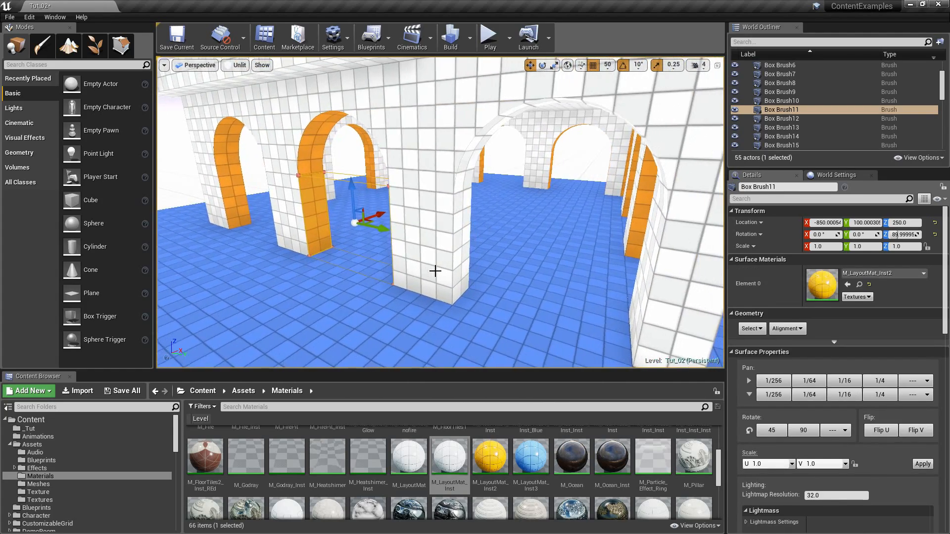
Undo the recent arch selections and material changes until nothing is selected.
{"action": "key", "text": "ctrl+z"}
{"action": "key", "text": "ctrl+z"}
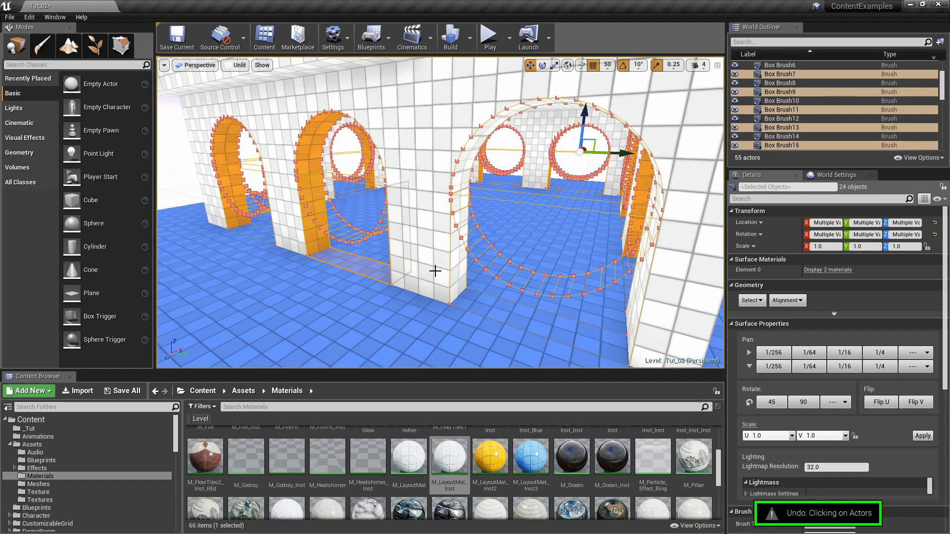
{"action": "key", "text": "ctrl+z"}
{"action": "key", "text": "ctrl+z"}
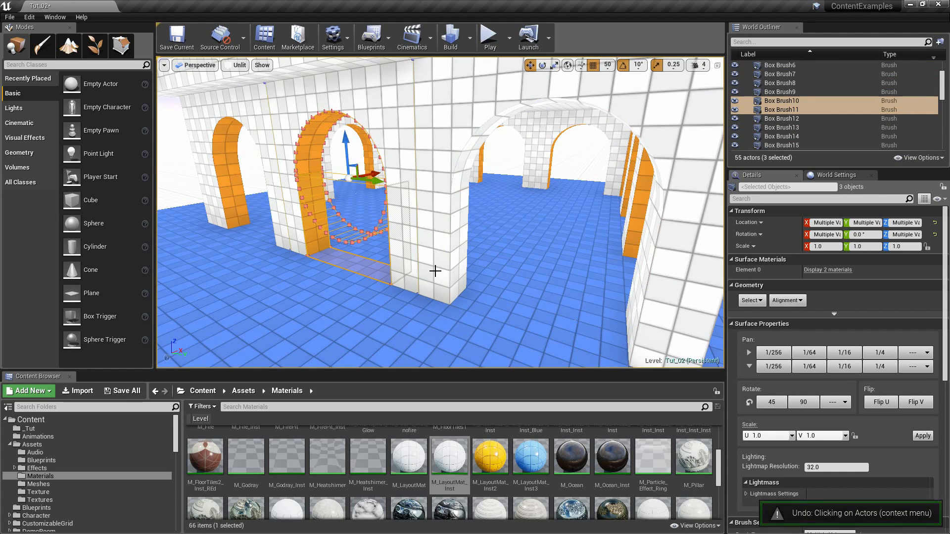
{"action": "key", "text": "ctrl+z"}
Switch the viewport to Lit shading, examine the arcade from outside, and return to Unlit shading.
{"action": "mouse_move", "coordinate": [436, 271]}
{"action": "right_mouse_down"}
{"action": "mouse_move", "coordinate": [439, 297]}
{"action": "mouse_move", "coordinate": [444, 269]}
{"action": "mouse_move", "coordinate": [391, 231]}
{"action": "right_mouse_up"}
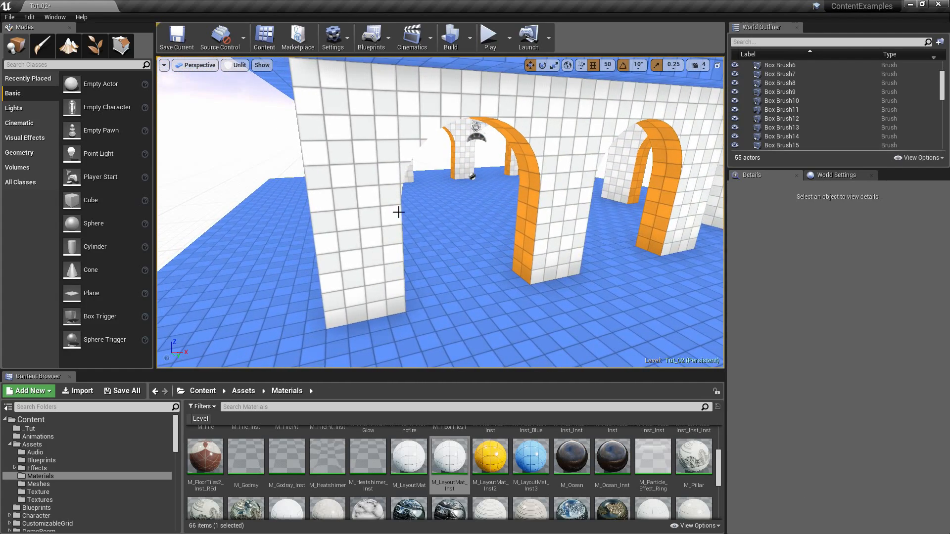
{"action": "left_click", "coordinate": [237, 66]}
{"action": "left_click", "coordinate": [243, 87]}
{"action": "right_click_drag", "start_coordinate": [243, 87], "coordinate": [230, 90]}
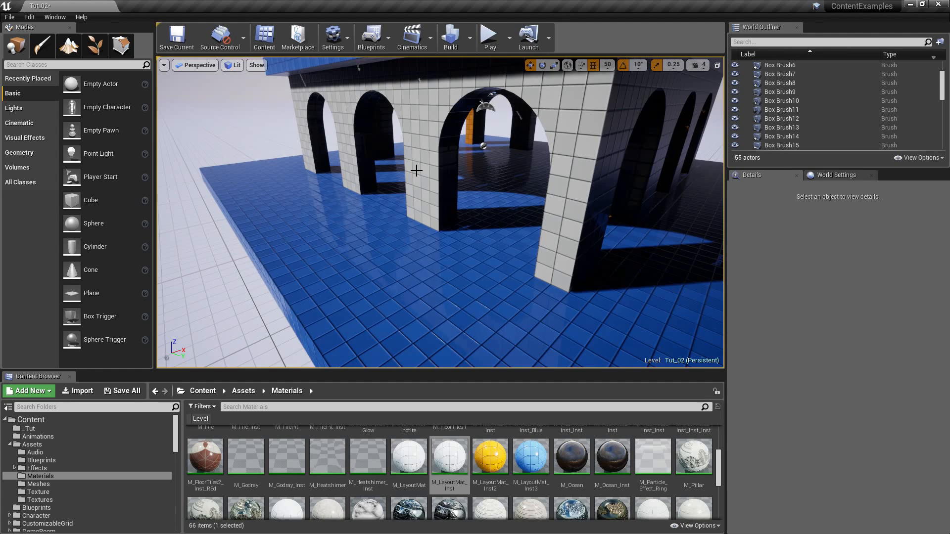
{"action": "right_click_drag", "start_coordinate": [417, 171], "coordinate": [452, 190]}
{"action": "left_click", "coordinate": [233, 66]}
{"action": "left_click", "coordinate": [247, 97]}
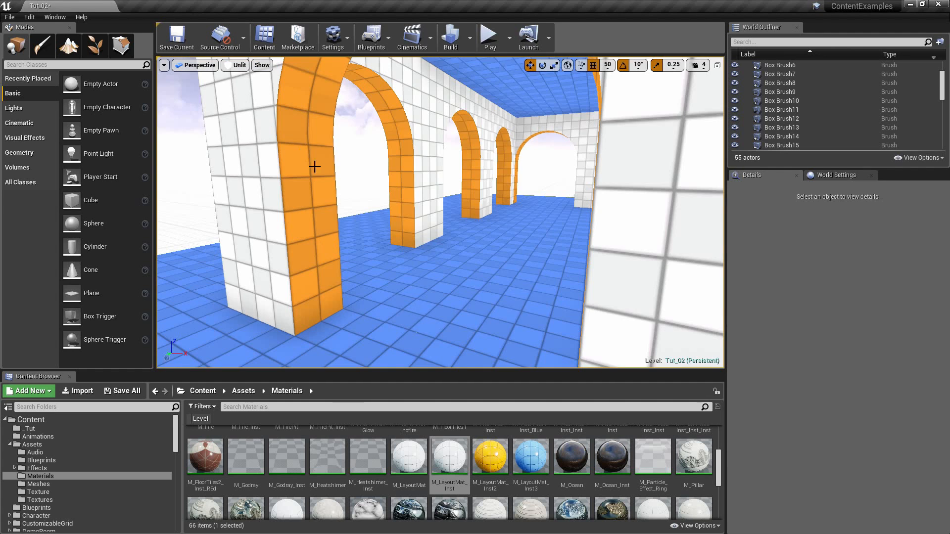
Switch the viewport to Lit shading and examine the lighting on the arcade's interior from several directions.
{"action": "left_click", "coordinate": [240, 65]}
{"action": "left_click", "coordinate": [245, 88]}
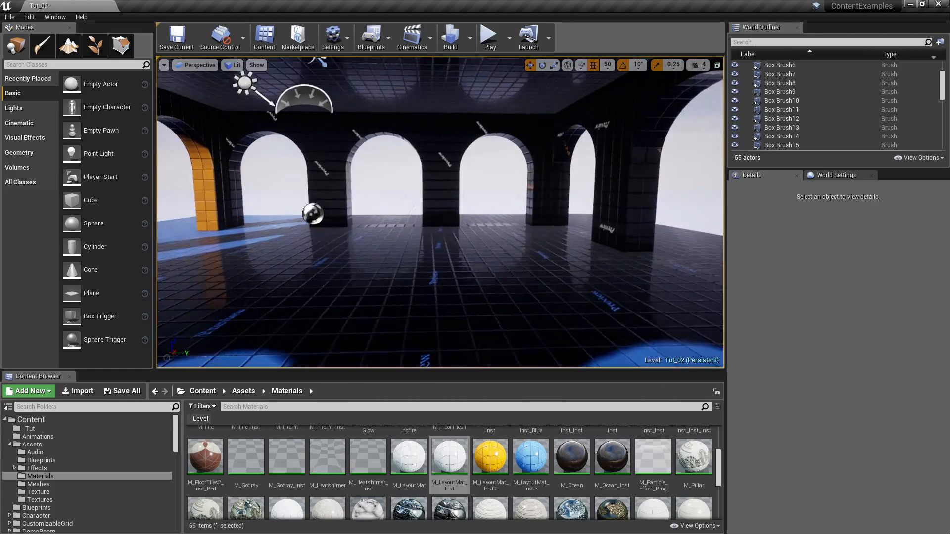
{"action": "right_click_drag", "start_coordinate": [440, 213], "coordinate": [297, 225]}
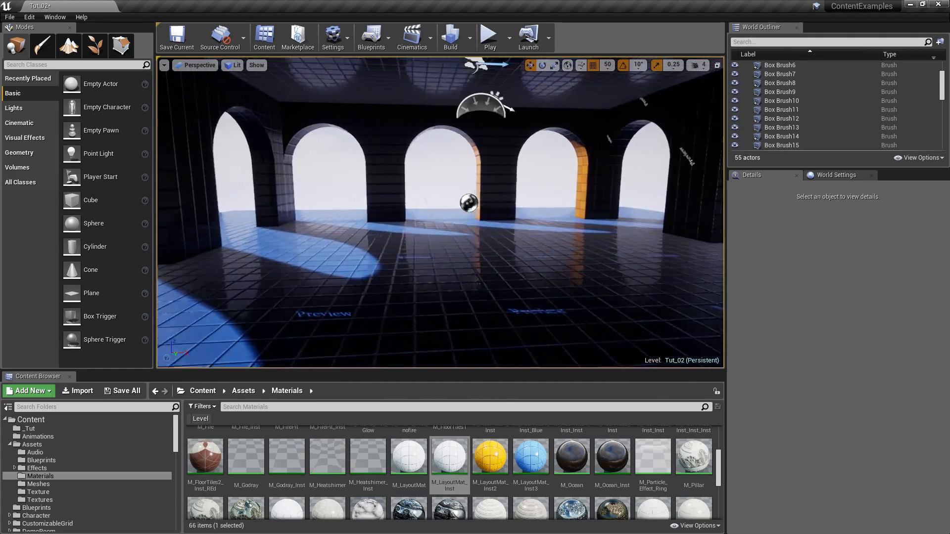
{"action": "right_click_drag", "start_coordinate": [441, 213], "coordinate": [512, 208]}
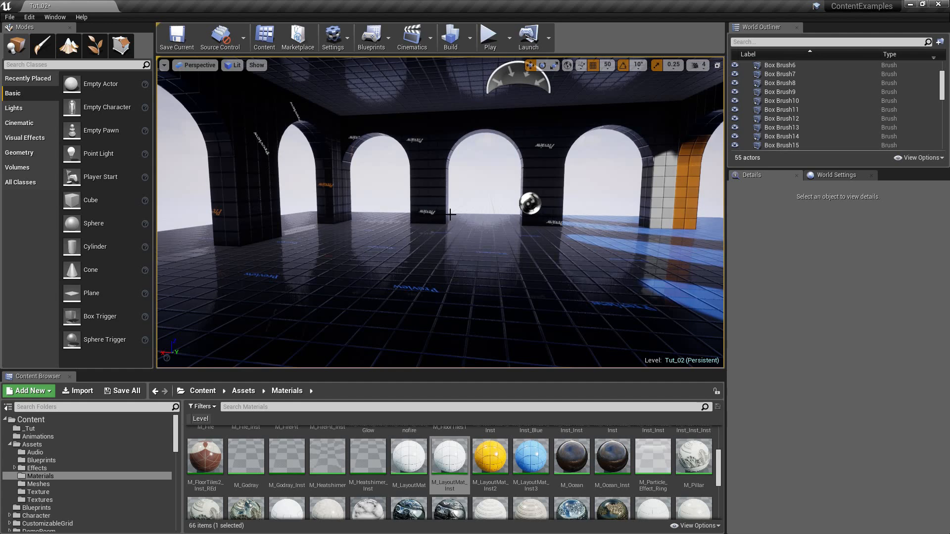